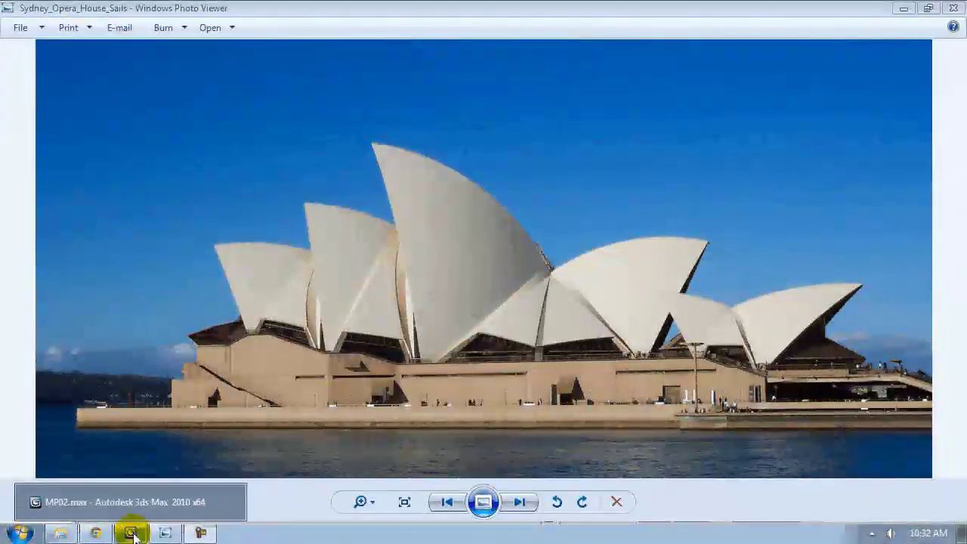
# - Draw a quick line spline in the viewport, then deselect it
pyautogui.click(130, 532)
pyautogui.click(727, 99)
pyautogui.click(732, 184)
pyautogui.scroll(5, 226, 360)
pyautogui.click(226, 361)
pyautogui.scroll(-3, 373, 359)
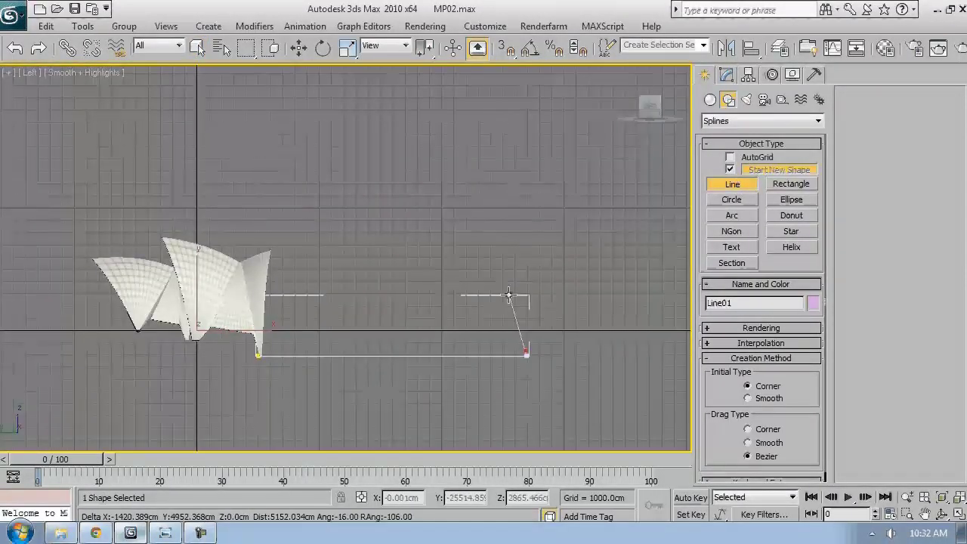
pyautogui.rightClick(338, 382)
pyautogui.press('w')
pyautogui.scroll(4, 337, 382)
pyautogui.scroll(-4, 283, 305)
pyautogui.click(283, 305)
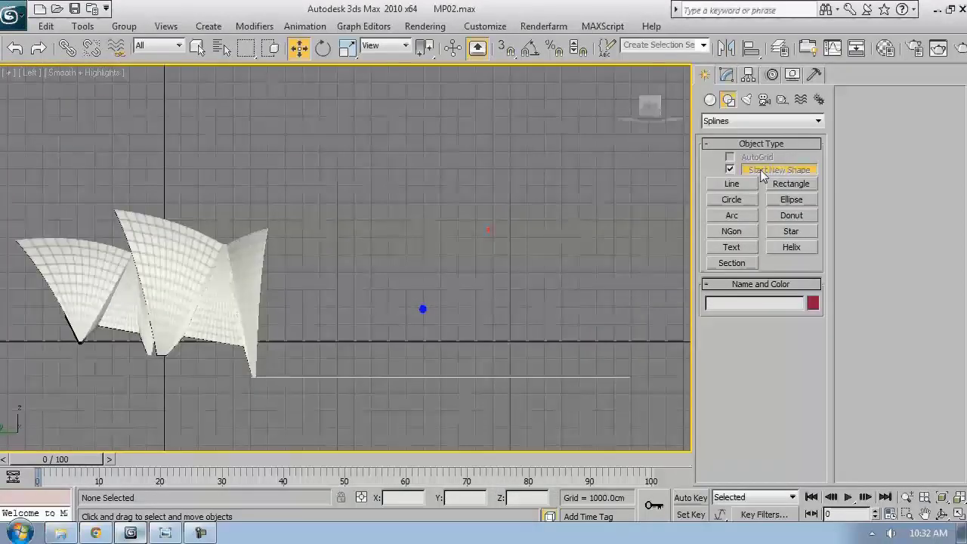
# - Use Rendering > View Image File to browse to the Sydney Opera House Resources folder
pyautogui.click(165, 531)
pyautogui.click(129, 532)
pyautogui.click(424, 26)
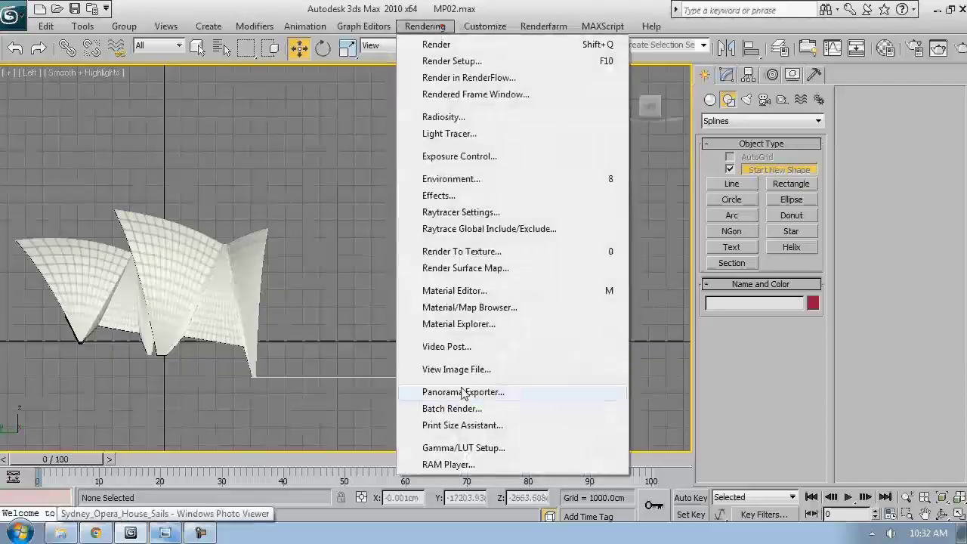
pyautogui.click(432, 367)
pyautogui.click(353, 60)
pyautogui.click(267, 196)
pyautogui.doubleClick(207, 112)
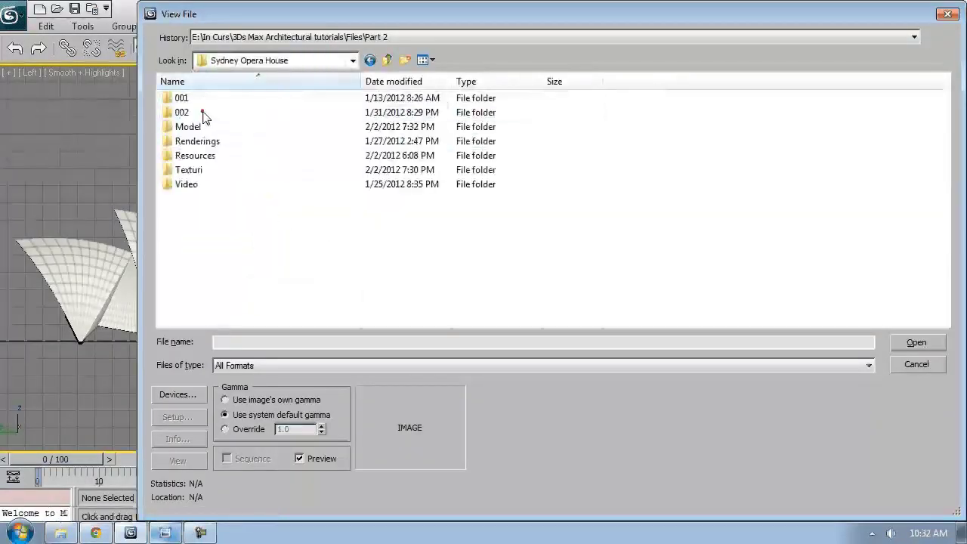
pyautogui.doubleClick(196, 160)
# - Open Sydney-opera-house-theater-in-Australia-5.jpg in an image window
pyautogui.click(590, 223)
pyautogui.scroll(-2, 573, 214)
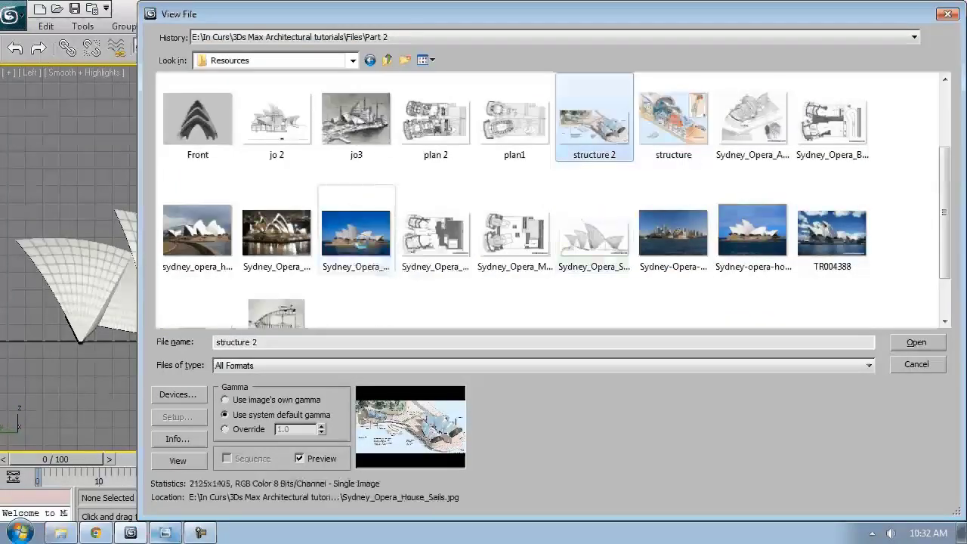
pyautogui.click(356, 232)
pyautogui.click(753, 230)
pyautogui.click(356, 233)
pyautogui.doubleClick(738, 249)
# - Shrink the photo window and place it on the right, beside the shells
pyautogui.scroll(1, 691, 450)
pyautogui.moveTo(738, 496); pyautogui.dragTo(553, 316)
pyautogui.scroll(-1, 369, 203)
pyautogui.moveTo(340, 84); pyautogui.dragTo(757, 220)
pyautogui.click(731, 183)
pyautogui.scroll(-1, 436, 211)
pyautogui.moveTo(436, 211); pyautogui.dragTo(501, 242, button='middle')
# - Draw a closed triangular shell outline from its base to a top point
pyautogui.scroll(1, 296, 353)
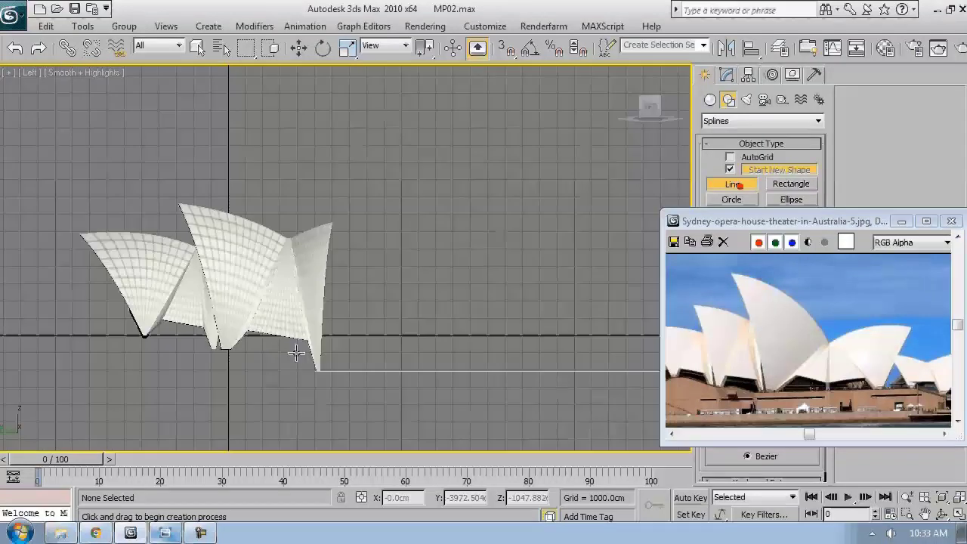
pyautogui.click(329, 370)
pyautogui.click(290, 142)
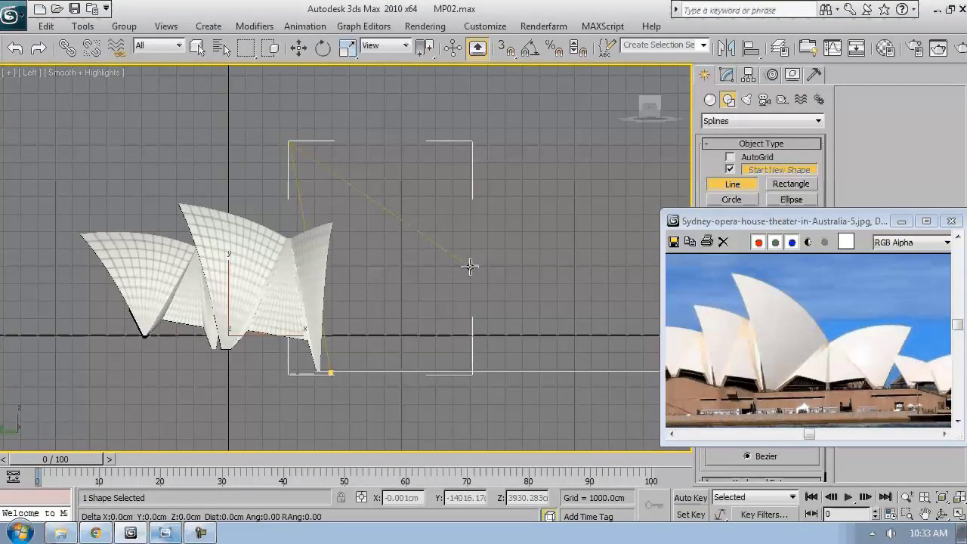
pyautogui.click(330, 371)
pyautogui.click(521, 311)
# - Draw a second closed four-vertex shell outline beside the first
pyautogui.moveTo(514, 308); pyautogui.dragTo(400, 292, button='middle')
pyautogui.click(361, 255)
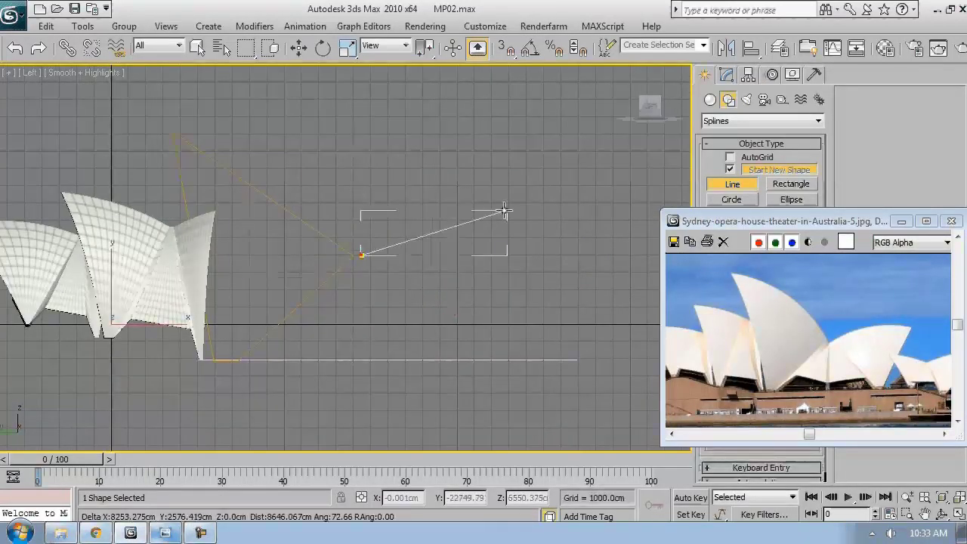
pyautogui.click(493, 212)
pyautogui.click(420, 359)
pyautogui.click(401, 360)
pyautogui.click(362, 255)
pyautogui.click(462, 313)
# - Attach the first outline to the second in the Modify panel
pyautogui.press('w')
pyautogui.click(728, 74)
pyautogui.moveTo(760, 220); pyautogui.dragTo(402, 46)
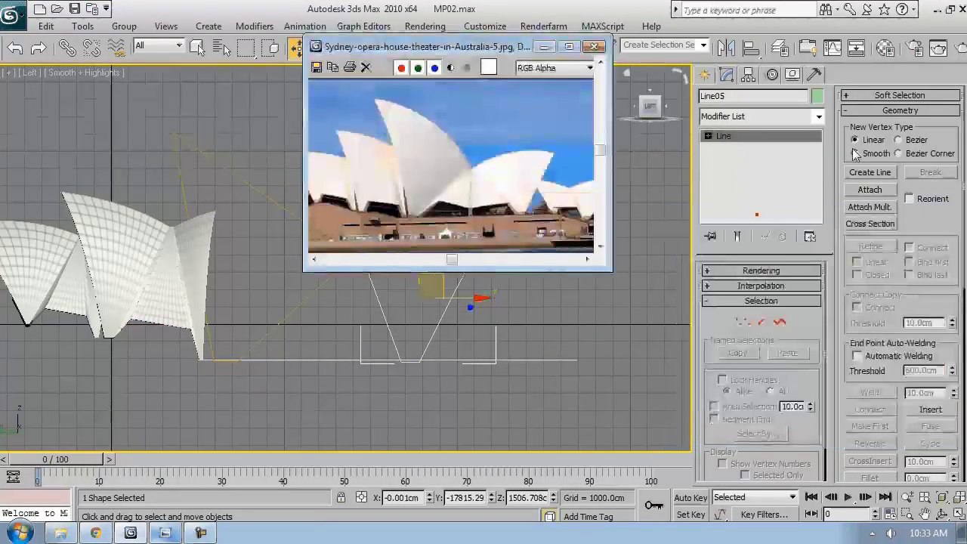
pyautogui.click(869, 189)
pyautogui.click(368, 338)
# - In Vertex mode, select the outline vertices along the bottom edge
pyautogui.scroll(6, 367, 337)
pyautogui.press('1')
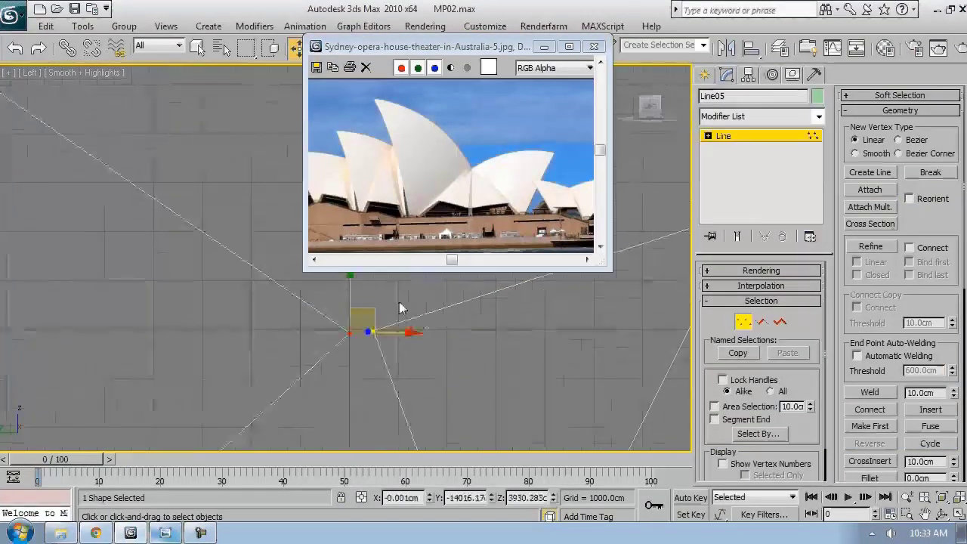
pyautogui.scroll(-6, 455, 334)
pyautogui.moveTo(529, 419); pyautogui.dragTo(388, 281)
pyautogui.click(542, 353)
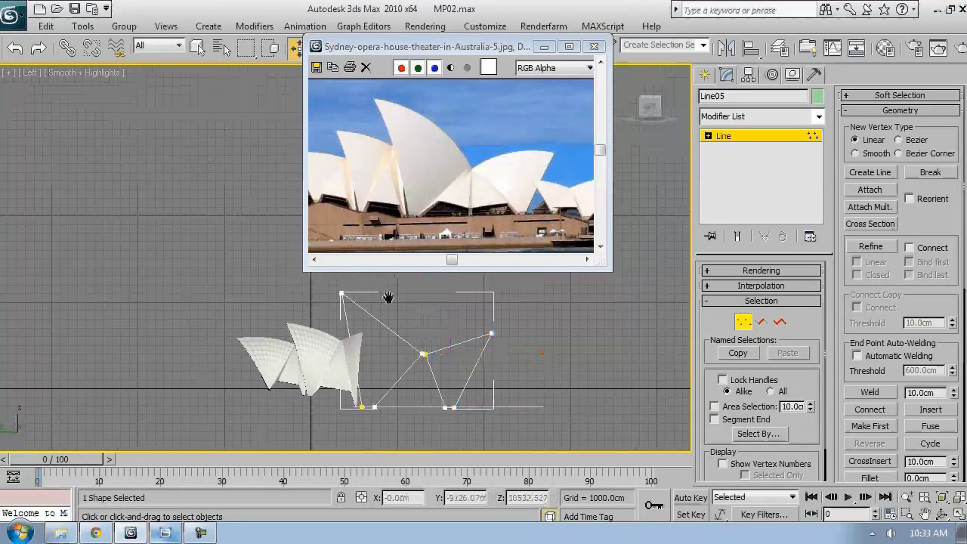
pyautogui.scroll(5, 391, 413)
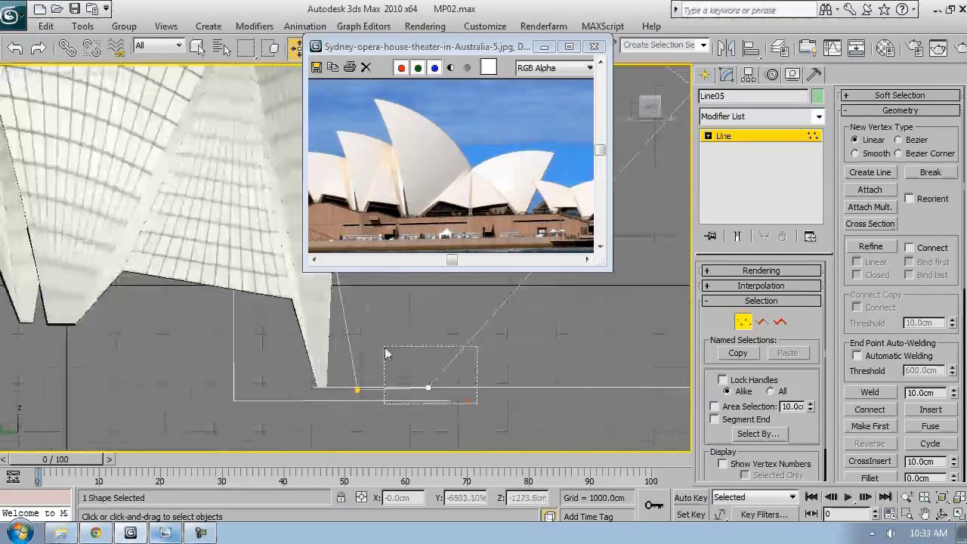
pyautogui.moveTo(476, 376); pyautogui.dragTo(339, 400)
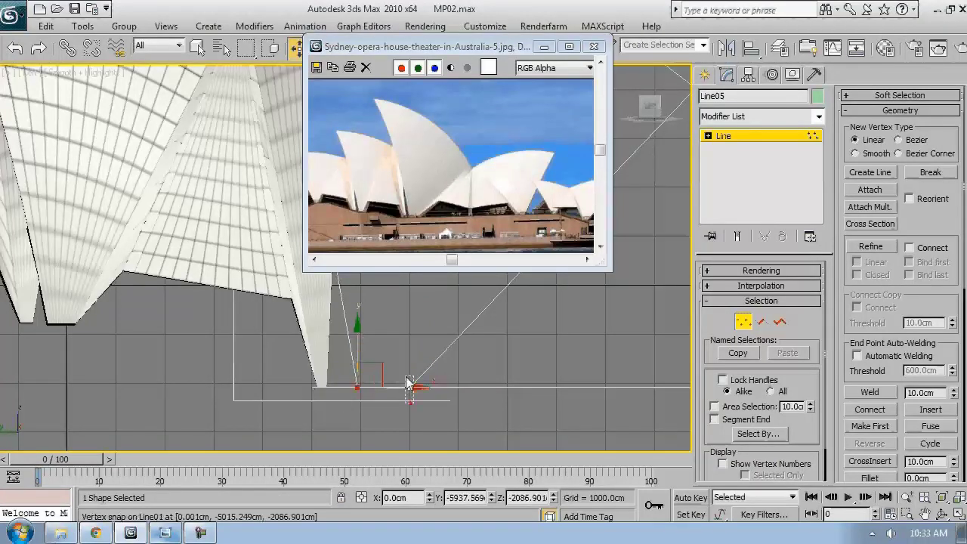
pyautogui.scroll(-5, 406, 383)
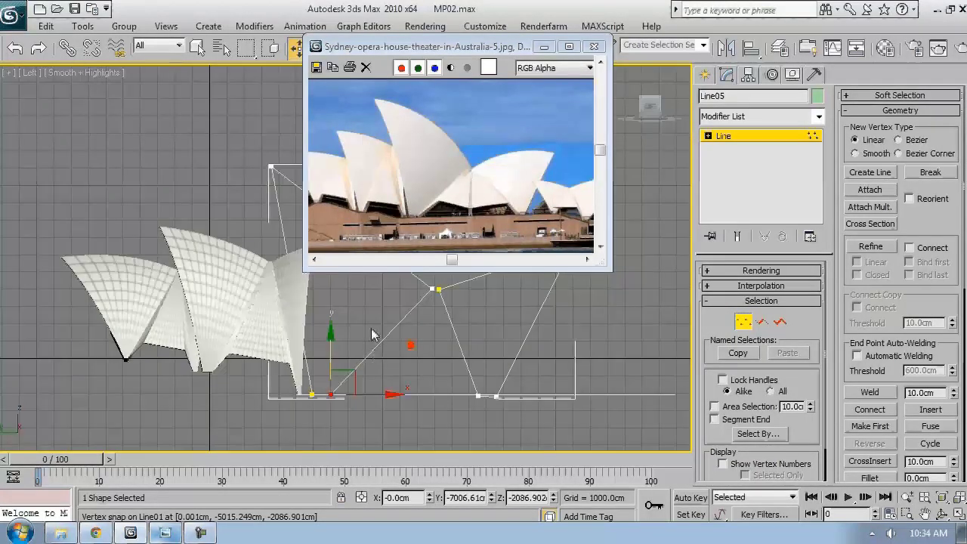
# - Reposition the bottom and top-left vertices to reshape the angular sail outline
pyautogui.moveTo(371, 335); pyautogui.dragTo(386, 335, button='middle')
pyautogui.moveTo(463, 335); pyautogui.dragTo(387, 345, button='middle')
pyautogui.moveTo(427, 412)
pyautogui.mouseDown()
pyautogui.moveTo(394, 390)
pyautogui.moveTo(439, 406)
pyautogui.mouseUp()
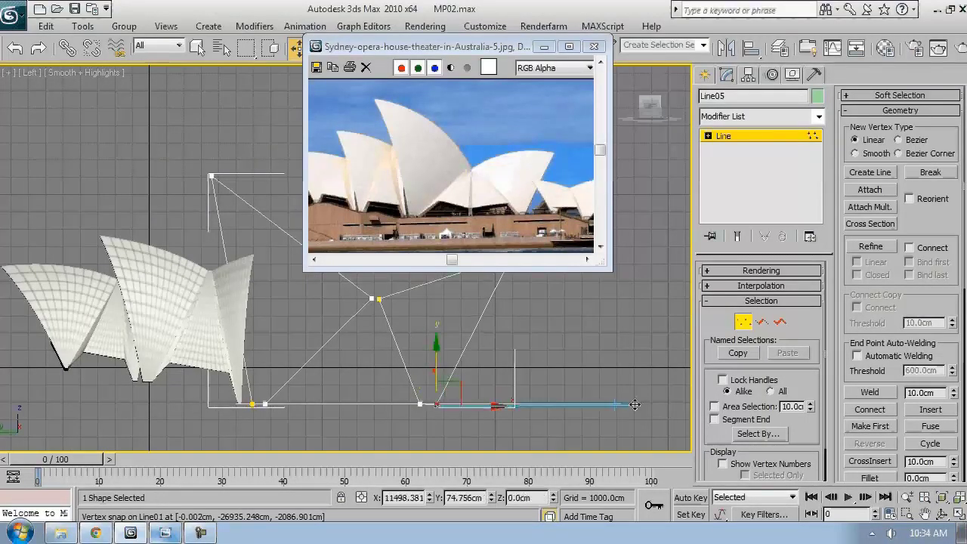
pyautogui.scroll(-2, 385, 364)
pyautogui.scroll(-2, 434, 348)
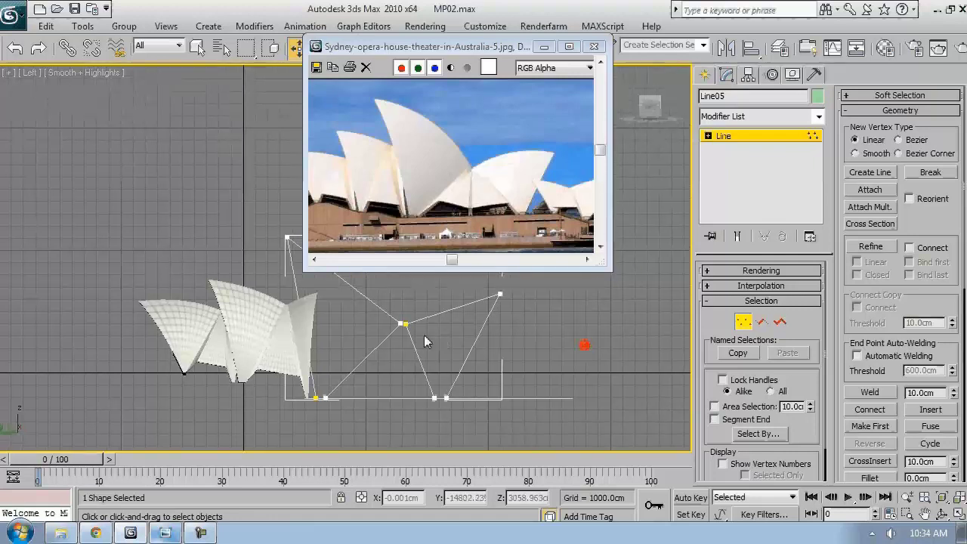
pyautogui.click(403, 323)
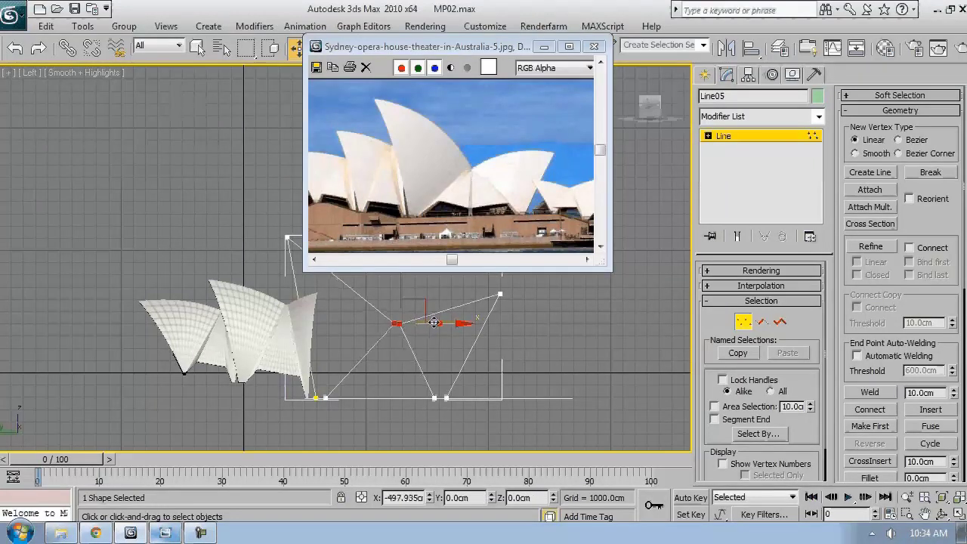
pyautogui.moveTo(434, 322); pyautogui.dragTo(458, 371, button='middle')
pyautogui.click(312, 288)
pyautogui.scroll(-2, 359, 301)
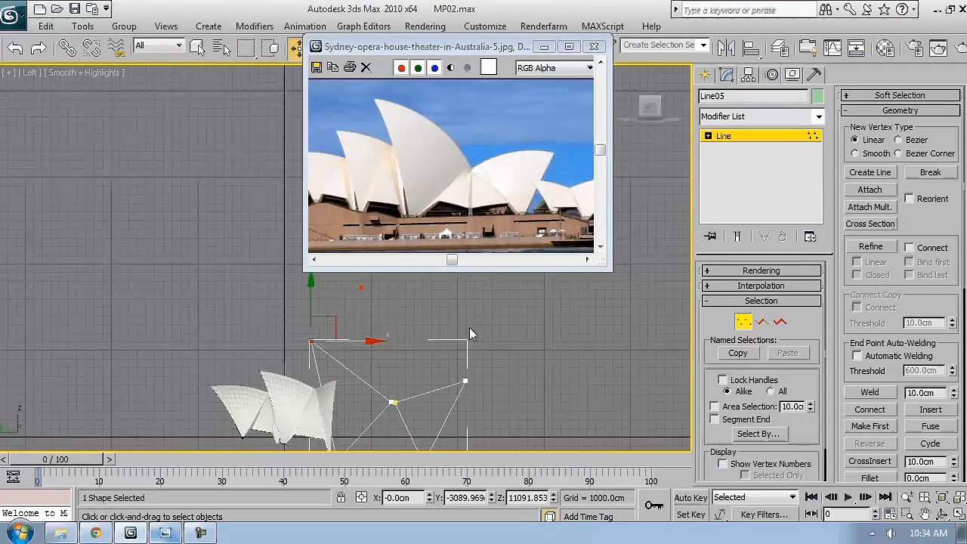
pyautogui.moveTo(422, 166); pyautogui.dragTo(479, 176)
pyautogui.click(418, 338)
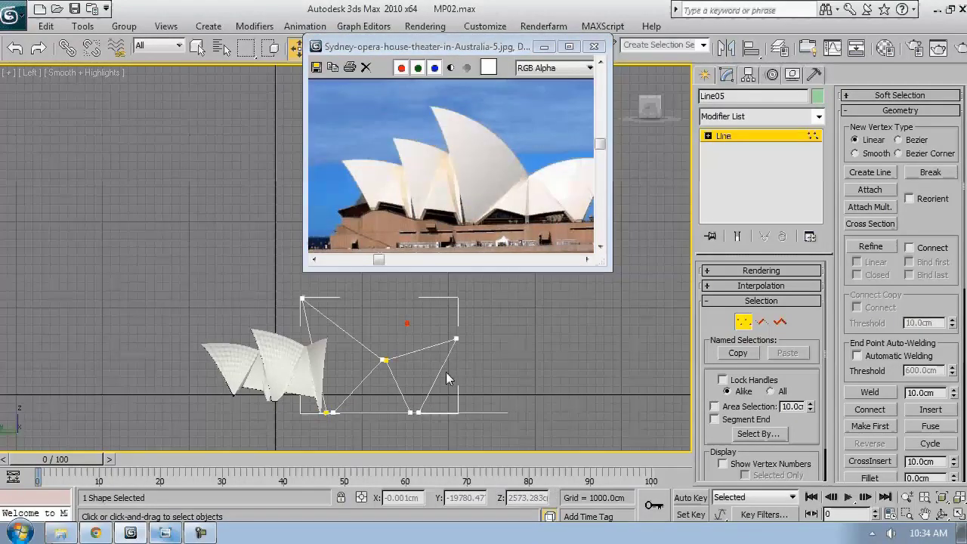
pyautogui.moveTo(433, 364); pyautogui.dragTo(439, 347, button='middle')
pyautogui.click(870, 172)
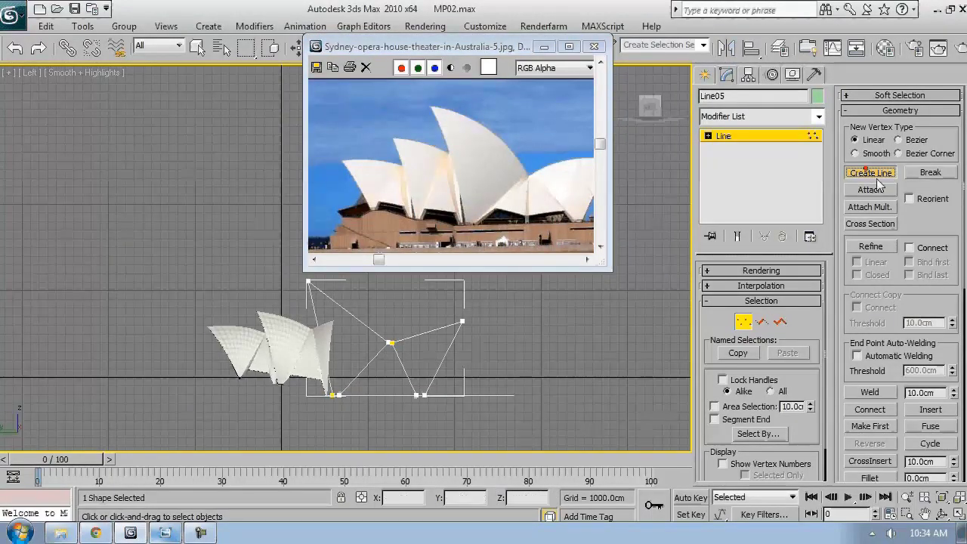
# - Draw a new line from a snapped outline vertex inside the shape
pyautogui.moveTo(355, 383); pyautogui.dragTo(364, 356, button='middle')
pyautogui.moveTo(506, 46); pyautogui.dragTo(702, 101)
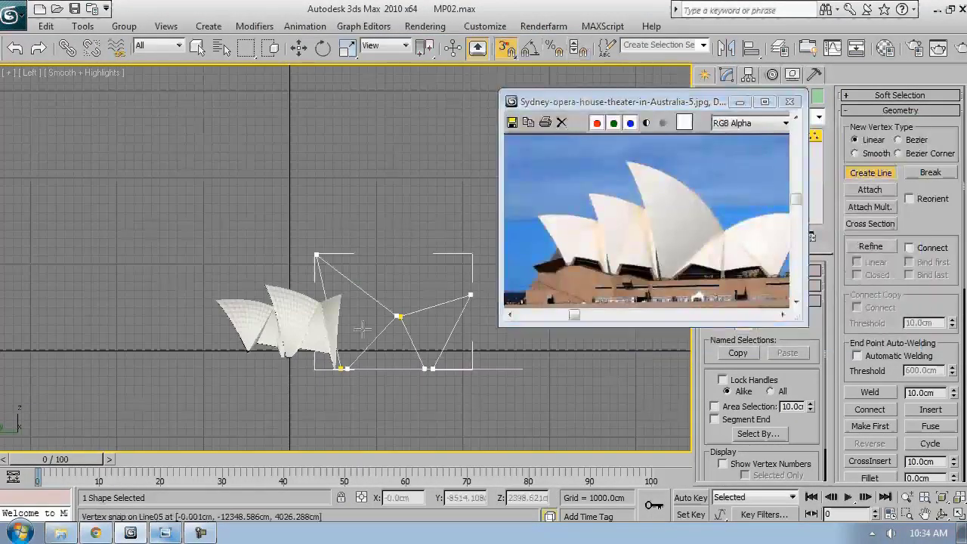
pyautogui.scroll(4, 211, 300)
pyautogui.click(211, 299)
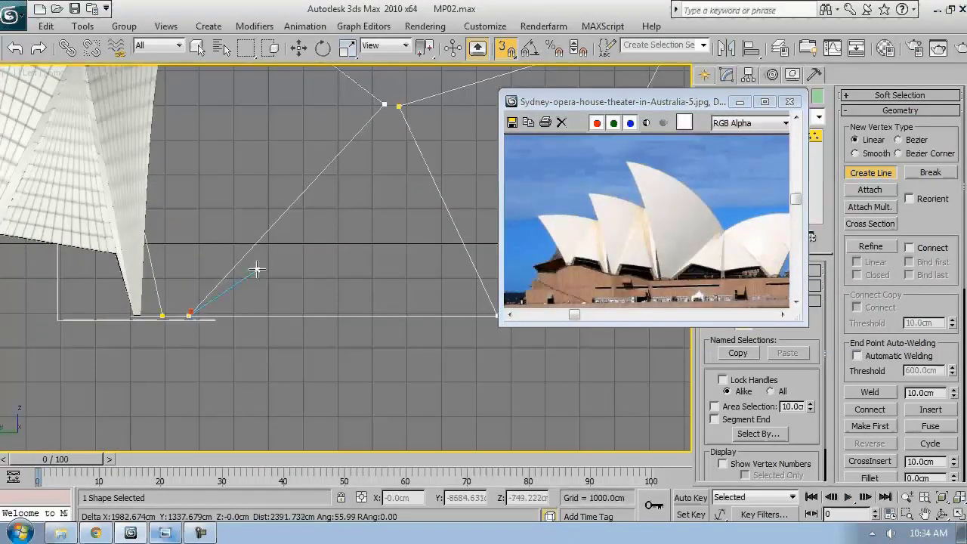
pyautogui.rightClick(378, 272)
pyautogui.scroll(-2, 437, 255)
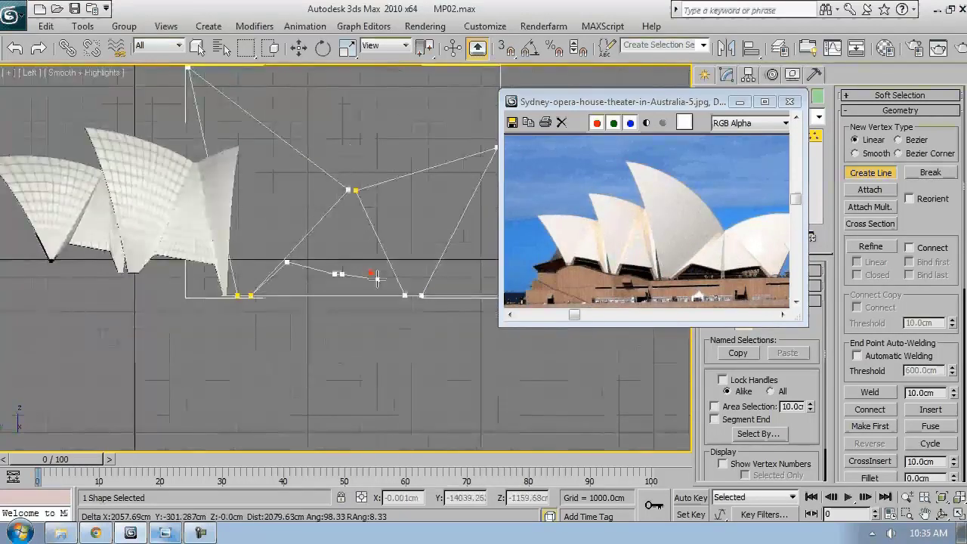
pyautogui.scroll(2, 399, 261)
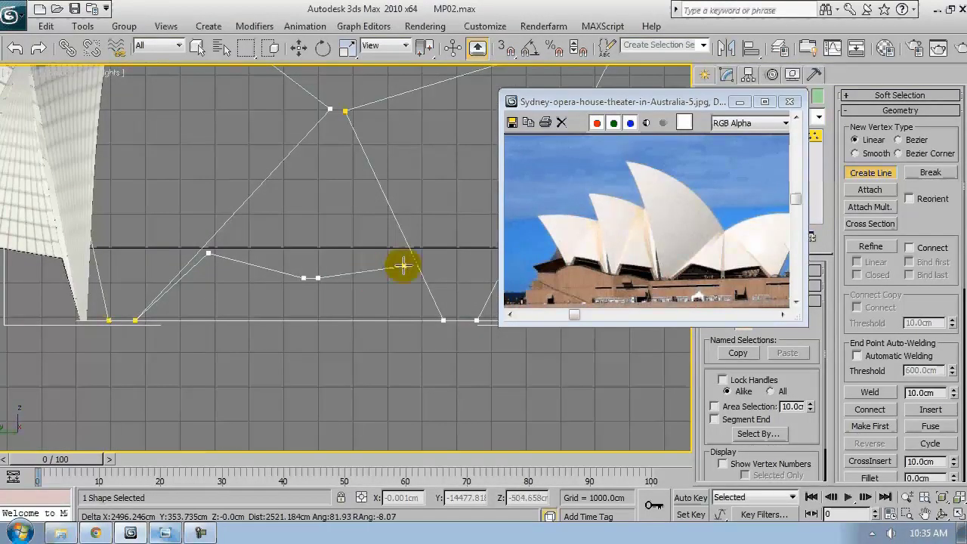
pyautogui.click(401, 264)
pyautogui.rightClick(444, 198)
pyautogui.press('w')
pyautogui.press('s')
pyautogui.moveTo(410, 179); pyautogui.dragTo(400, 210, button='middle')
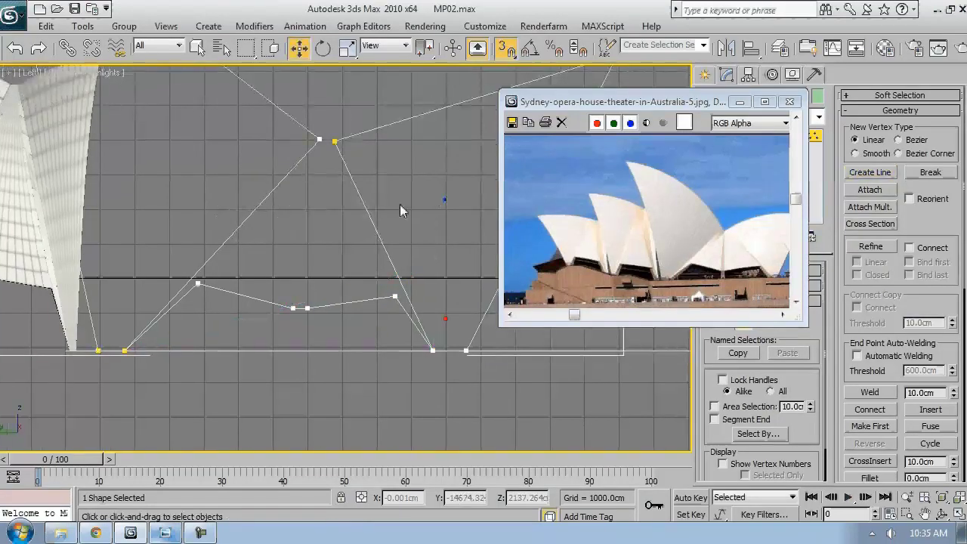
# - Refine the outline with extra vertices and select its top vertex
pyautogui.click(870, 246)
pyautogui.scroll(3, 304, 124)
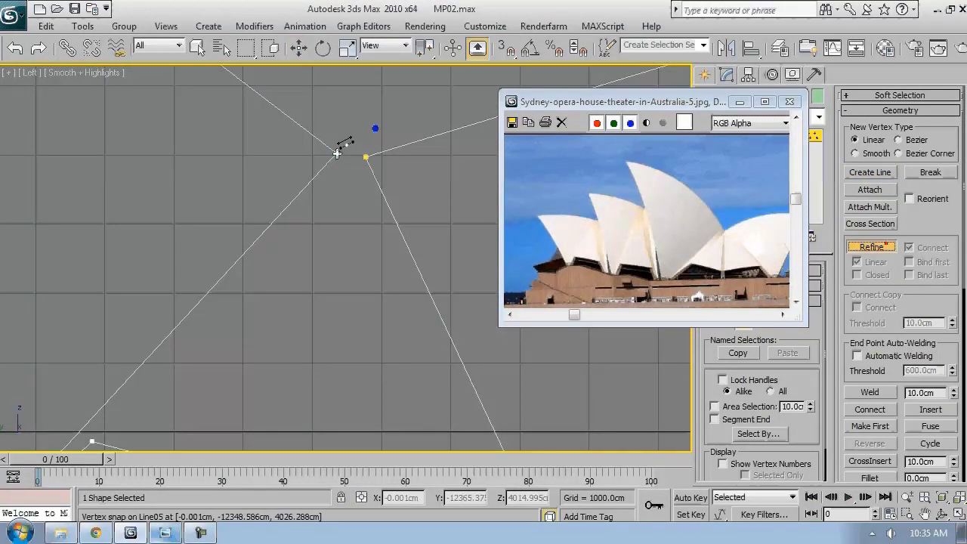
pyautogui.rightClick(365, 155)
pyautogui.scroll(-2, 356, 156)
pyautogui.click(361, 161)
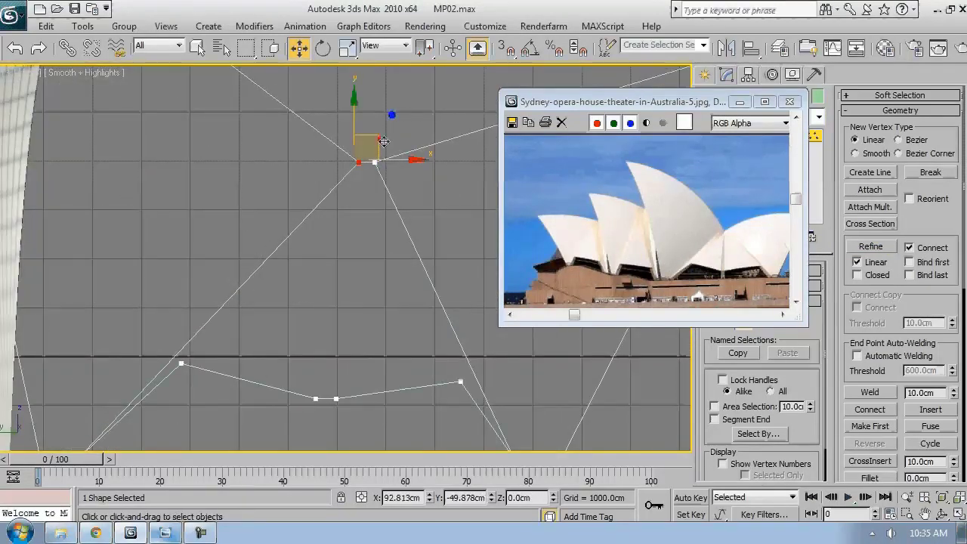
pyautogui.scroll(5, 381, 142)
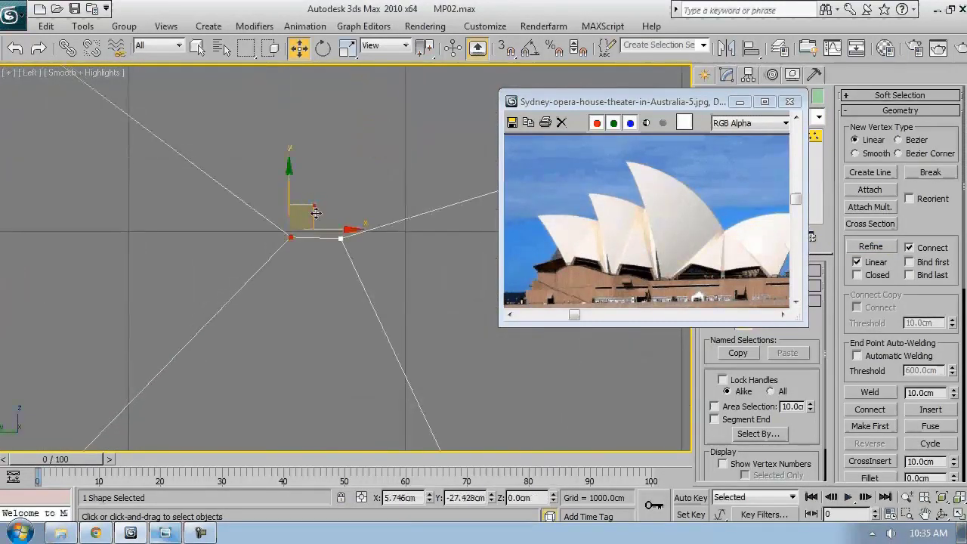
pyautogui.scroll(-6, 313, 217)
pyautogui.scroll(2, 343, 181)
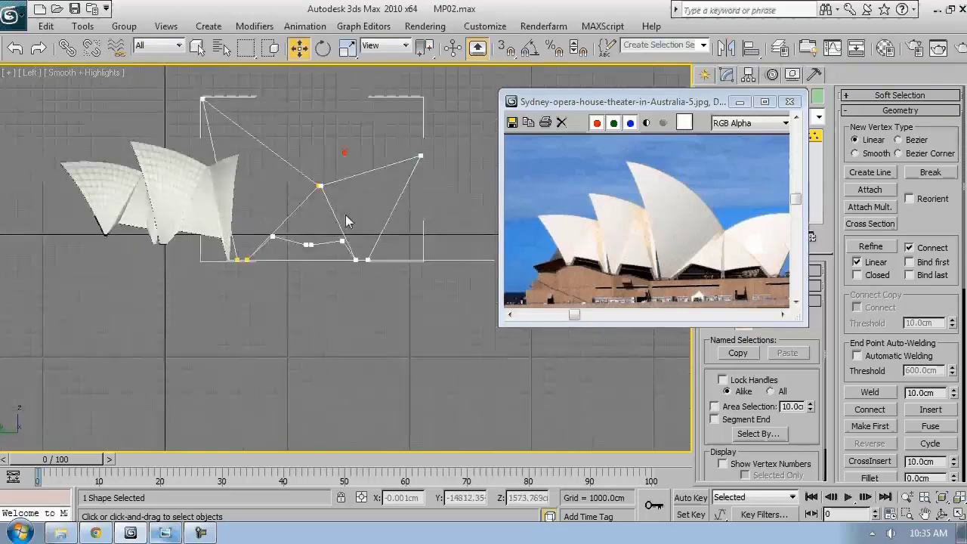
# - Refine again and raise the selected vertex to form the shell's apex
pyautogui.click(870, 247)
pyautogui.scroll(7, 276, 226)
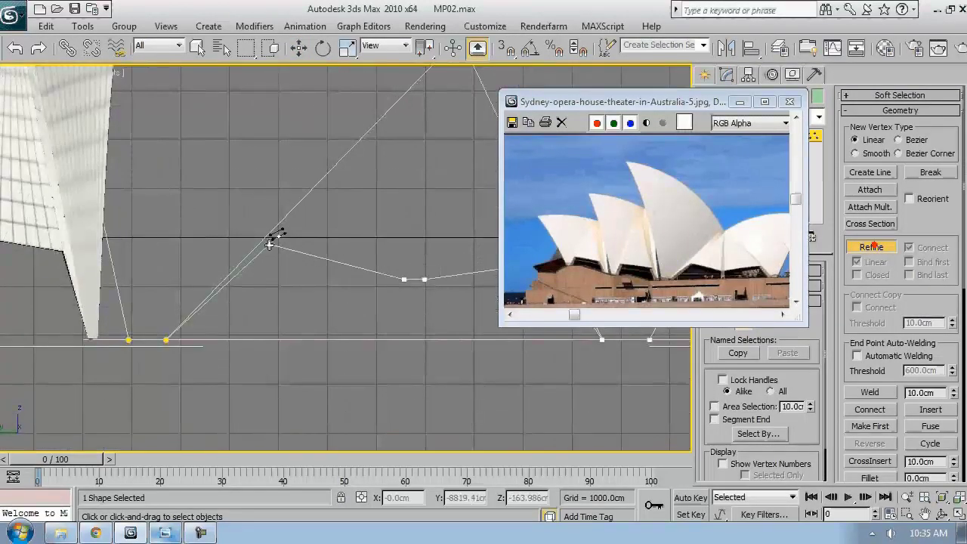
pyautogui.rightClick(364, 204)
pyautogui.scroll(-4, 363, 189)
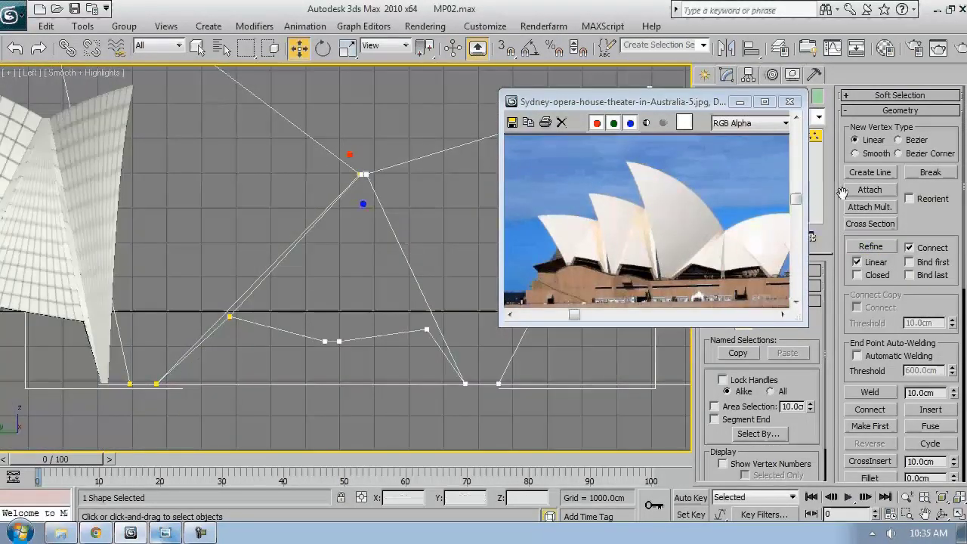
pyautogui.scroll(5, 366, 177)
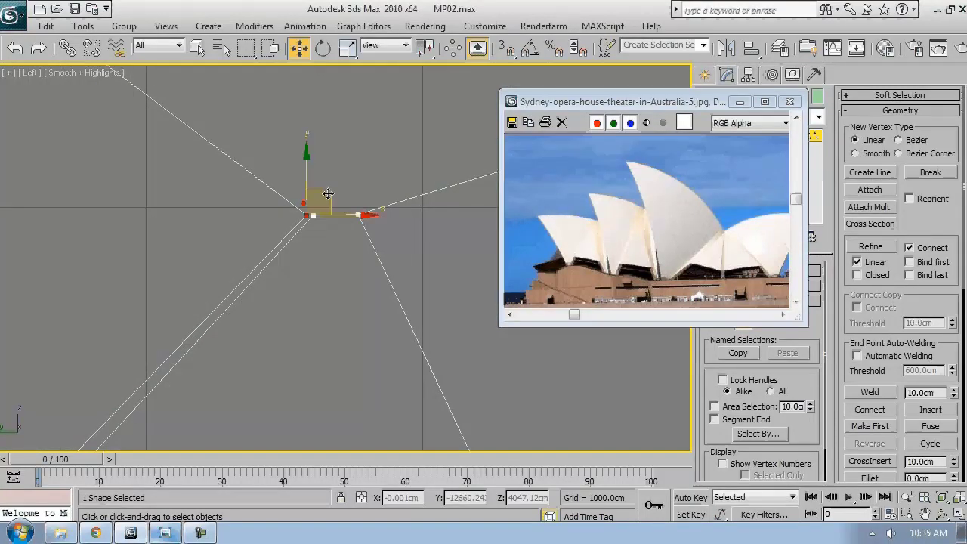
pyautogui.moveTo(328, 194); pyautogui.dragTo(327, 141)
pyautogui.scroll(-3, 363, 193)
pyautogui.scroll(2, 400, 206)
# - Refine another vertex onto the lower spline segment
pyautogui.click(870, 247)
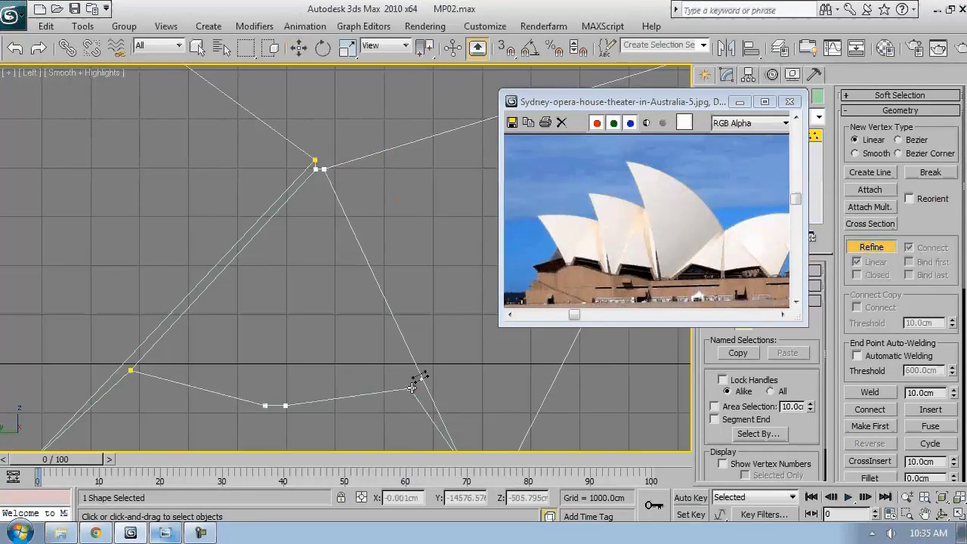
pyautogui.scroll(3, 412, 387)
pyautogui.moveTo(313, 56); pyautogui.dragTo(384, 137, button='middle')
pyautogui.press('w')
pyautogui.scroll(-3, 417, 111)
pyautogui.scroll(3, 477, 197)
pyautogui.click(870, 247)
pyautogui.moveTo(313, 400); pyautogui.dragTo(326, 389, button='middle')
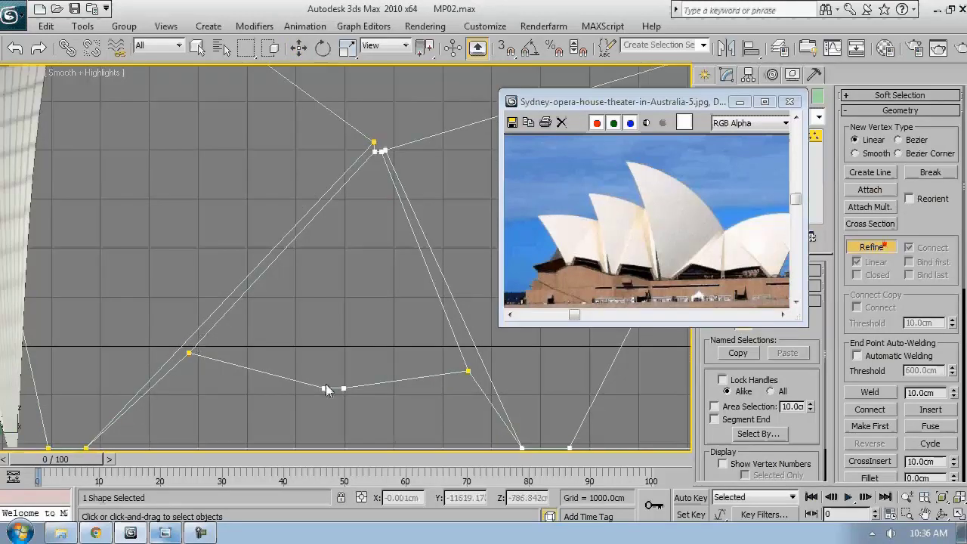
pyautogui.scroll(8, 388, 147)
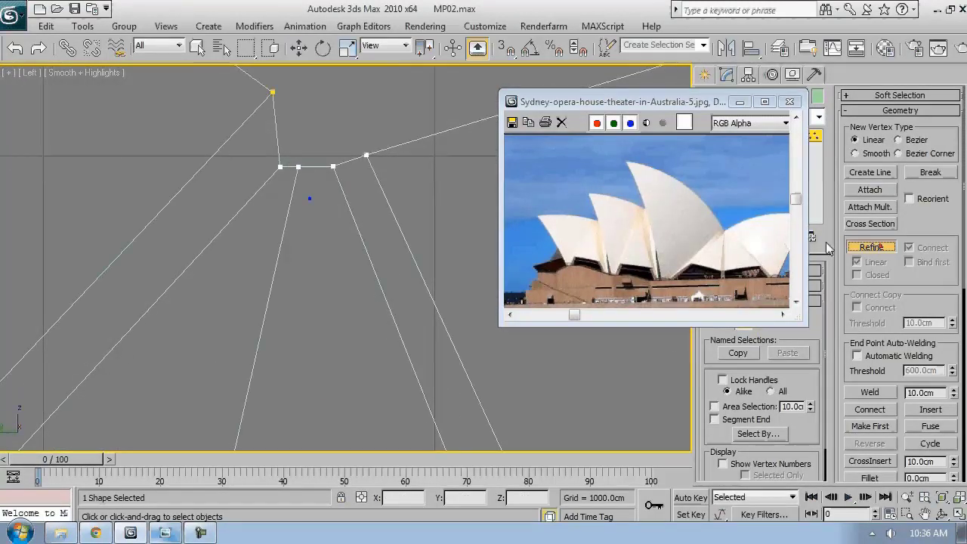
pyautogui.scroll(-3, 310, 169)
pyautogui.click(309, 267)
pyautogui.rightClick(357, 139)
pyautogui.moveTo(388, 111); pyautogui.dragTo(399, 172, button='middle')
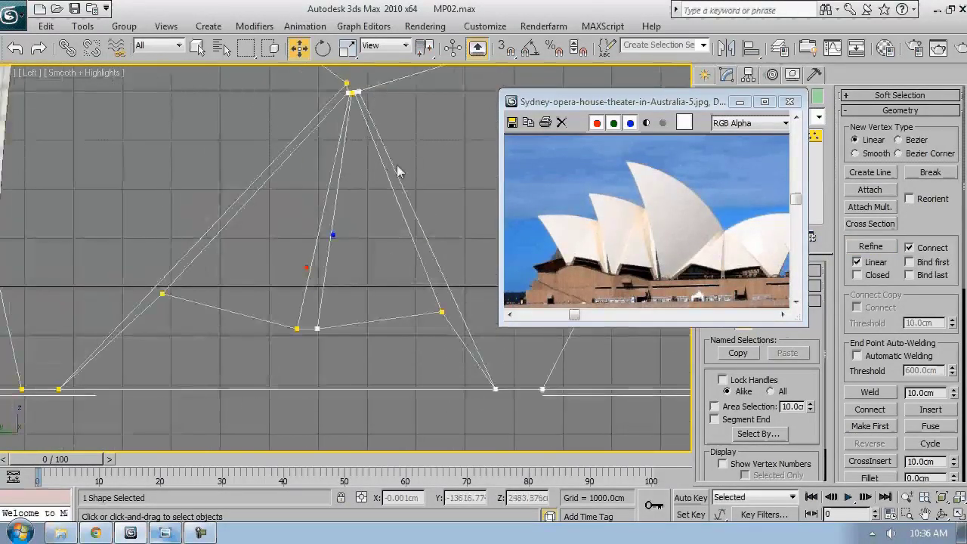
# - Draw a vertex-snapped line joining the spline's base
pyautogui.click(870, 172)
pyautogui.moveTo(247, 337); pyautogui.dragTo(262, 301, button='middle')
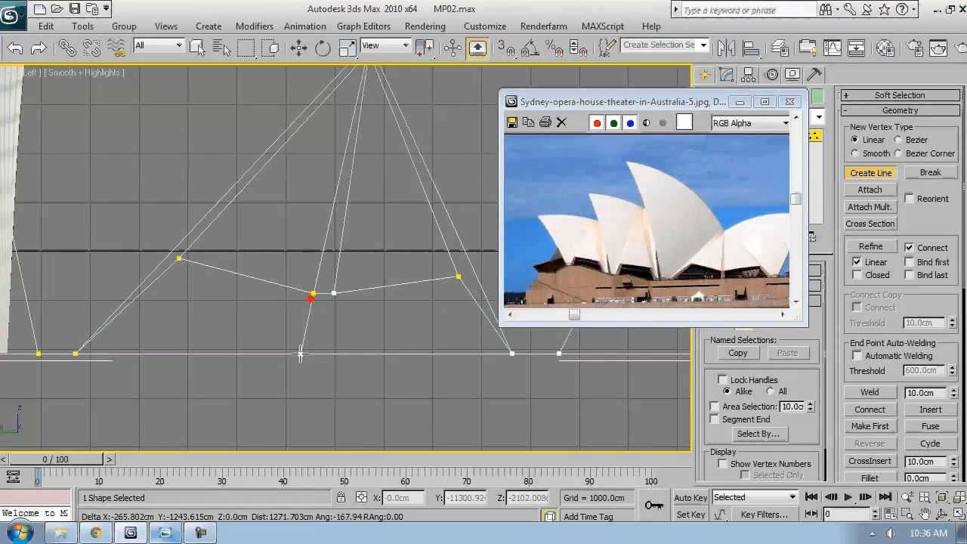
pyautogui.click(325, 354)
pyautogui.press('s')
pyautogui.rightClick(393, 332)
pyautogui.scroll(-4, 393, 333)
# - Add a Surface modifier with Threshold 0.1cm and Flip Normals, in shaded view
pyautogui.click(741, 101)
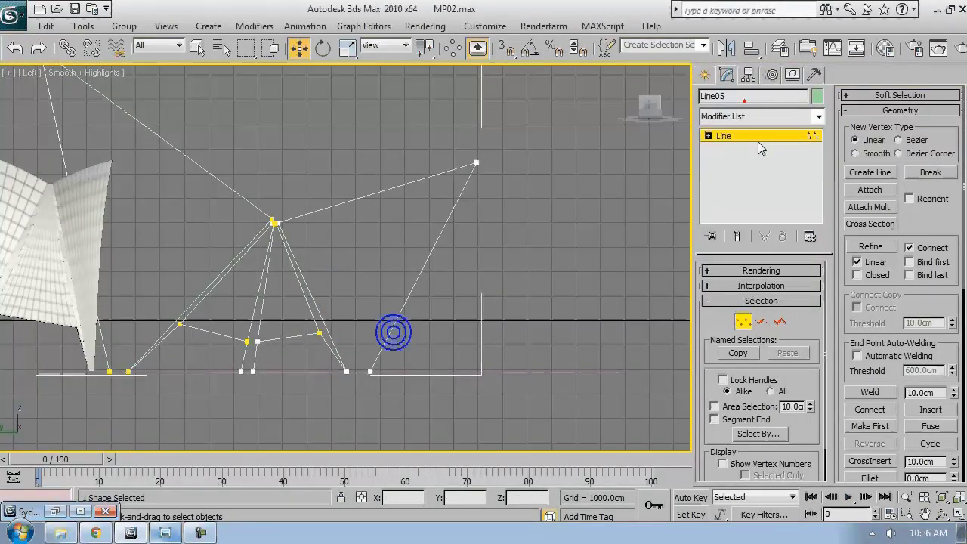
pyautogui.click(762, 117)
pyautogui.write('surf')
pyautogui.press('Return')
pyautogui.press('F3')
pyautogui.scroll(5, 372, 219)
pyautogui.scroll(4, 372, 220)
pyautogui.doubleClick(770, 303)
pyautogui.write('0.1')
pyautogui.press('Return')
pyautogui.moveTo(383, 295); pyautogui.dragTo(404, 270, button='middle')
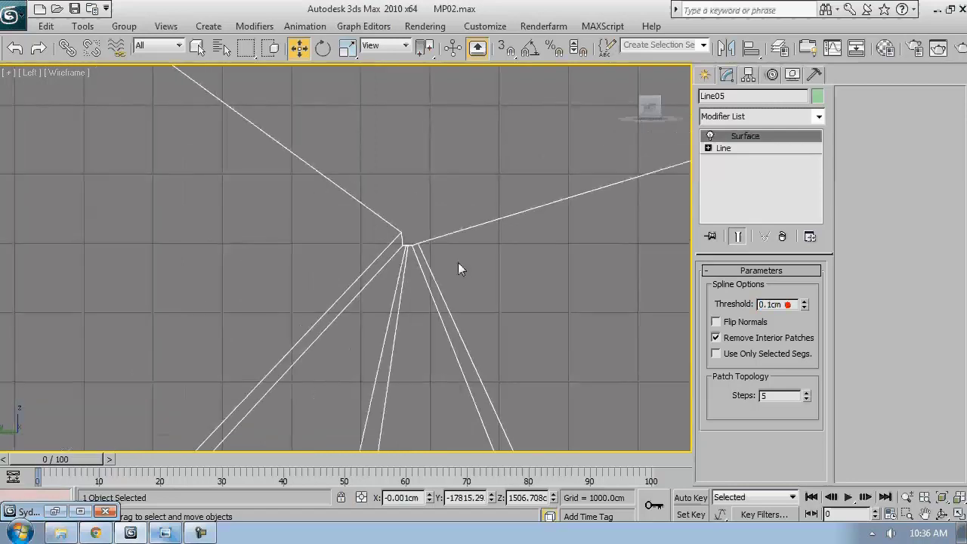
pyautogui.press('F3')
pyautogui.scroll(-5, 460, 201)
pyautogui.click(744, 322)
pyautogui.scroll(5, 327, 307)
pyautogui.scroll(-5, 327, 306)
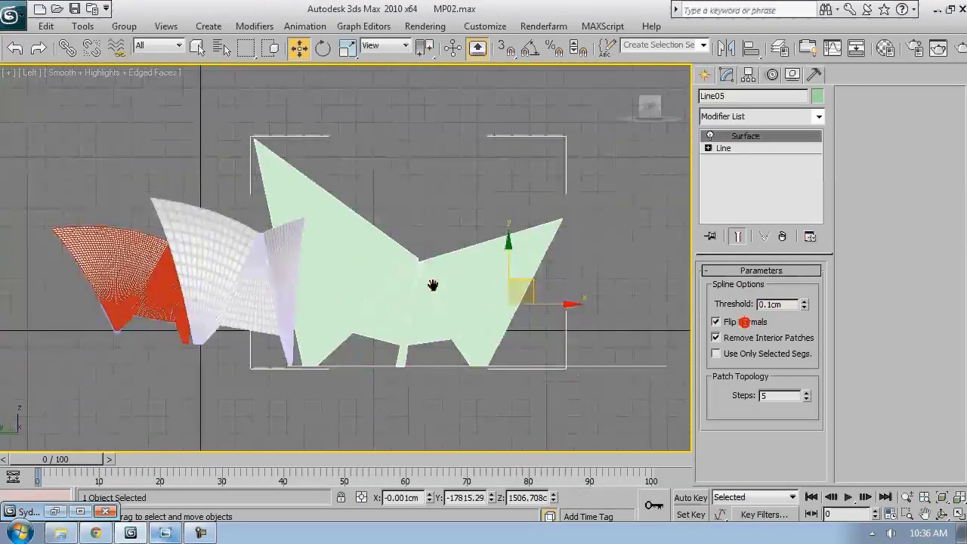
# - Add an Edit Patch modifier and move the reference photo to the lower right
pyautogui.click(762, 116)
pyautogui.click(721, 166)
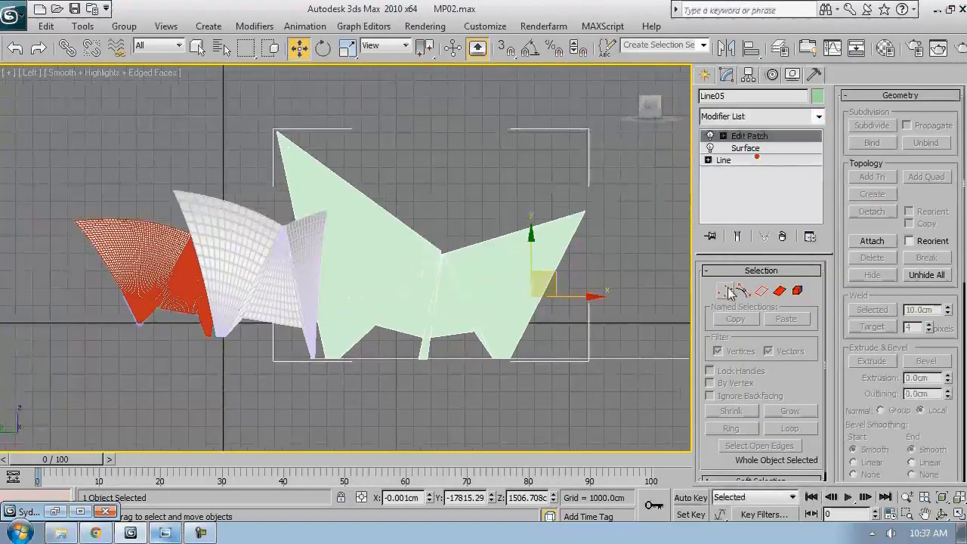
pyautogui.press('1')
pyautogui.scroll(6, 446, 267)
pyautogui.scroll(-5, 395, 183)
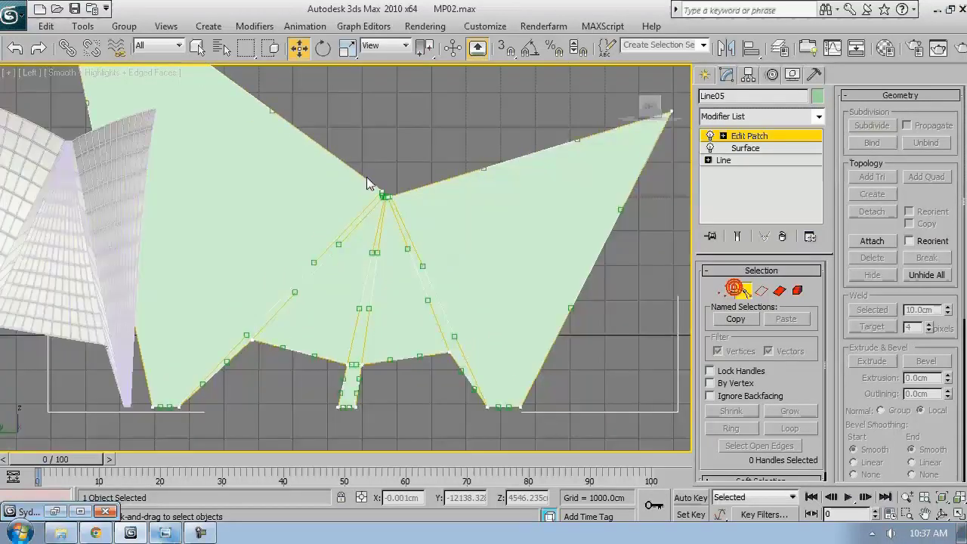
pyautogui.click(80, 511)
pyautogui.scroll(3, 360, 370)
pyautogui.moveTo(702, 109); pyautogui.dragTo(868, 260)
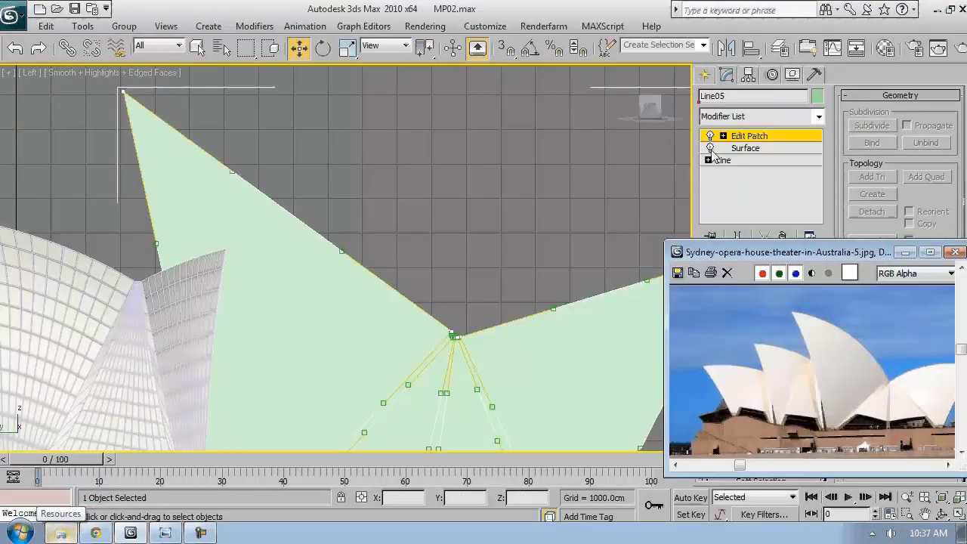
# - Pull the top and lower patch handles upward to curve the shell's top edge
pyautogui.press('5')
pyautogui.moveTo(337, 209); pyautogui.dragTo(343, 213, button='middle')
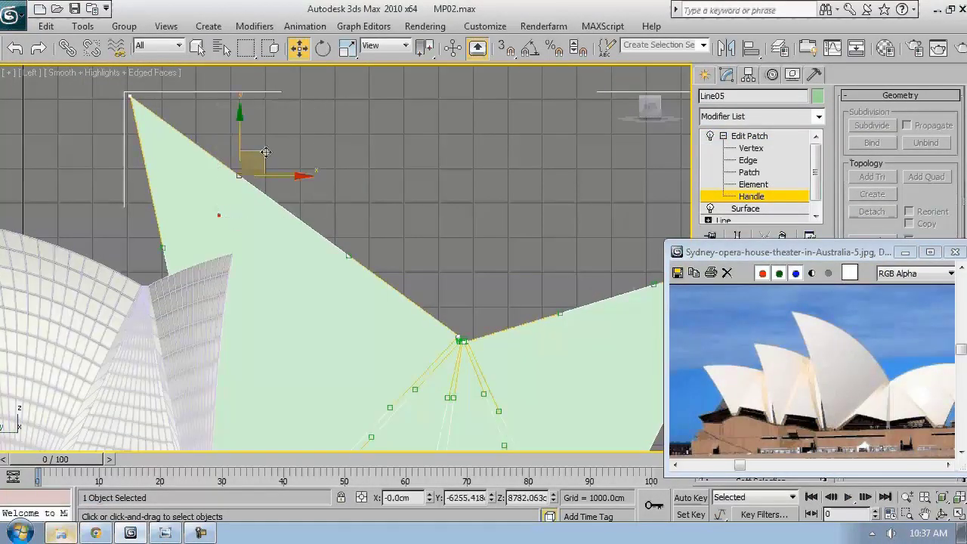
pyautogui.moveTo(266, 152); pyautogui.dragTo(337, 100)
pyautogui.moveTo(348, 256); pyautogui.dragTo(409, 214)
pyautogui.scroll(-3, 369, 232)
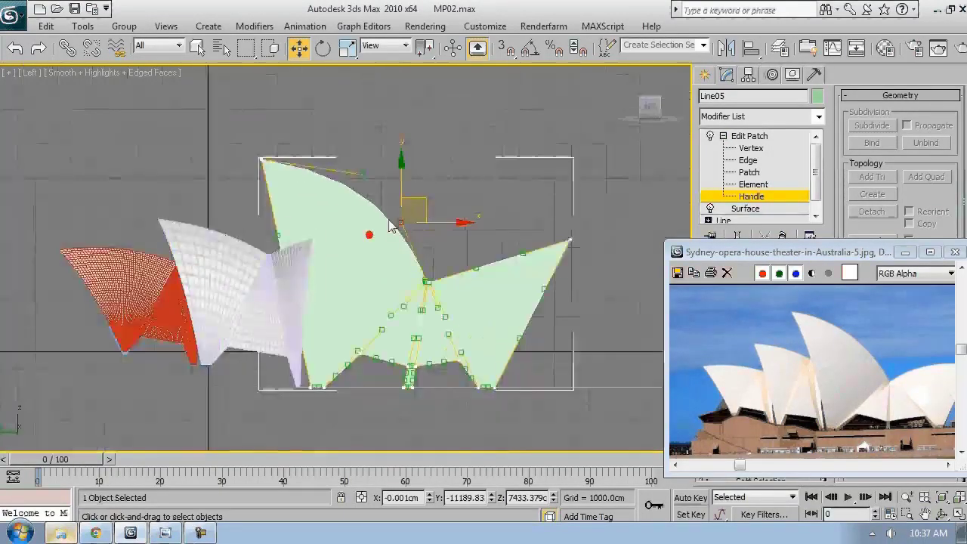
pyautogui.scroll(1, 369, 232)
pyautogui.click(349, 157)
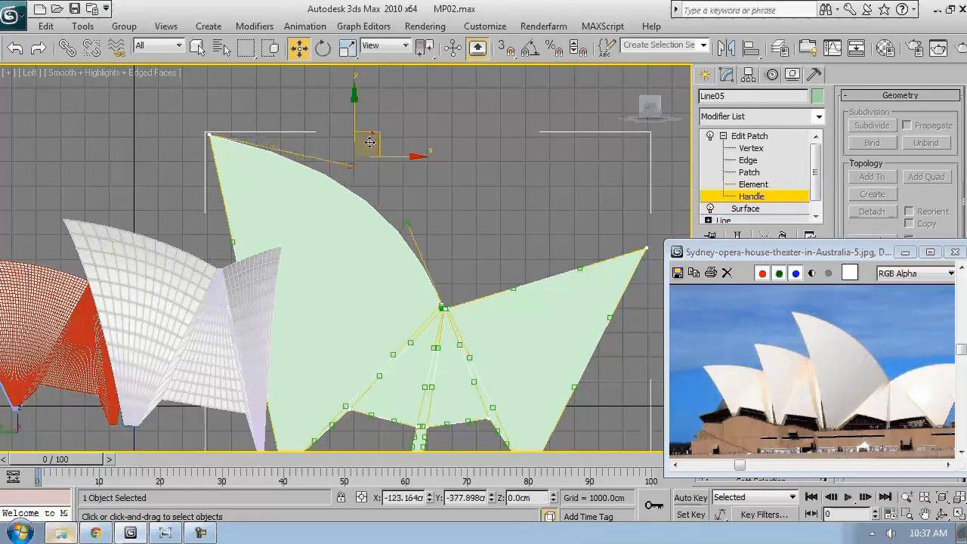
pyautogui.moveTo(368, 143); pyautogui.dragTo(368, 137)
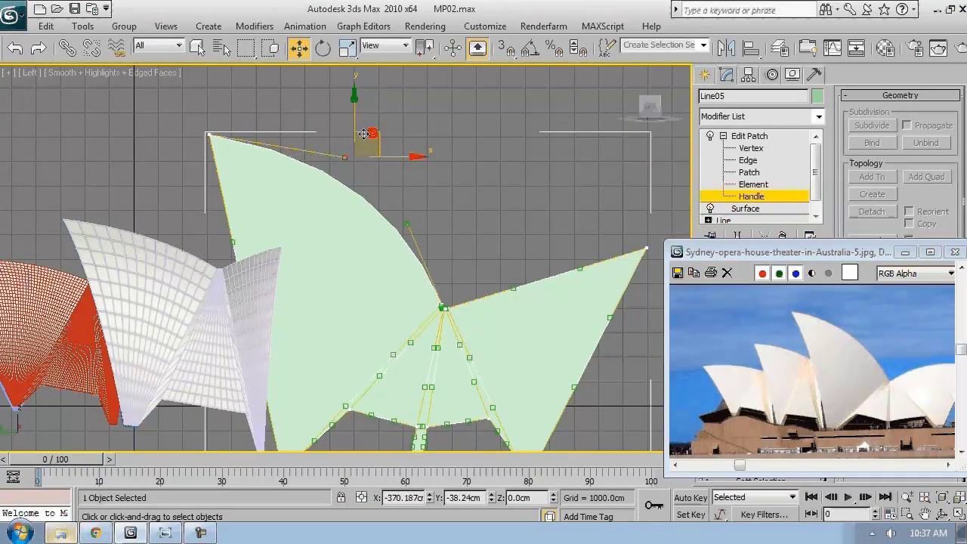
pyautogui.moveTo(363, 133); pyautogui.dragTo(387, 62, button='middle')
pyautogui.moveTo(255, 170); pyautogui.dragTo(271, 169)
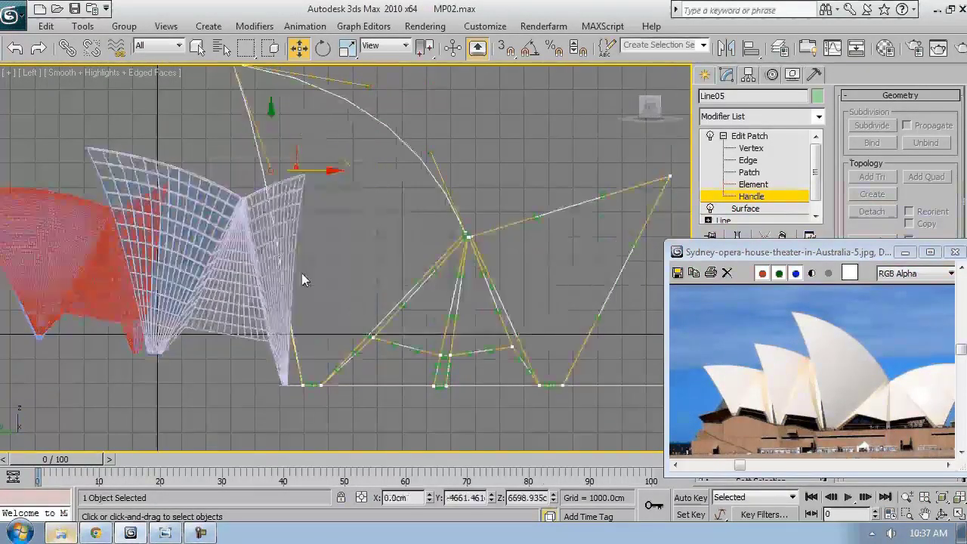
pyautogui.click(303, 278)
pyautogui.moveTo(498, 232); pyautogui.dragTo(399, 243, button='middle')
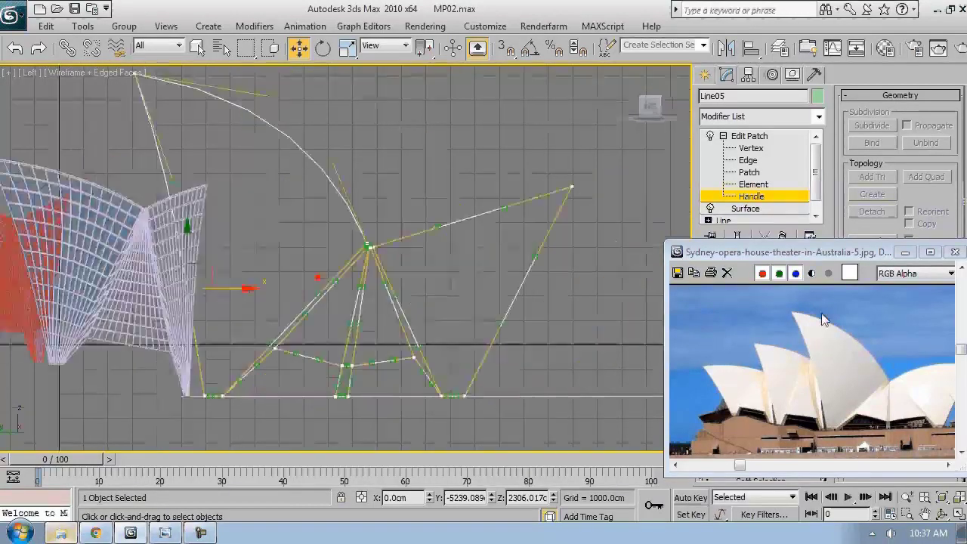
pyautogui.click(438, 207)
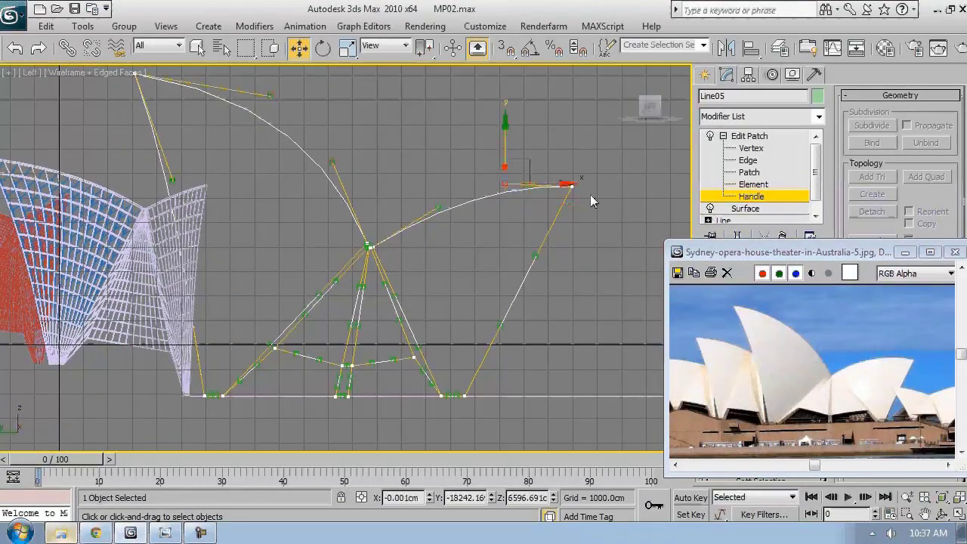
# - Rotate the right corner vertex's handles and drag its handle to curve the right edge
pyautogui.click(773, 148)
pyautogui.press('e')
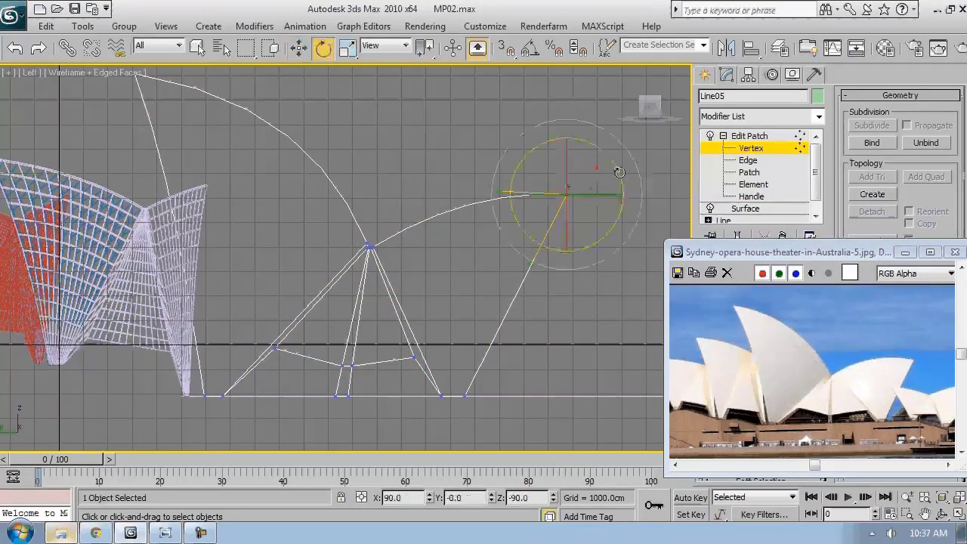
pyautogui.moveTo(614, 173); pyautogui.dragTo(623, 186)
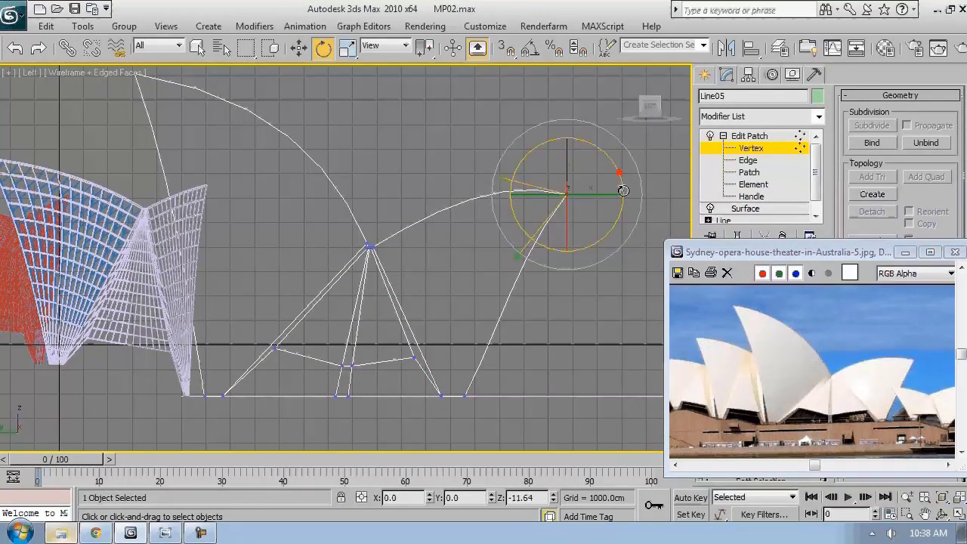
pyautogui.press('5')
pyautogui.press('w')
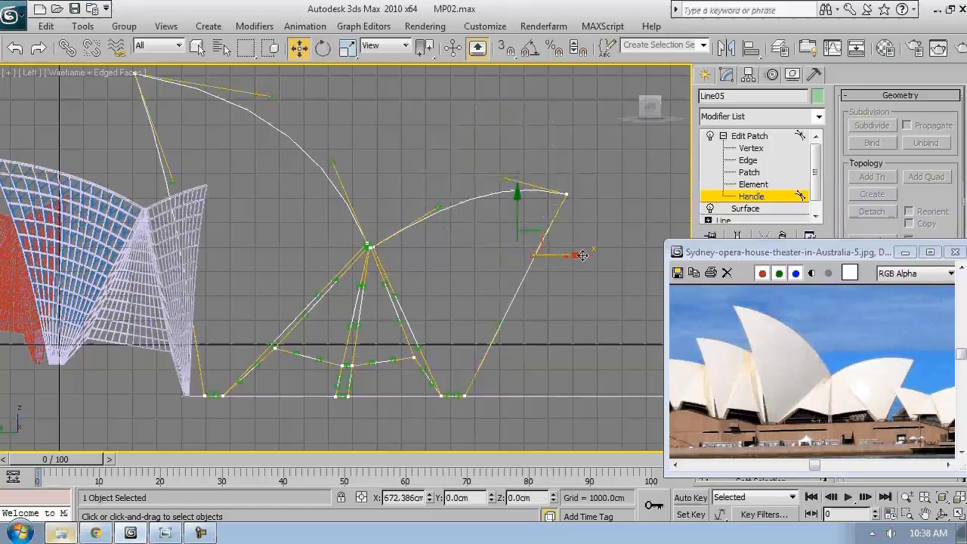
pyautogui.moveTo(569, 225); pyautogui.dragTo(449, 183)
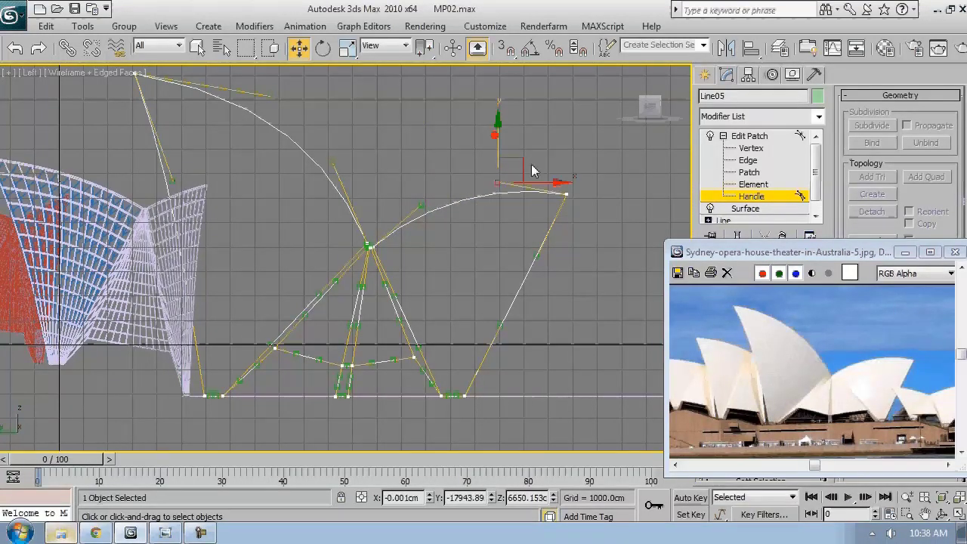
pyautogui.moveTo(510, 157); pyautogui.dragTo(442, 205)
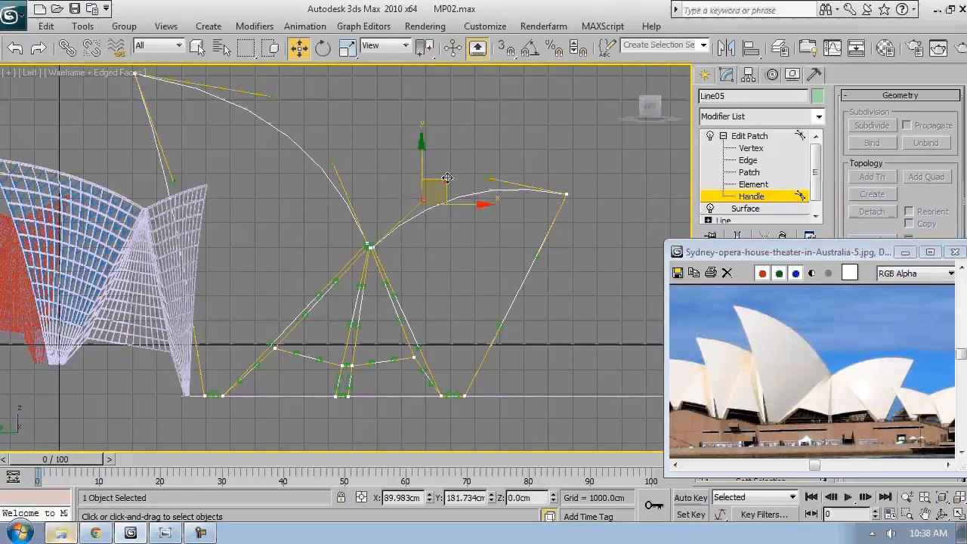
# - In Perspective view, move the shell vertices down-left and adjust those near the base
pyautogui.press('p')
pyautogui.moveTo(451, 269)
pyautogui.keyDown('alt'); pyautogui.mouseDown(button='middle')
pyautogui.moveTo(478, 247)
pyautogui.moveTo(437, 332)
pyautogui.moveTo(383, 357)
pyautogui.mouseUp(button='middle'); pyautogui.keyUp('alt')
pyautogui.press('F3')
pyautogui.press('1')
pyautogui.moveTo(384, 356); pyautogui.dragTo(312, 392)
pyautogui.keyDown('alt'); pyautogui.moveTo(312, 392); pyautogui.dragTo(306, 255, button='middle'); pyautogui.keyUp('alt')
pyautogui.moveTo(305, 255); pyautogui.dragTo(327, 232)
pyautogui.keyDown('alt'); pyautogui.moveTo(326, 232); pyautogui.dragTo(333, 211, button='middle'); pyautogui.keyUp('alt')
pyautogui.click(750, 196)
# - Check the Sydney_Opera_House_Night photo in the photo viewer for reference
pyautogui.click(197, 532)
pyautogui.click(520, 505)
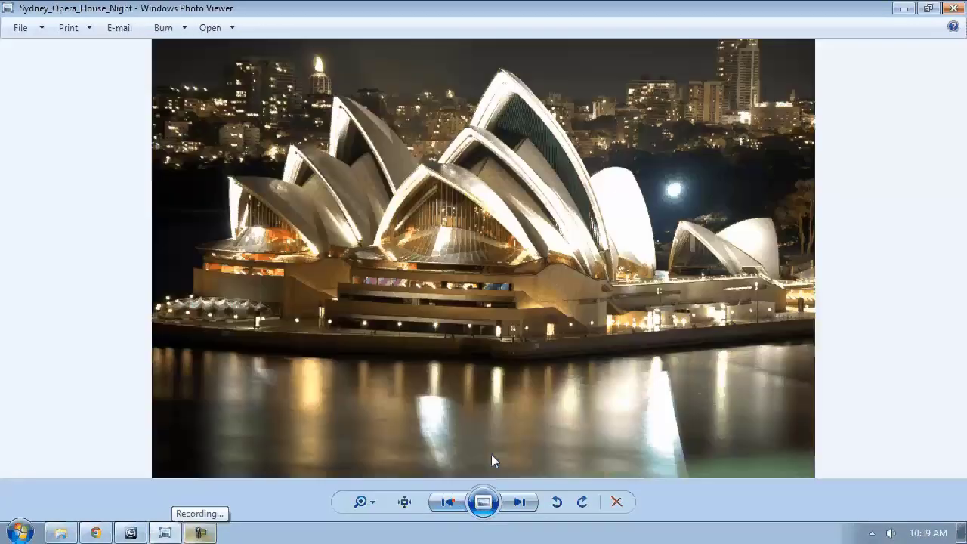
pyautogui.scroll(5, 552, 344)
pyautogui.moveTo(473, 375); pyautogui.dragTo(427, 350)
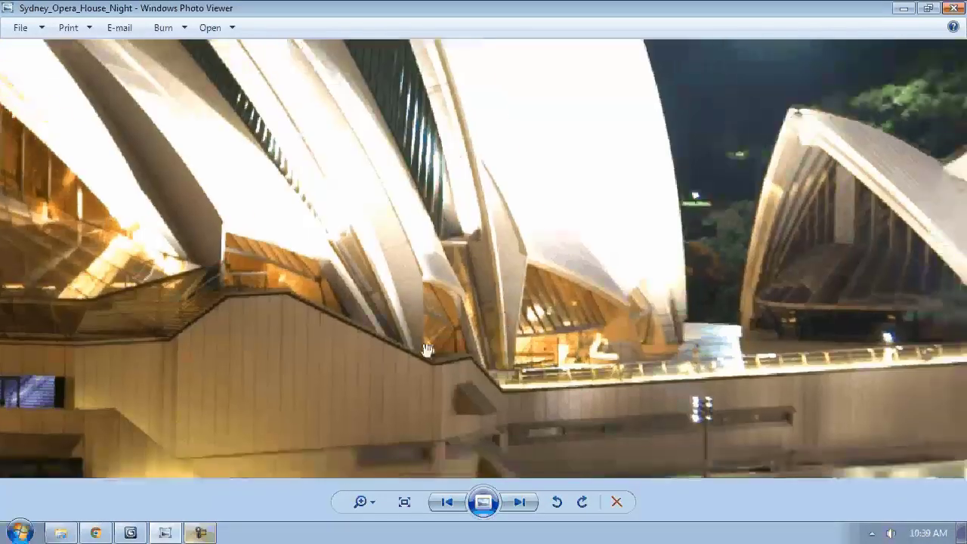
pyautogui.click(165, 532)
# - At Handle level, drag a patch handle to bend the green shell into a new sail curve
pyautogui.press('1')
pyautogui.scroll(6, 396, 352)
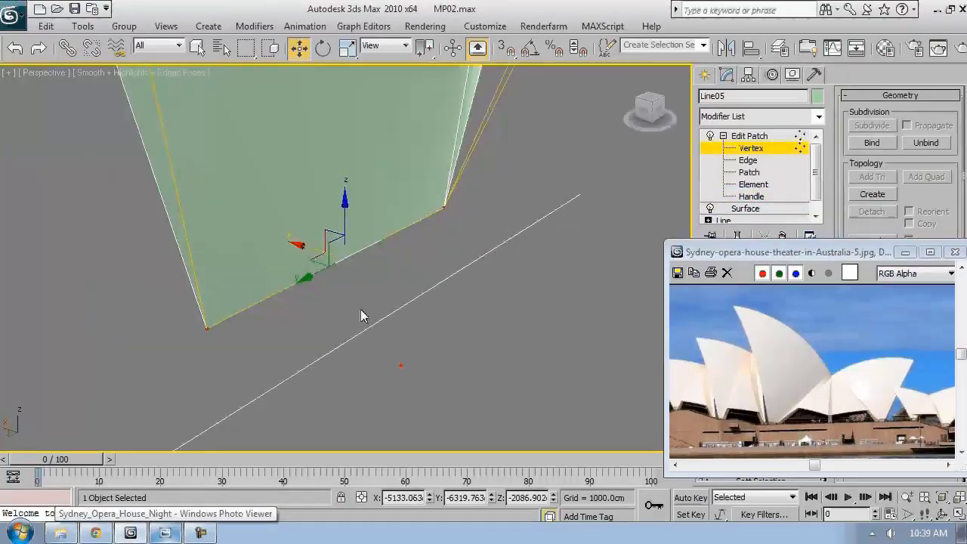
pyautogui.keyDown('alt'); pyautogui.moveTo(398, 269); pyautogui.dragTo(301, 261, button='middle'); pyautogui.keyUp('alt')
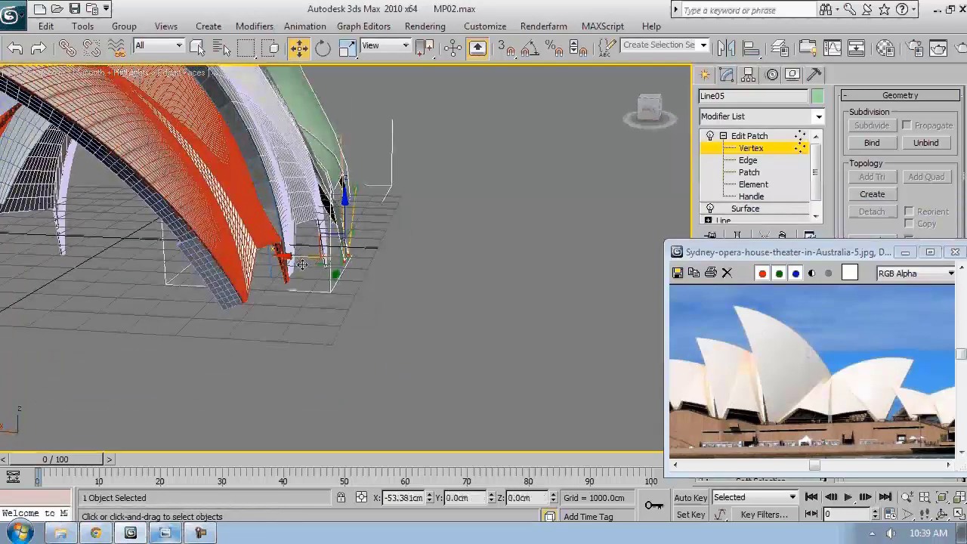
pyautogui.hotkey('shift', 'z')
pyautogui.press('5')
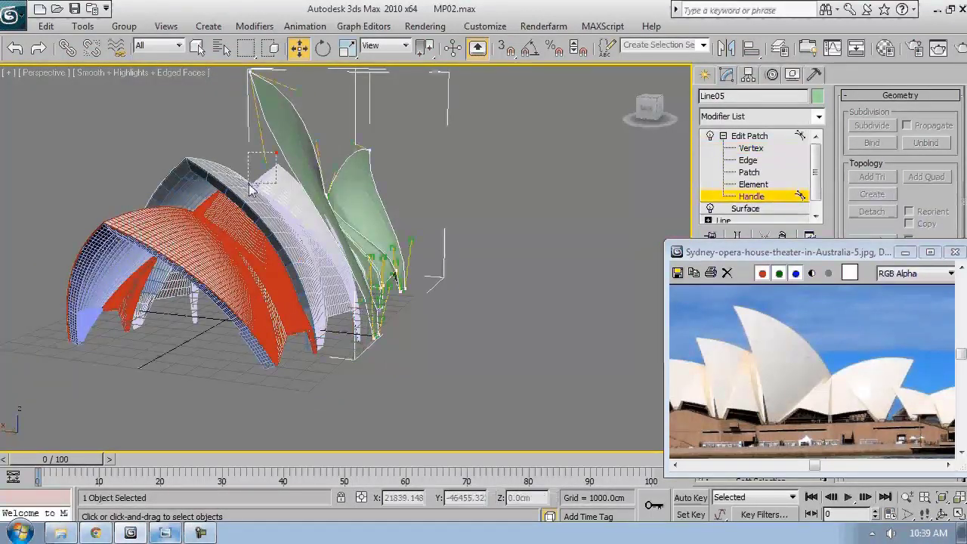
pyautogui.moveTo(282, 137); pyautogui.dragTo(313, 138)
pyautogui.keyDown('alt'); pyautogui.moveTo(314, 138); pyautogui.dragTo(448, 209, button='middle'); pyautogui.keyUp('alt')
pyautogui.scroll(5, 442, 317)
pyautogui.scroll(3, 449, 209)
pyautogui.scroll(-3, 371, 267)
pyautogui.keyDown('alt'); pyautogui.moveTo(390, 282); pyautogui.dragTo(343, 259, button='middle'); pyautogui.keyUp('alt')
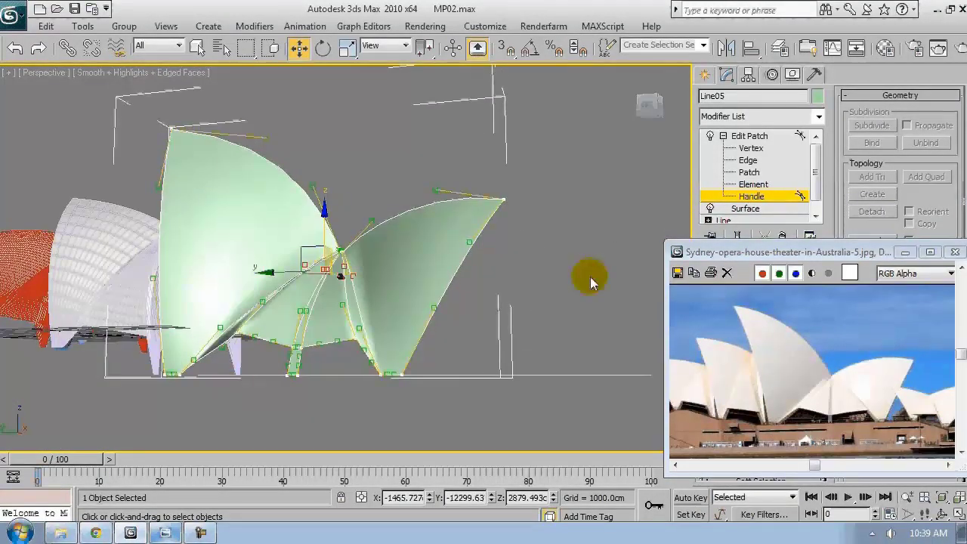
# - Add a Shell modifier with Outer Amount 0 and Inner Amount 53 cm
pyautogui.hotkey('ctrl', 'b')
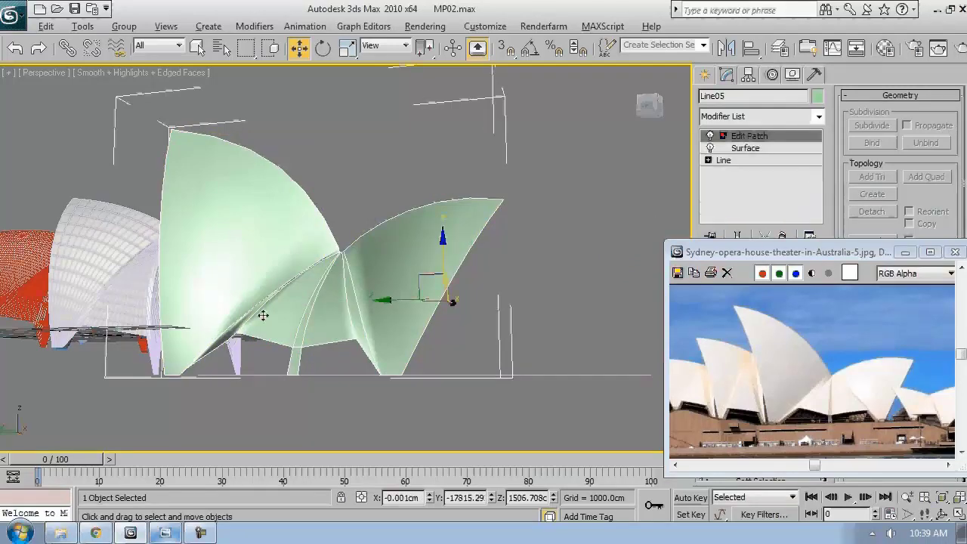
pyautogui.keyDown('alt'); pyautogui.moveTo(263, 315); pyautogui.dragTo(309, 303, button='middle'); pyautogui.keyUp('alt')
pyautogui.click(819, 116)
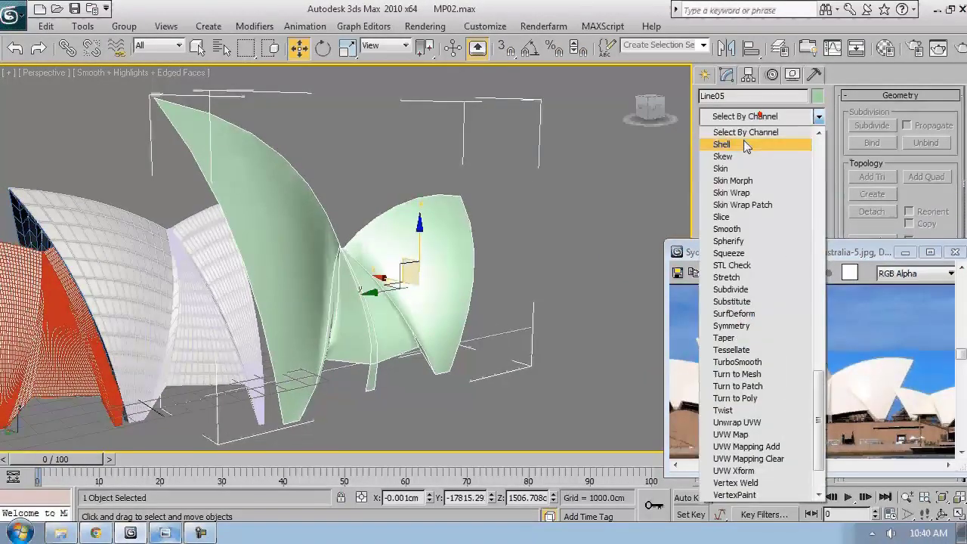
pyautogui.click(800, 143)
pyautogui.moveTo(781, 254); pyautogui.dragTo(476, 176)
pyautogui.rightClick(813, 307)
pyautogui.click(789, 290)
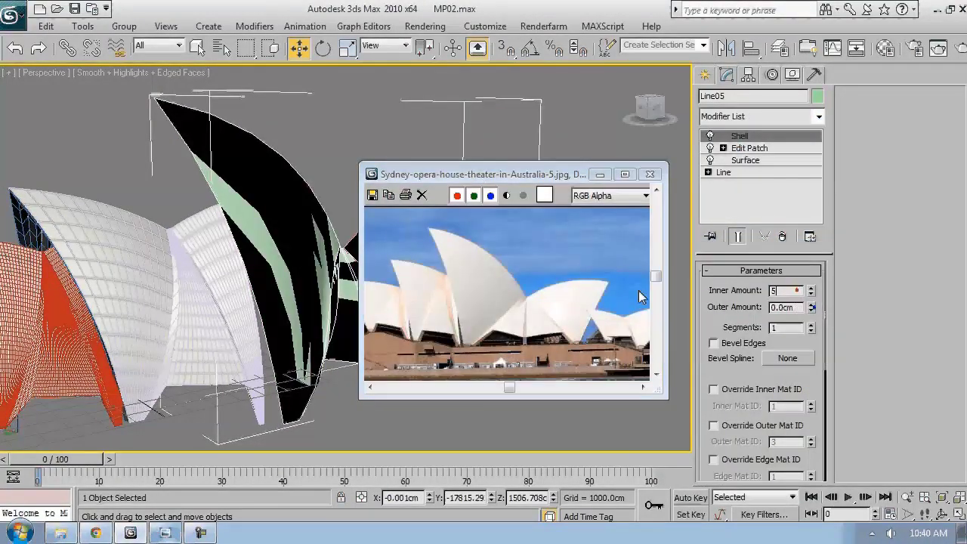
pyautogui.write('53')
pyautogui.press('Return')
pyautogui.scroll(5, 322, 334)
pyautogui.scroll(-5, 321, 334)
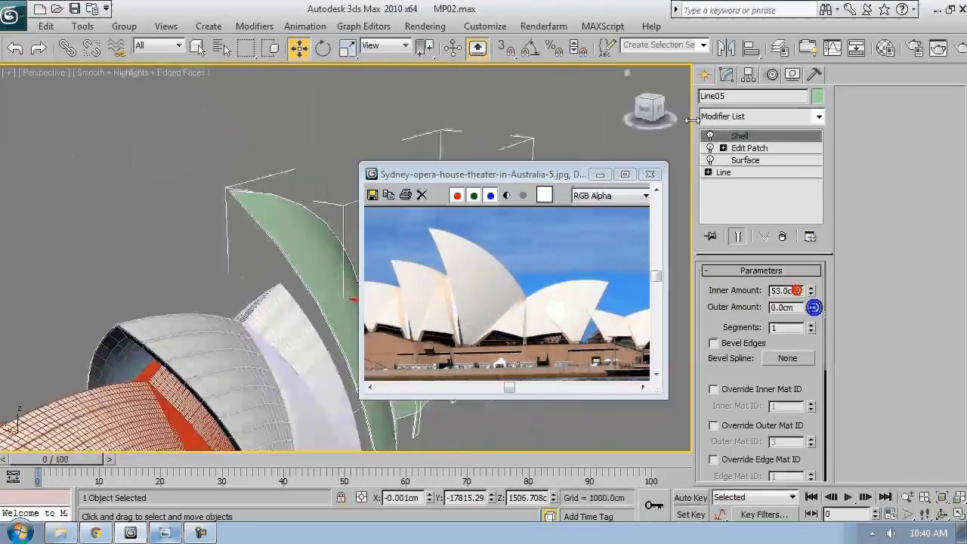
# - Add a Symmetry modifier mirroring on Z with Weld Seam turned off
pyautogui.click(819, 116)
pyautogui.click(744, 335)
pyautogui.moveTo(560, 175); pyautogui.dragTo(722, 136)
pyautogui.keyDown('alt'); pyautogui.moveTo(340, 271); pyautogui.dragTo(249, 249, button='middle'); pyautogui.keyUp('alt')
pyautogui.click(762, 134)
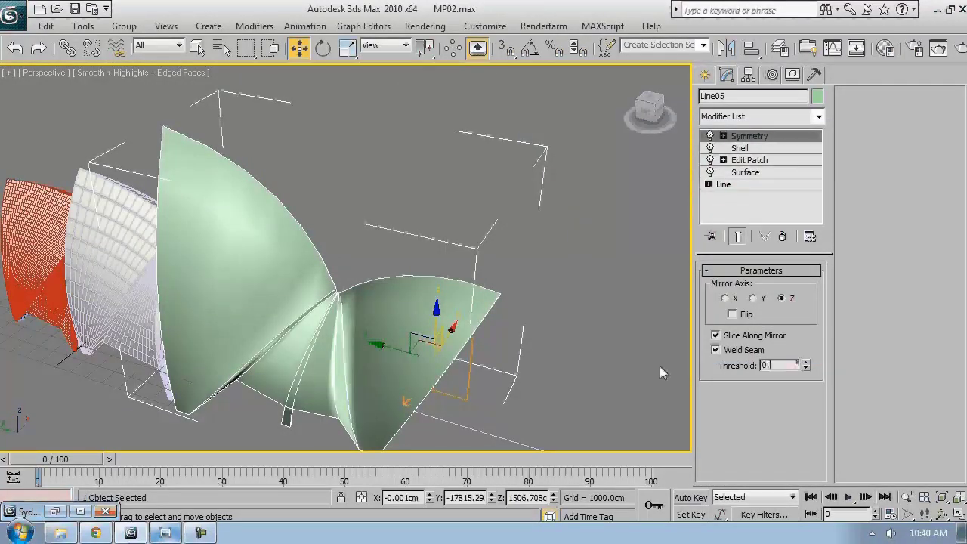
pyautogui.press('Return')
pyautogui.click(715, 349)
pyautogui.keyDown('alt'); pyautogui.moveTo(577, 280); pyautogui.dragTo(332, 333, button='middle'); pyautogui.keyUp('alt')
# - Compare against the night photo and select Edit Patch in the stack at Handle level
pyautogui.click(161, 532)
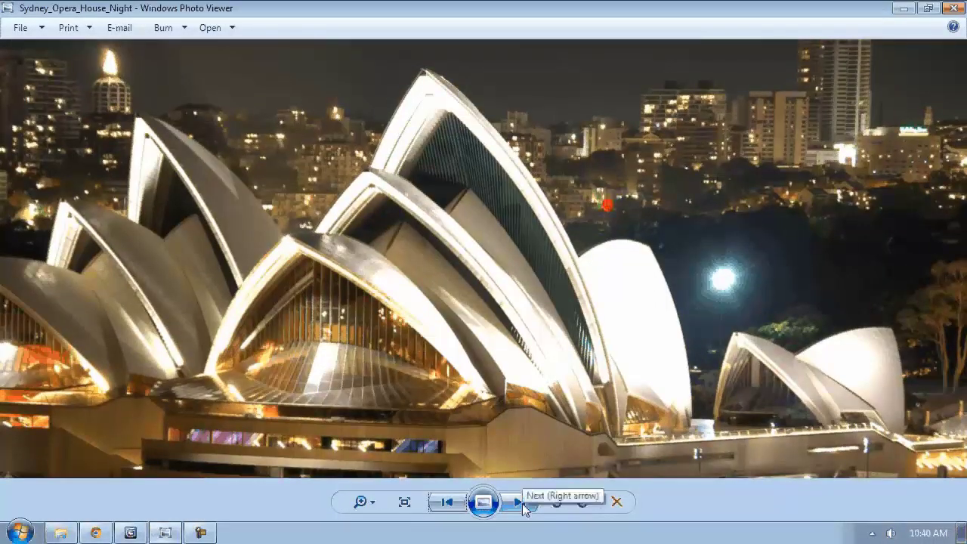
pyautogui.click(130, 533)
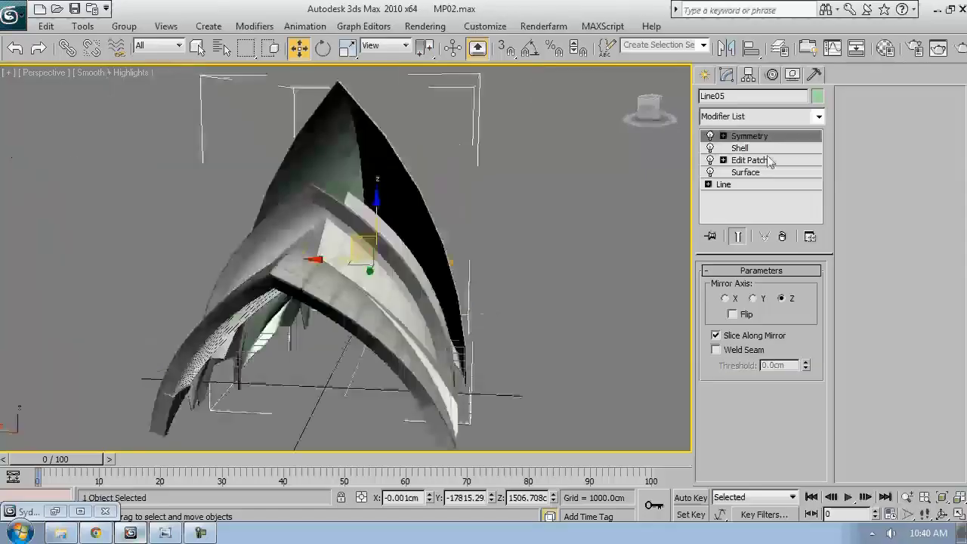
pyautogui.click(767, 160)
pyautogui.keyDown('alt'); pyautogui.moveTo(486, 265); pyautogui.dragTo(453, 227, button='middle'); pyautogui.keyUp('alt')
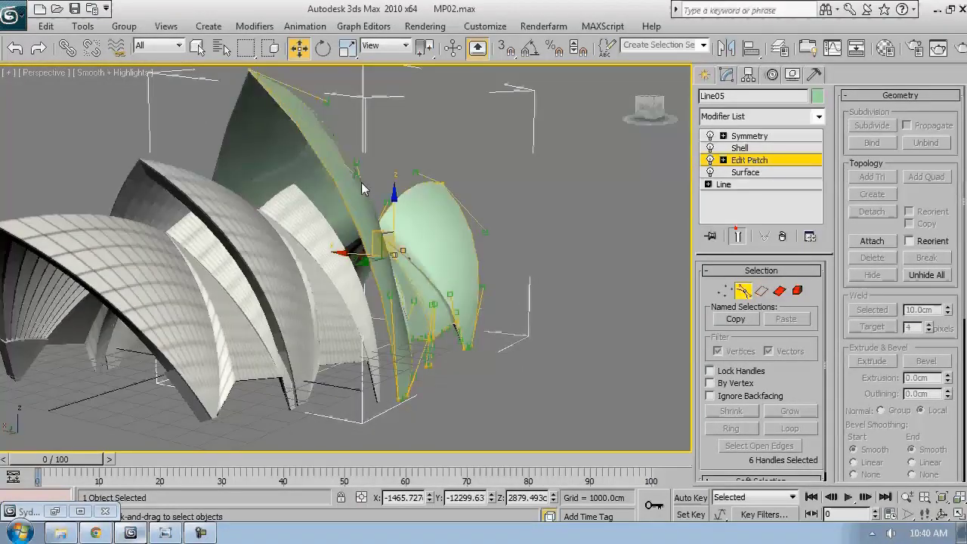
pyautogui.scroll(-3, 453, 223)
pyautogui.click(176, 532)
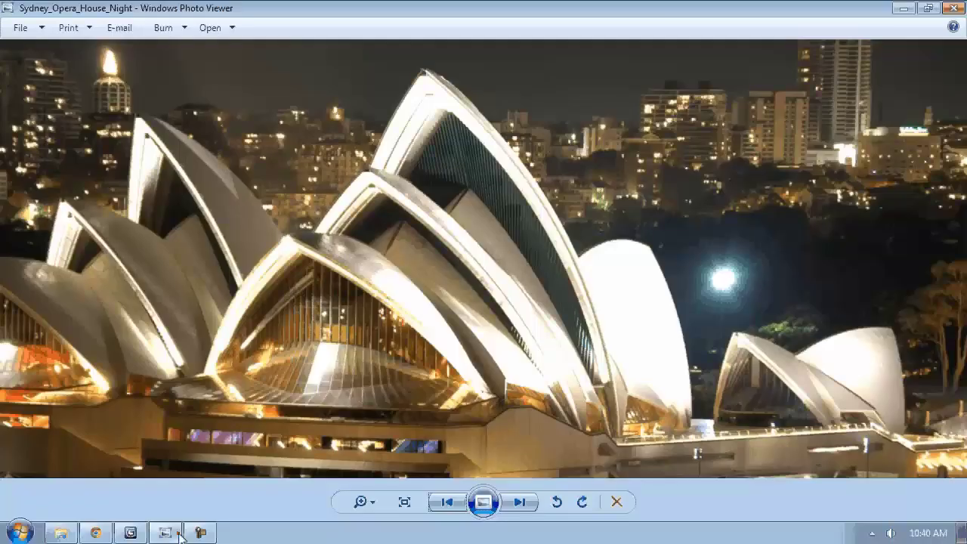
pyautogui.click(136, 534)
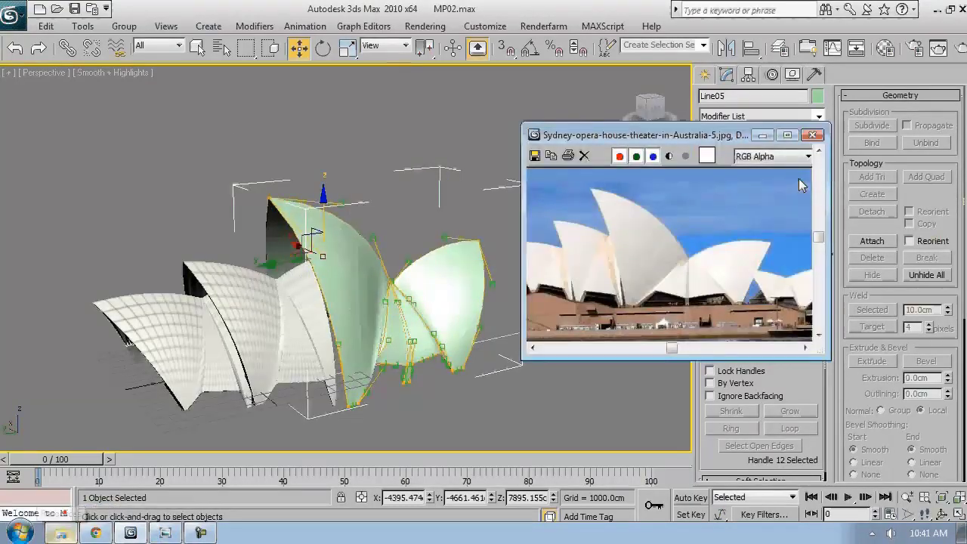
# - Open Sydney_Opera_House_Night through Rendering > View Image File
pyautogui.click(762, 134)
pyautogui.click(425, 25)
pyautogui.click(460, 408)
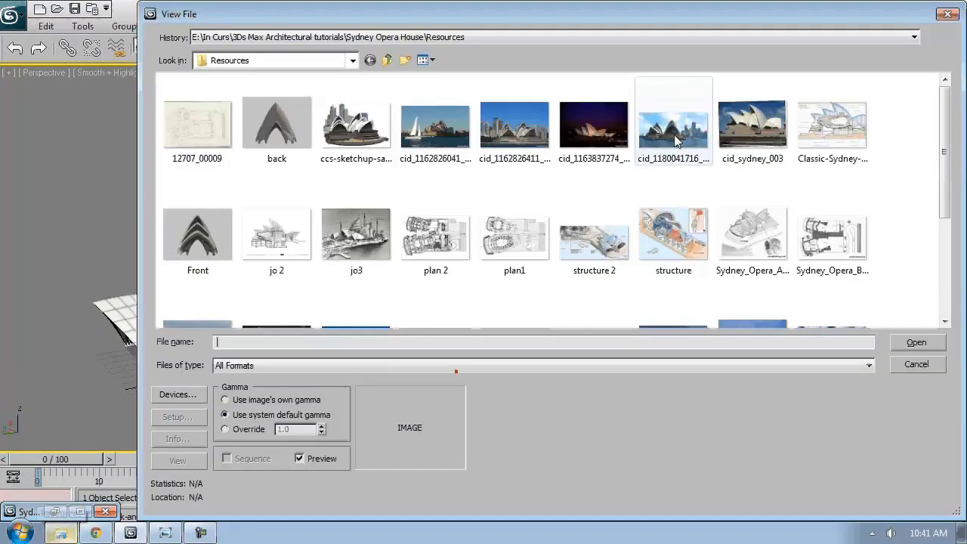
pyautogui.click(673, 133)
pyautogui.scroll(-2, 667, 271)
pyautogui.click(277, 181)
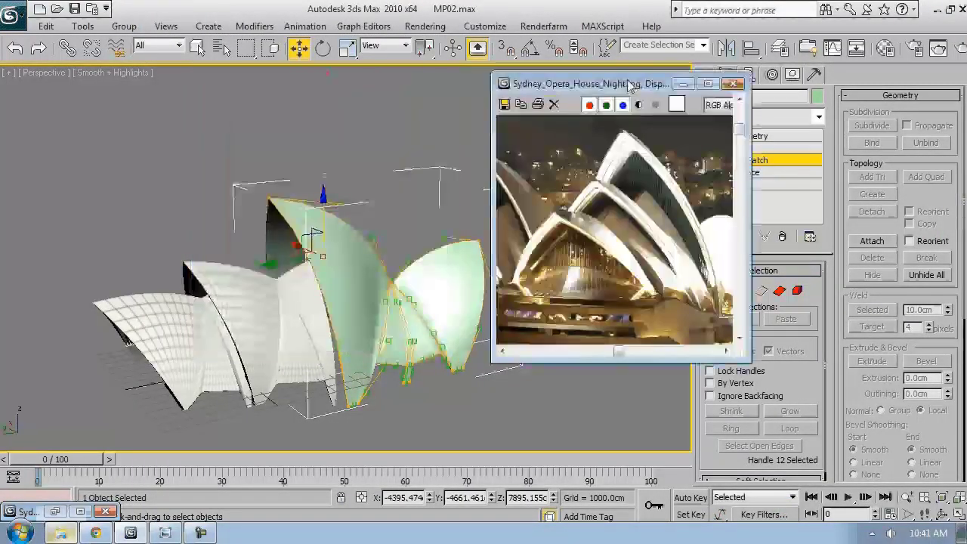
# - Select another shell handle and pull it down to reshape the shell
pyautogui.keyDown('alt'); pyautogui.moveTo(527, 195); pyautogui.dragTo(514, 173, button='middle'); pyautogui.keyUp('alt')
pyautogui.click(526, 310)
pyautogui.moveTo(491, 306); pyautogui.dragTo(468, 305)
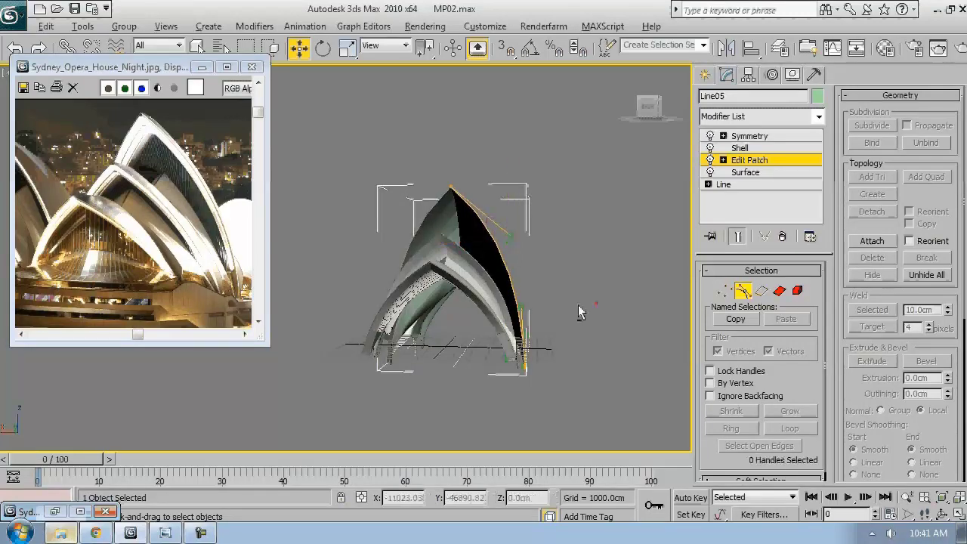
# - Restore the daytime photo window and move handles to reshape the top shell
pyautogui.keyDown('alt'); pyautogui.moveTo(579, 313); pyautogui.dragTo(369, 347, button='middle'); pyautogui.keyUp('alt')
pyautogui.click(54, 512)
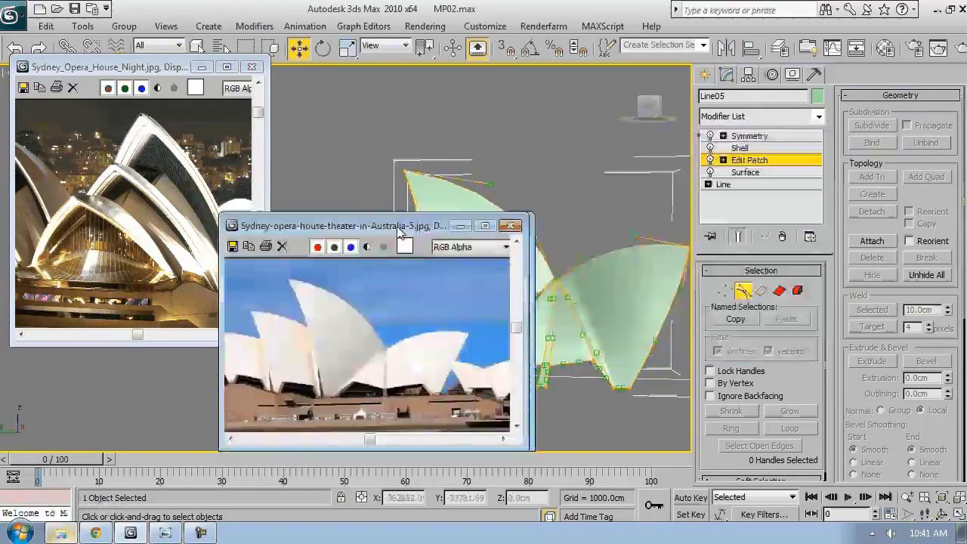
pyautogui.keyDown('alt'); pyautogui.moveTo(423, 241); pyautogui.dragTo(489, 228, button='middle'); pyautogui.keyUp('alt')
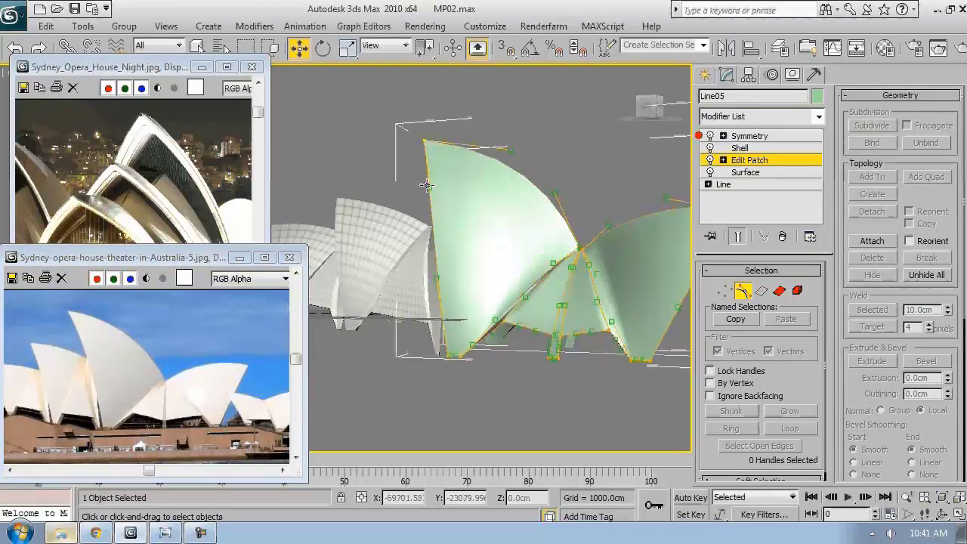
pyautogui.keyDown('alt'); pyautogui.moveTo(387, 193); pyautogui.dragTo(504, 185, button='middle'); pyautogui.keyUp('alt')
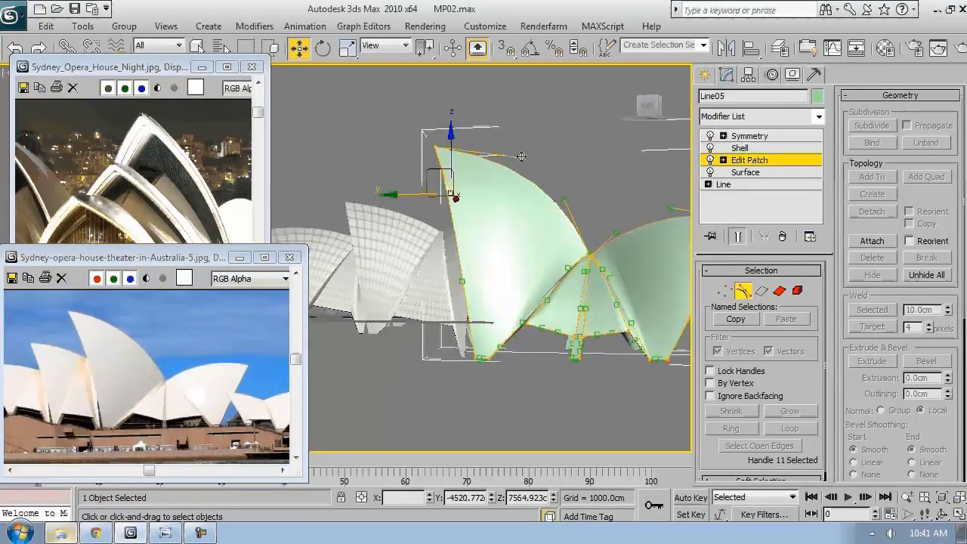
pyautogui.moveTo(499, 138); pyautogui.dragTo(565, 205)
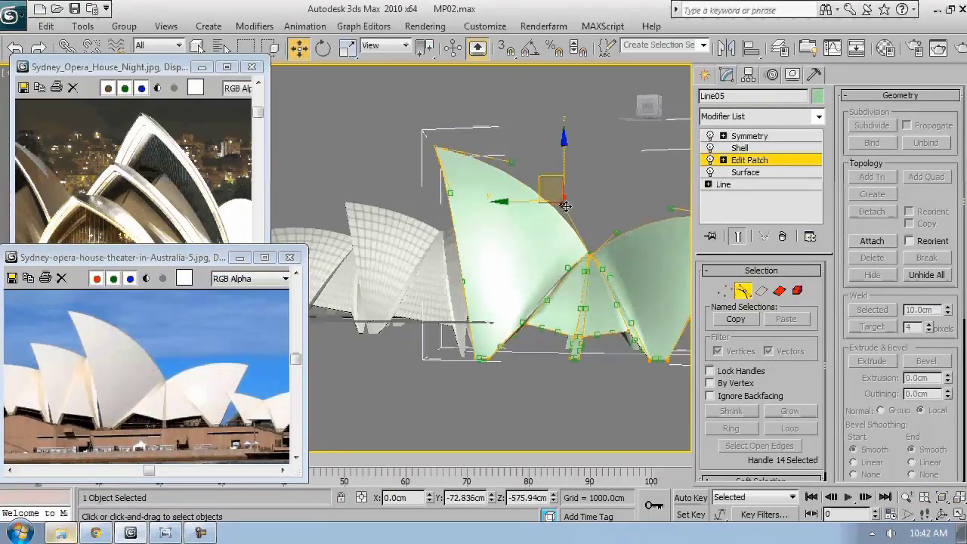
pyautogui.keyDown('alt'); pyautogui.moveTo(566, 205); pyautogui.dragTo(514, 227, button='middle'); pyautogui.keyUp('alt')
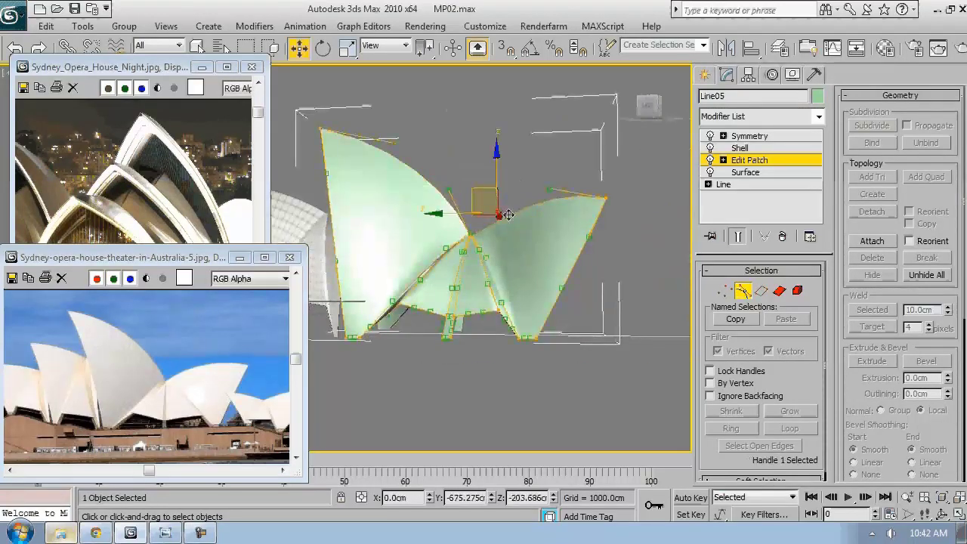
pyautogui.click(554, 193)
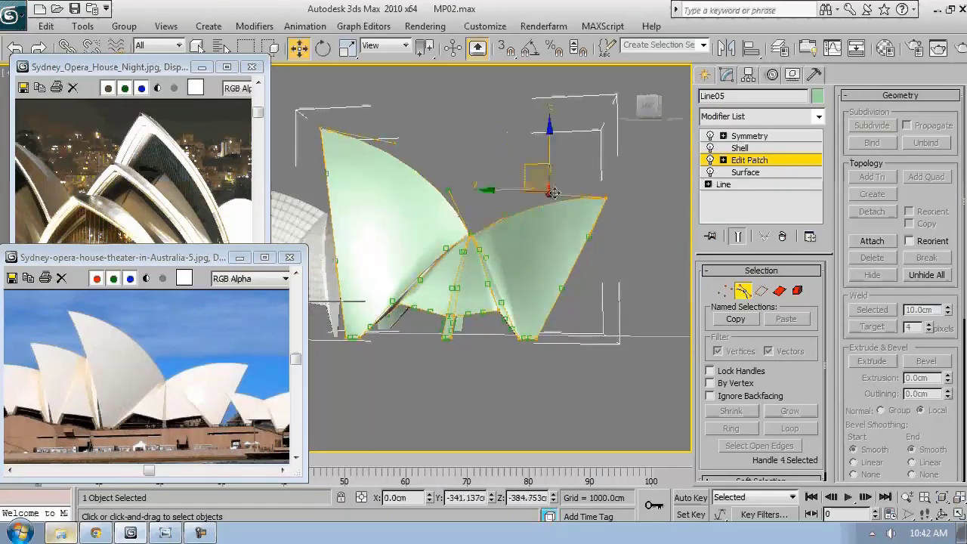
pyautogui.click(502, 209)
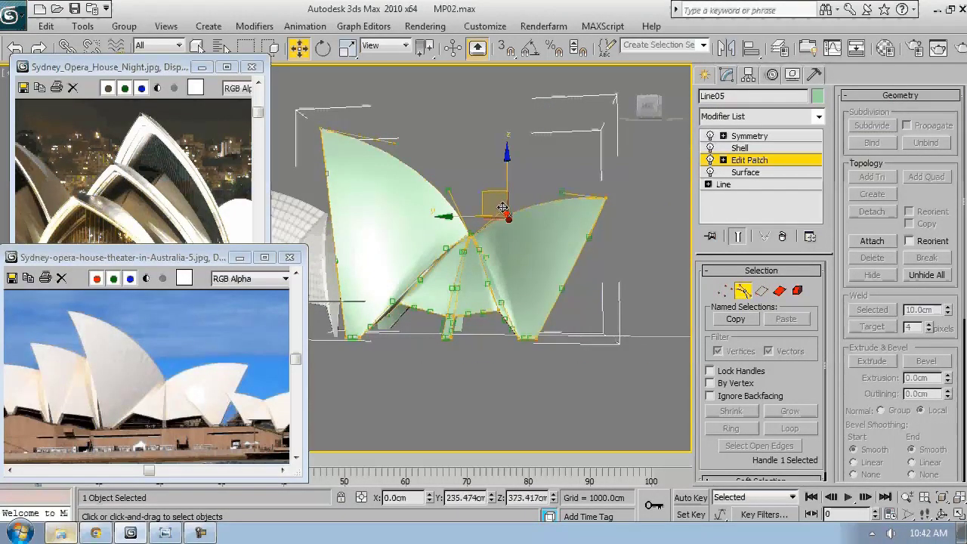
pyautogui.keyDown('alt'); pyautogui.moveTo(588, 225); pyautogui.dragTo(563, 218, button='middle'); pyautogui.keyUp('alt')
pyautogui.moveTo(151, 247); pyautogui.dragTo(151, 215)
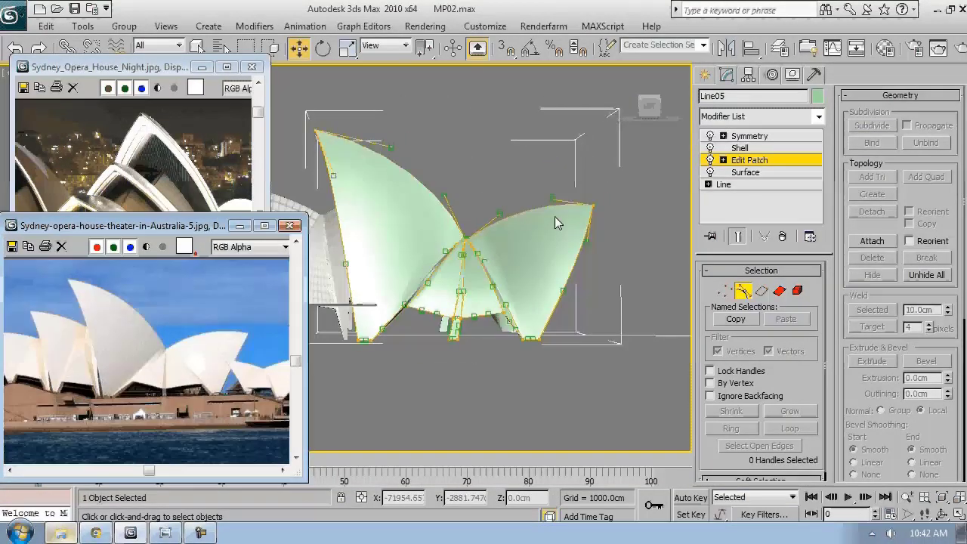
pyautogui.keyDown('alt'); pyautogui.moveTo(563, 226); pyautogui.dragTo(537, 238, button='middle'); pyautogui.keyUp('alt')
# - Open the sydney_opera_house photo from the Resources folder for reference
pyautogui.click(60, 534)
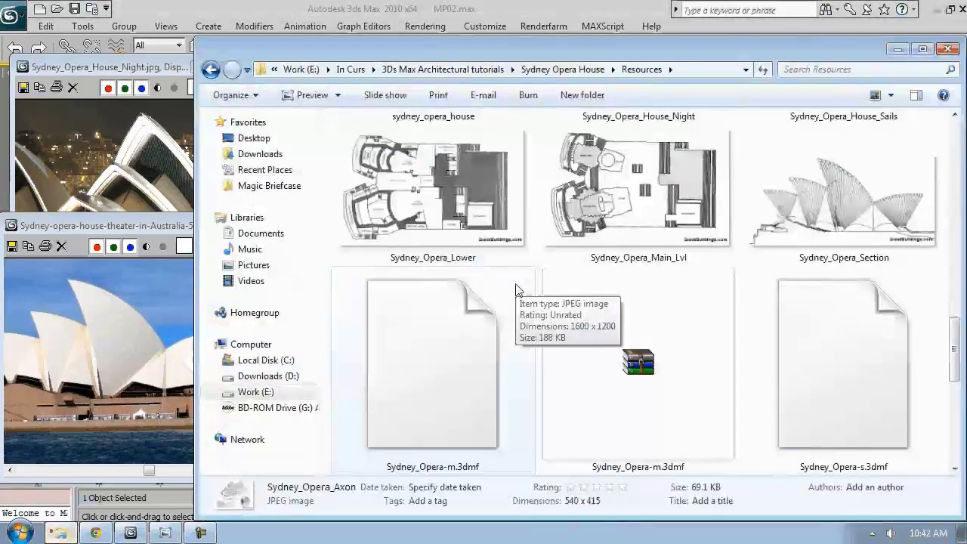
pyautogui.scroll(-5, 511, 280)
pyautogui.scroll(-3, 616, 254)
pyautogui.scroll(8, 619, 241)
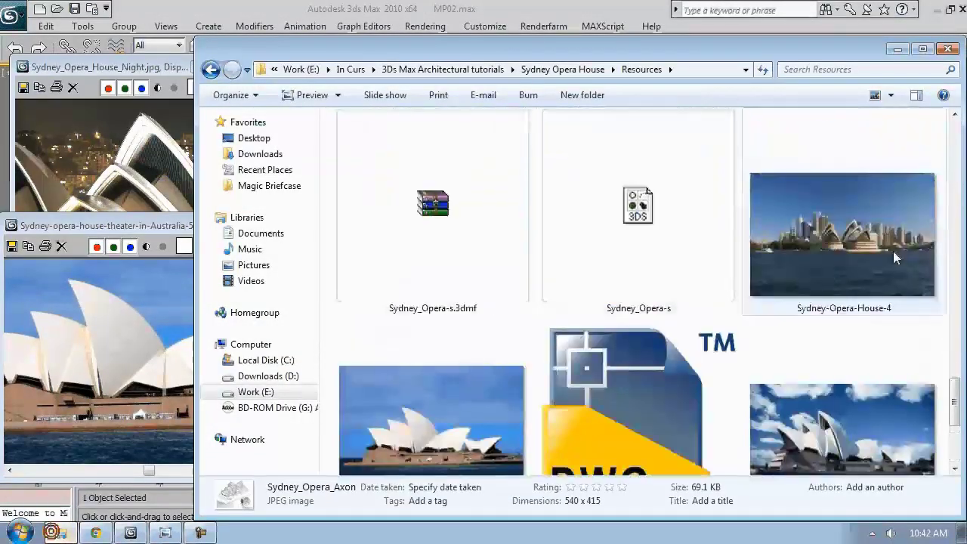
pyautogui.doubleClick(431, 200)
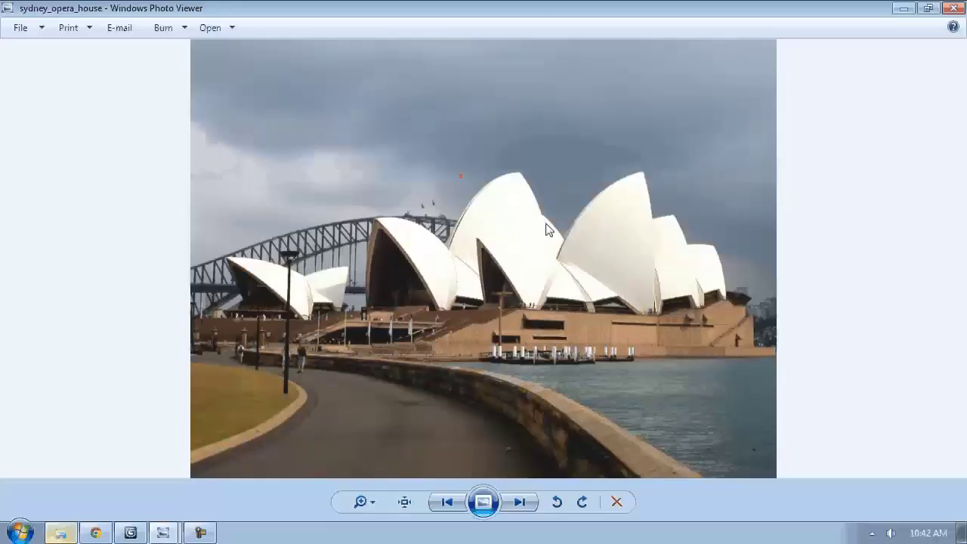
pyautogui.scroll(3, 286, 295)
pyautogui.scroll(2, 246, 444)
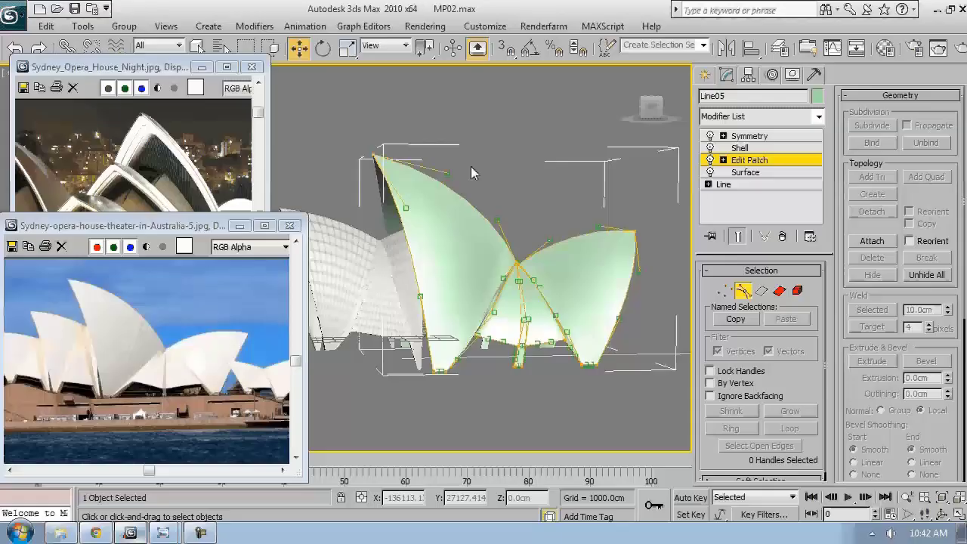
pyautogui.keyDown('alt'); pyautogui.moveTo(470, 166); pyautogui.dragTo(505, 325, button='middle'); pyautogui.keyUp('alt')
# - Open sydney_opera_house.jpg through Rendering > View Image File
pyautogui.click(510, 332)
pyautogui.click(425, 26)
pyautogui.click(446, 226)
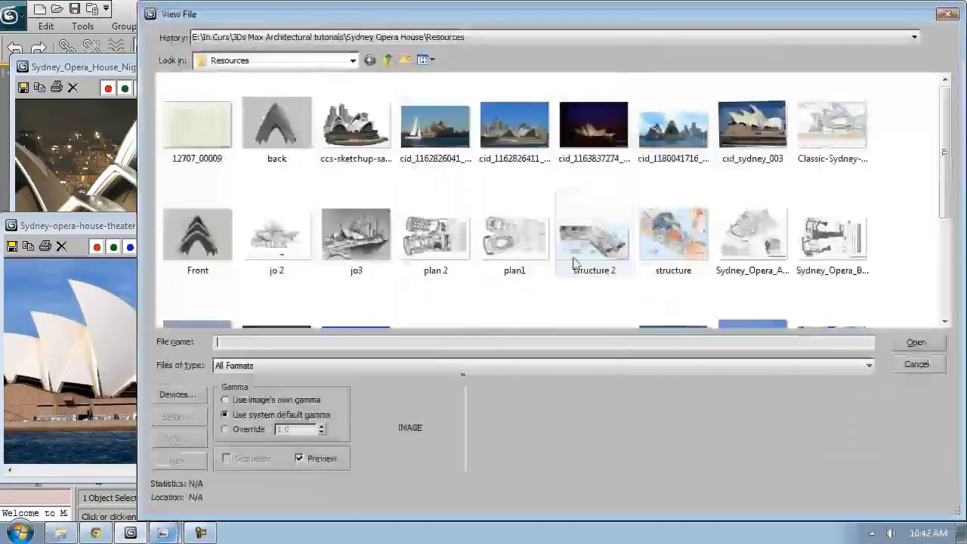
pyautogui.click(574, 259)
pyautogui.scroll(-3, 574, 259)
pyautogui.click(203, 181)
pyautogui.doubleClick(202, 182)
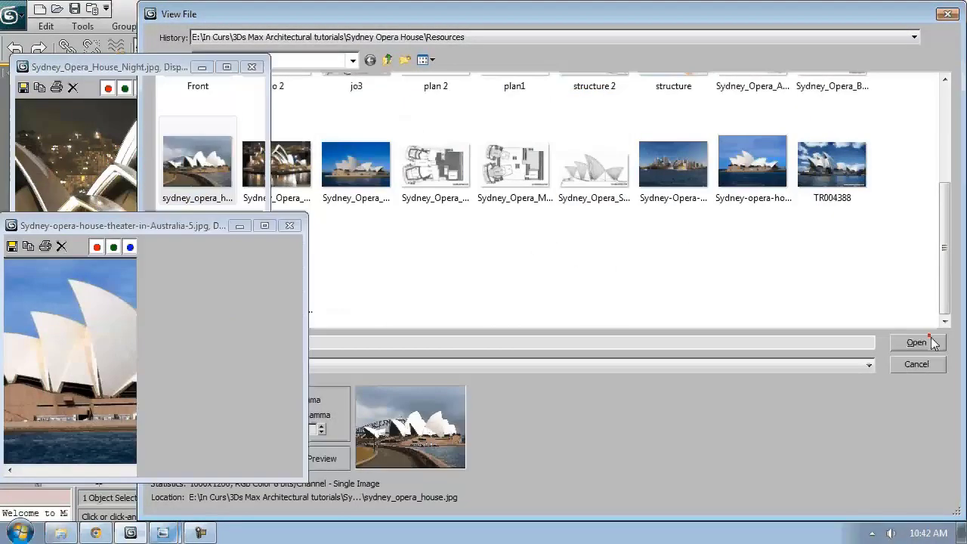
# - Shrink and move the photo window aside, then drag a handle to reshape the left shell edge
pyautogui.moveTo(797, 32); pyautogui.dragTo(453, 250)
pyautogui.moveTo(302, 258); pyautogui.dragTo(136, 83)
pyautogui.moveTo(151, 188); pyautogui.dragTo(170, 219, button='middle')
pyautogui.keyDown('alt'); pyautogui.moveTo(468, 226); pyautogui.dragTo(407, 228, button='middle'); pyautogui.keyUp('alt')
pyautogui.moveTo(405, 228); pyautogui.dragTo(429, 302)
pyautogui.keyDown('alt'); pyautogui.moveTo(405, 311); pyautogui.dragTo(491, 291, button='middle'); pyautogui.keyUp('alt')
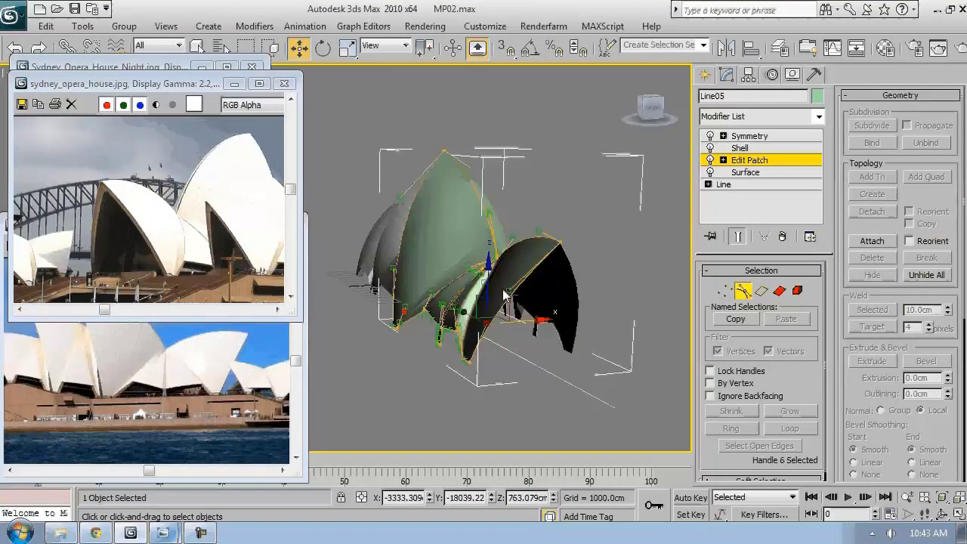
pyautogui.click(517, 288)
pyautogui.keyDown('alt'); pyautogui.moveTo(511, 244); pyautogui.dragTo(551, 189, button='middle'); pyautogui.keyUp('alt')
pyautogui.scroll(10, 472, 253)
pyautogui.press('z')
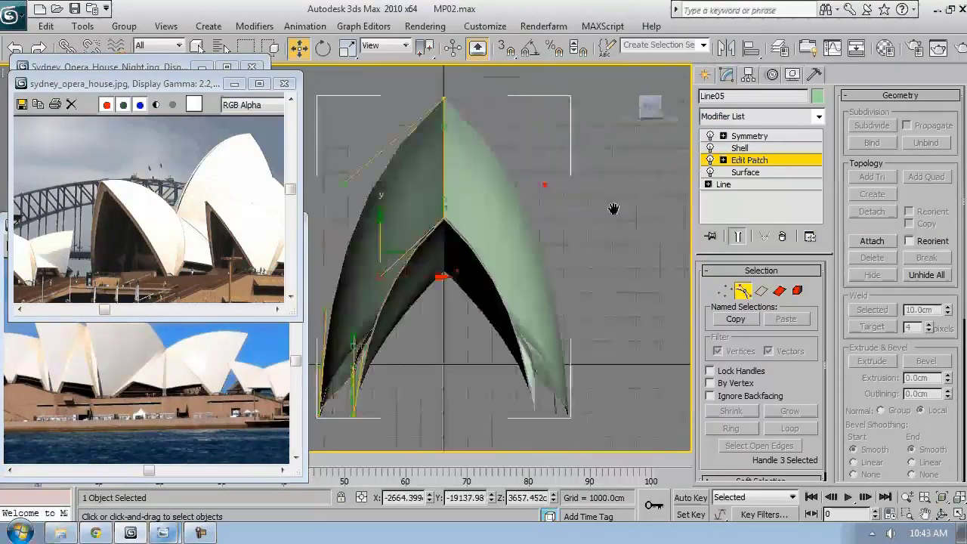
pyautogui.hotkey('ctrl', 'z')
pyautogui.hotkey('ctrl', 'z')
pyautogui.hotkey('ctrl', 'z')
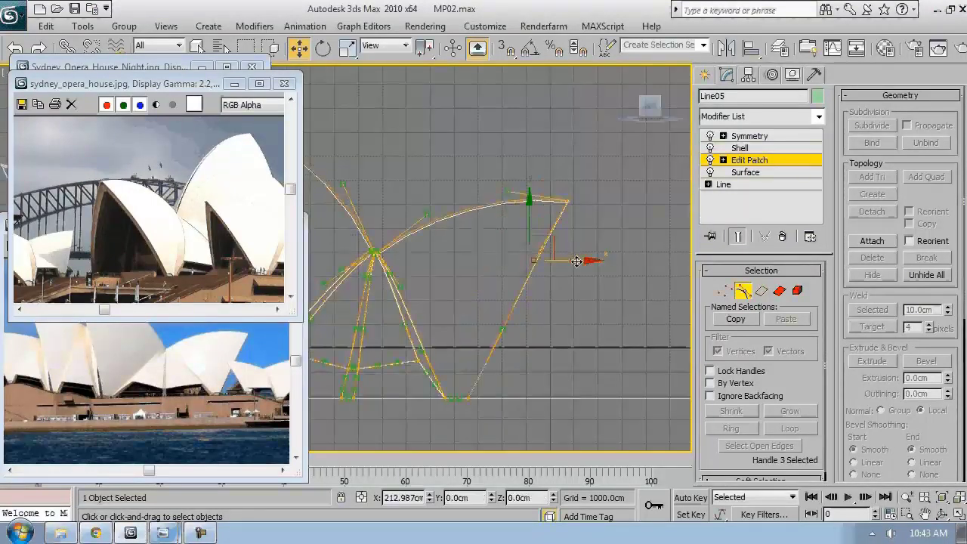
pyautogui.click(627, 280)
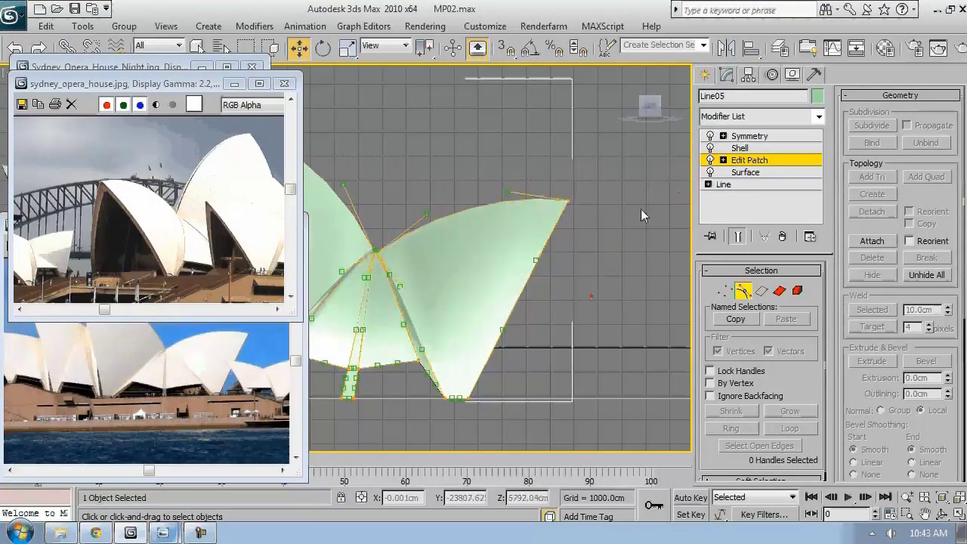
pyautogui.scroll(2, 574, 245)
pyautogui.moveTo(594, 250)
pyautogui.keyDown('alt'); pyautogui.mouseDown(button='middle')
pyautogui.moveTo(557, 242)
pyautogui.moveTo(443, 333)
pyautogui.moveTo(488, 274)
pyautogui.moveTo(484, 233)
pyautogui.moveTo(552, 207)
pyautogui.moveTo(454, 242)
pyautogui.moveTo(431, 300)
pyautogui.mouseUp(button='middle'); pyautogui.keyUp('alt')
pyautogui.click(444, 333)
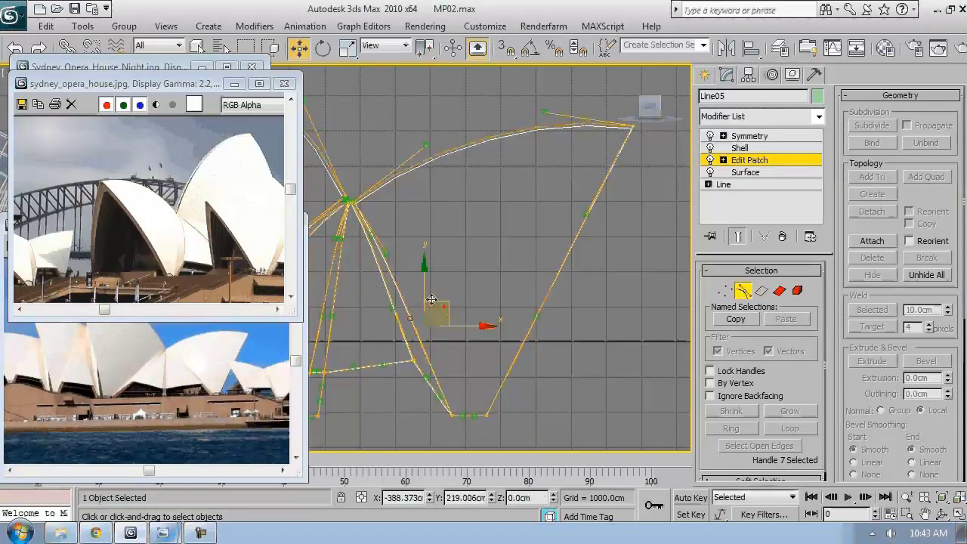
pyautogui.scroll(5, 443, 302)
pyautogui.click(490, 327)
pyautogui.scroll(-4, 484, 317)
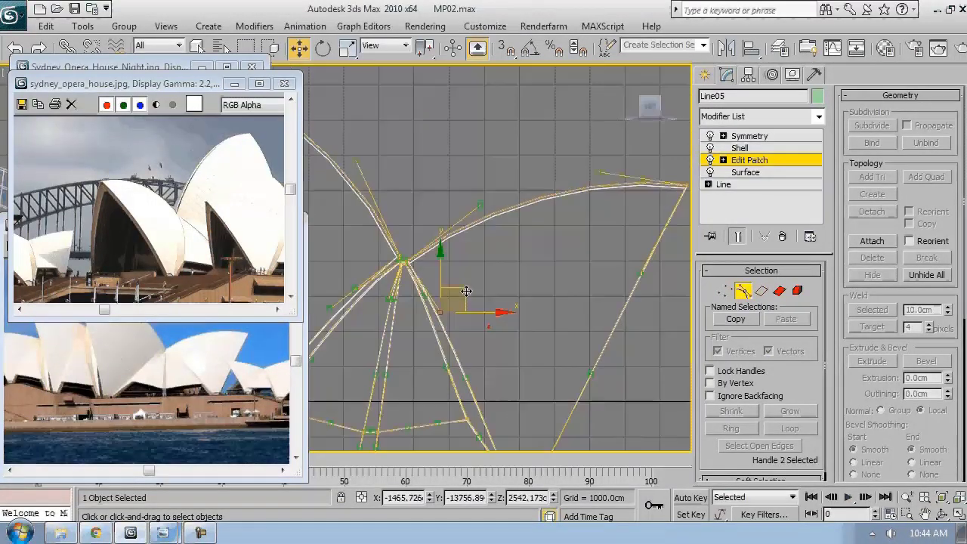
pyautogui.click(460, 375)
pyautogui.scroll(4, 459, 375)
pyautogui.click(426, 231)
pyautogui.scroll(-3, 483, 183)
pyautogui.moveTo(484, 179); pyautogui.dragTo(628, 182, button='middle')
pyautogui.click(446, 200)
pyautogui.click(393, 234)
pyautogui.scroll(2, 349, 346)
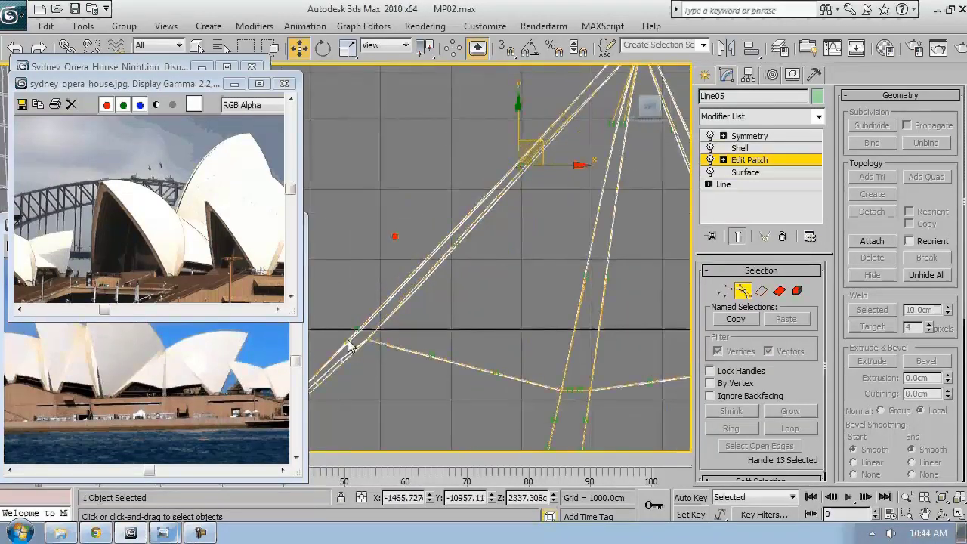
pyautogui.scroll(-2, 576, 254)
pyautogui.click(530, 257)
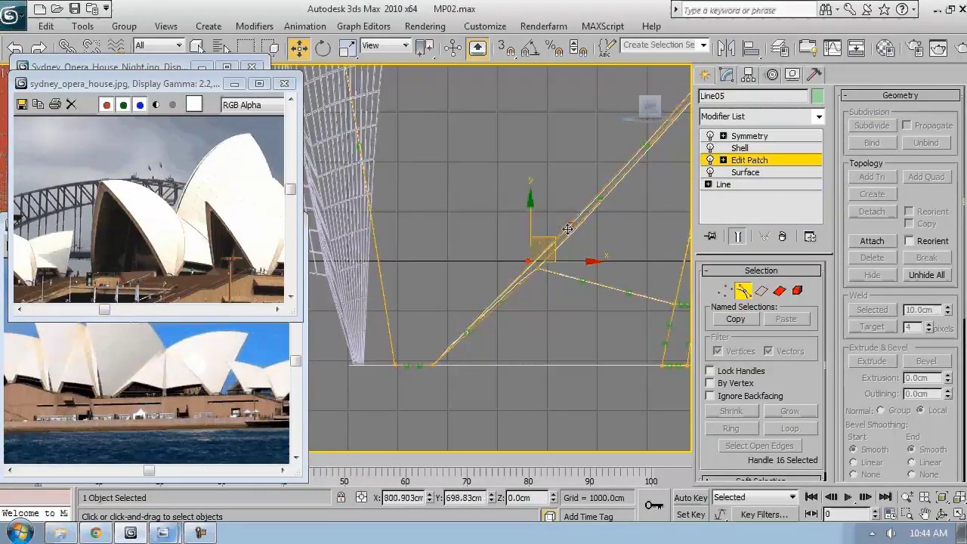
pyautogui.click(363, 145)
pyautogui.scroll(-4, 356, 261)
pyautogui.click(356, 260)
pyautogui.scroll(3, 431, 188)
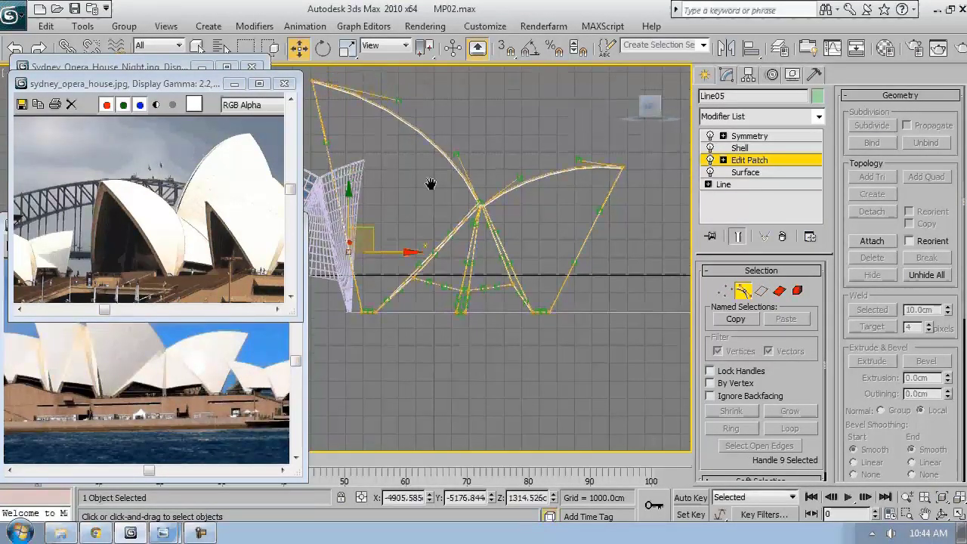
pyautogui.scroll(2, 506, 200)
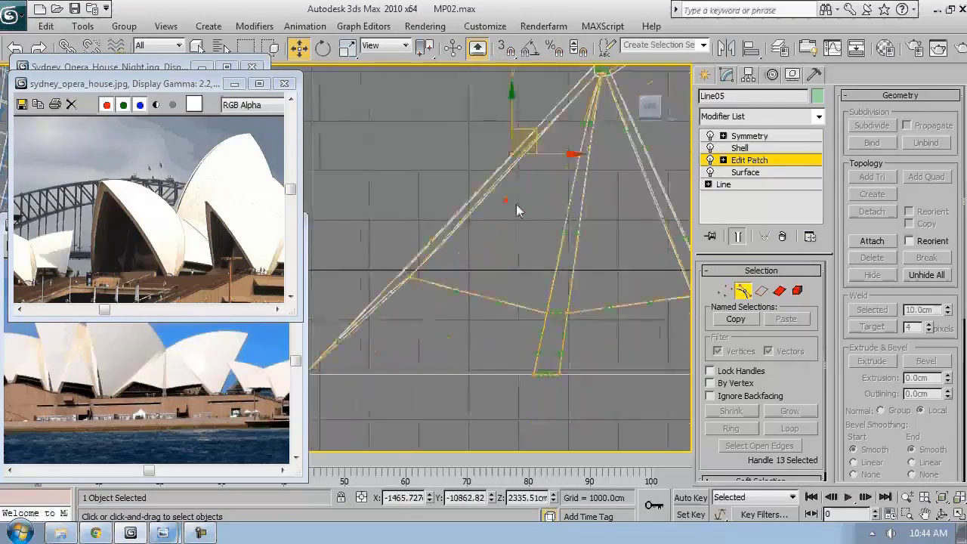
pyautogui.click(515, 204)
pyautogui.scroll(1, 562, 228)
pyautogui.keyDown('alt'); pyautogui.moveTo(563, 228); pyautogui.dragTo(632, 353, button='middle'); pyautogui.keyUp('alt')
# - Pull a lower curve handle on the green shell patch to crease its surface
pyautogui.scroll(-1, 633, 353)
pyautogui.click(578, 274)
pyautogui.scroll(-2, 641, 345)
pyautogui.scroll(2, 594, 271)
pyautogui.moveTo(594, 271)
pyautogui.keyDown('alt'); pyautogui.mouseDown(button='middle')
pyautogui.moveTo(541, 315)
pyautogui.moveTo(569, 353)
pyautogui.mouseUp(button='middle'); pyautogui.keyUp('alt')
pyautogui.press('1')
pyautogui.press('F3')
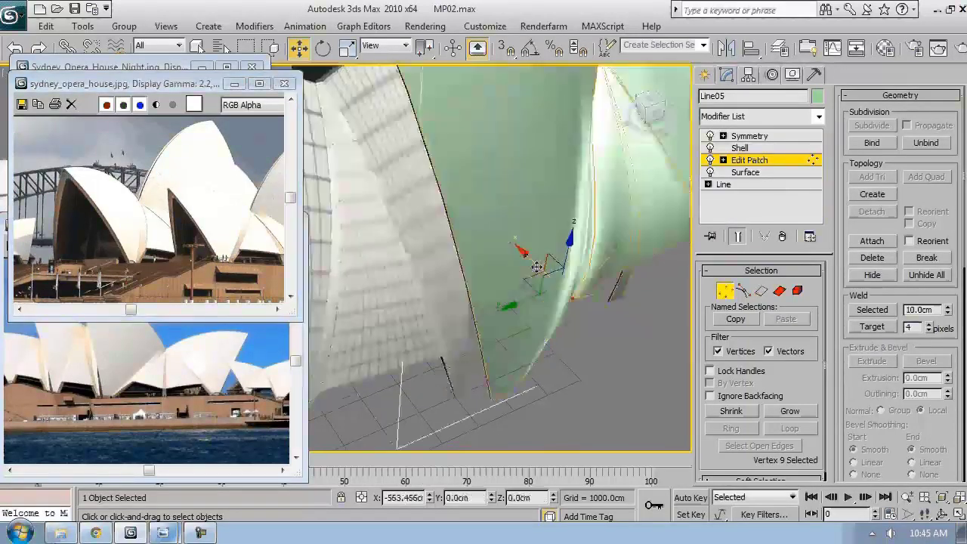
pyautogui.keyDown('alt'); pyautogui.moveTo(596, 323); pyautogui.dragTo(601, 318, button='middle'); pyautogui.keyUp('alt')
pyautogui.scroll(4, 602, 317)
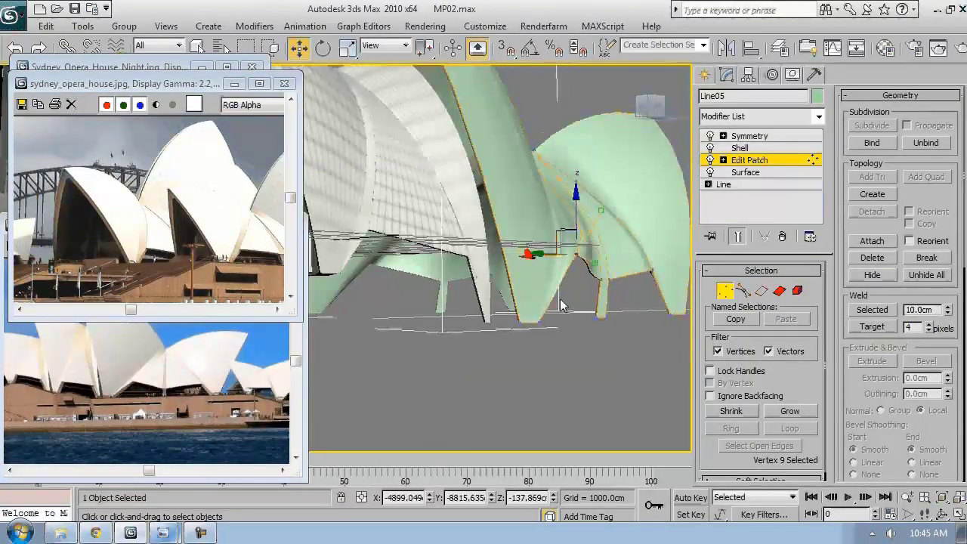
pyautogui.press('2')
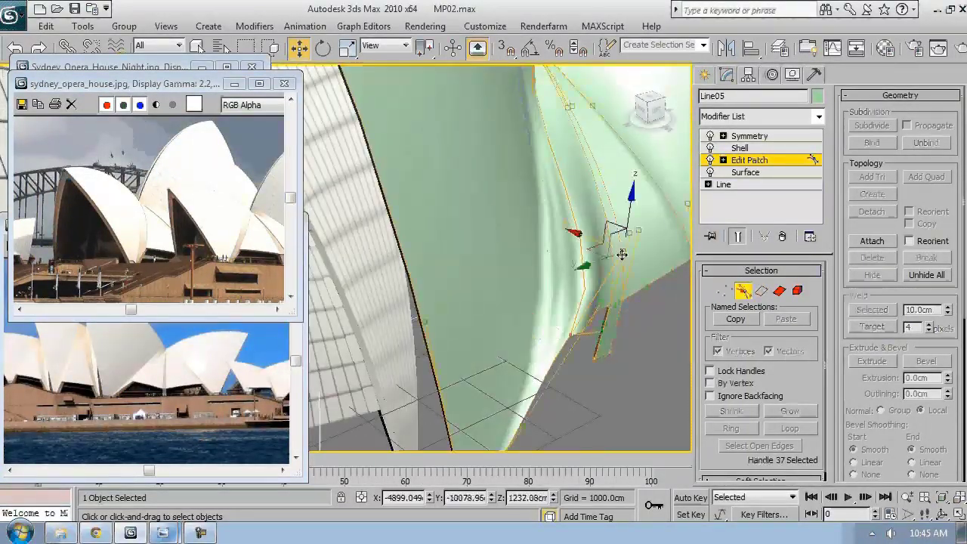
pyautogui.keyDown('alt'); pyautogui.moveTo(574, 232); pyautogui.dragTo(613, 261, button='middle'); pyautogui.keyUp('alt')
pyautogui.click(613, 261)
pyautogui.moveTo(613, 261); pyautogui.dragTo(562, 345)
# - Select the shell's corner and base vertices, then shift the edge vertex slightly left
pyautogui.keyDown('alt'); pyautogui.moveTo(638, 343); pyautogui.dragTo(529, 296, button='middle'); pyautogui.keyUp('alt')
pyautogui.click(429, 276)
pyautogui.press('1')
pyautogui.moveTo(565, 323); pyautogui.dragTo(502, 260)
pyautogui.keyDown('alt'); pyautogui.moveTo(502, 261); pyautogui.dragTo(511, 283, button='middle'); pyautogui.keyUp('alt')
pyautogui.click(383, 331)
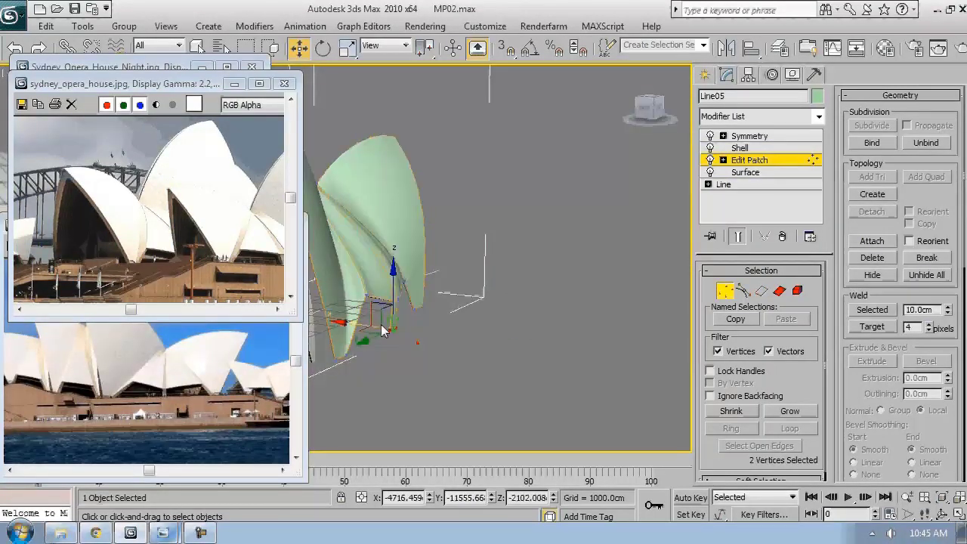
pyautogui.keyDown('alt'); pyautogui.moveTo(345, 320); pyautogui.dragTo(533, 299, button='middle'); pyautogui.keyUp('alt')
pyautogui.click(423, 317)
pyautogui.click(534, 293)
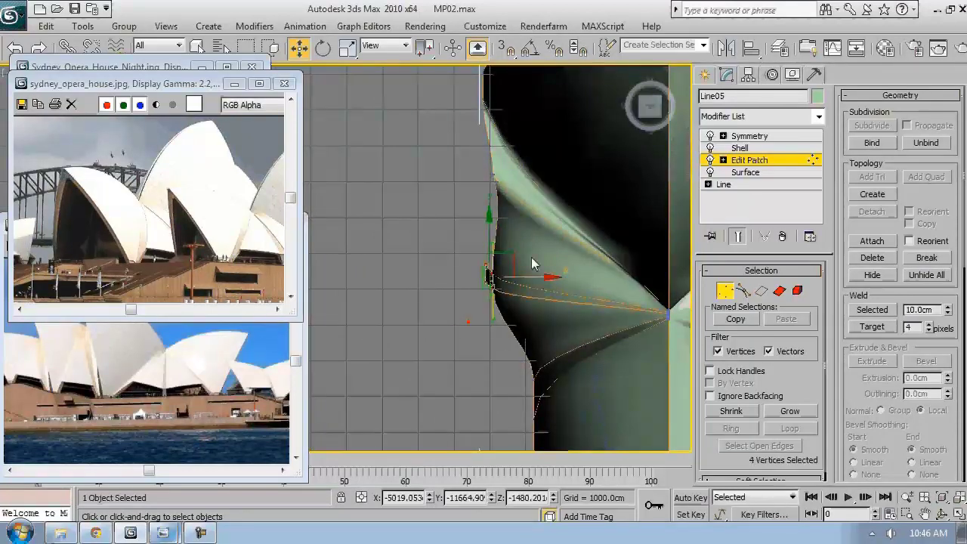
pyautogui.press('e')
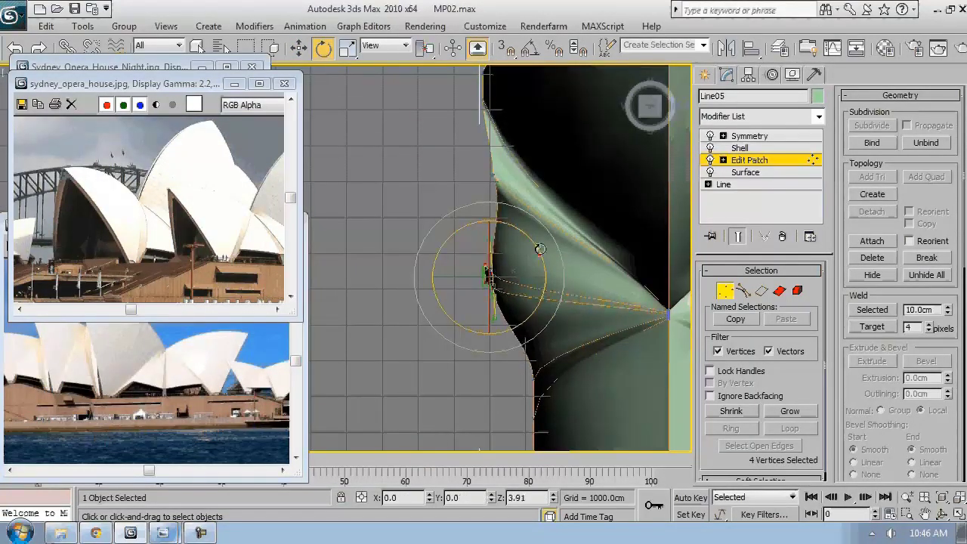
pyautogui.press('w')
pyautogui.click(560, 383)
pyautogui.press('F3')
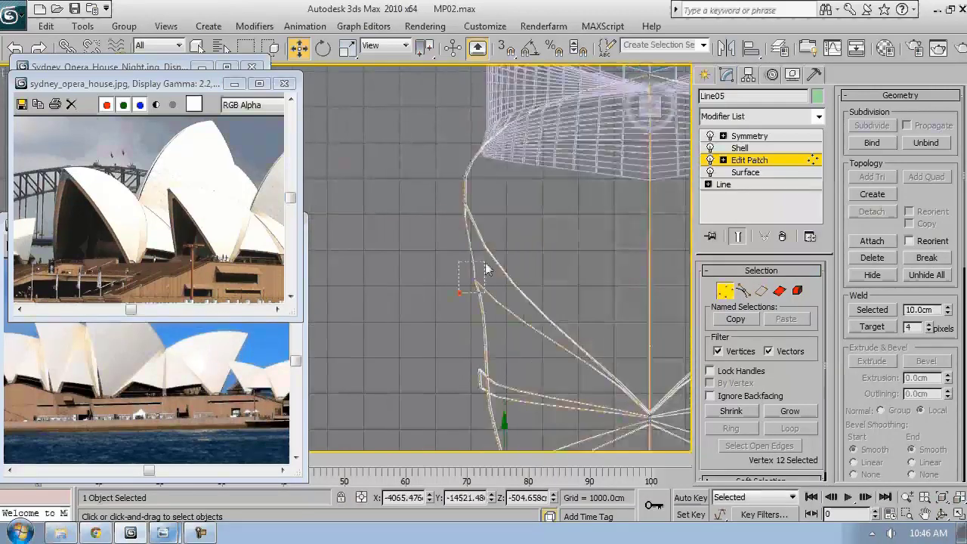
pyautogui.click(470, 280)
pyautogui.moveTo(514, 286); pyautogui.dragTo(510, 286)
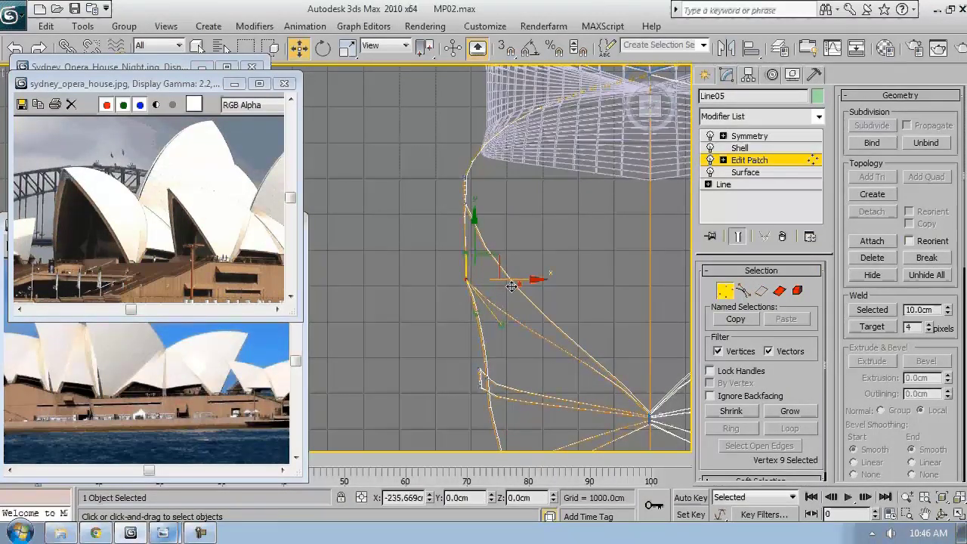
# - Move two lower-edge vertices up-left and pull two curve handles sideways to bend the shell
pyautogui.keyDown('alt'); pyautogui.moveTo(512, 286); pyautogui.dragTo(537, 280, button='middle'); pyautogui.keyUp('alt')
pyautogui.click(518, 290)
pyautogui.click(518, 289)
pyautogui.moveTo(508, 336); pyautogui.dragTo(508, 211, button='middle')
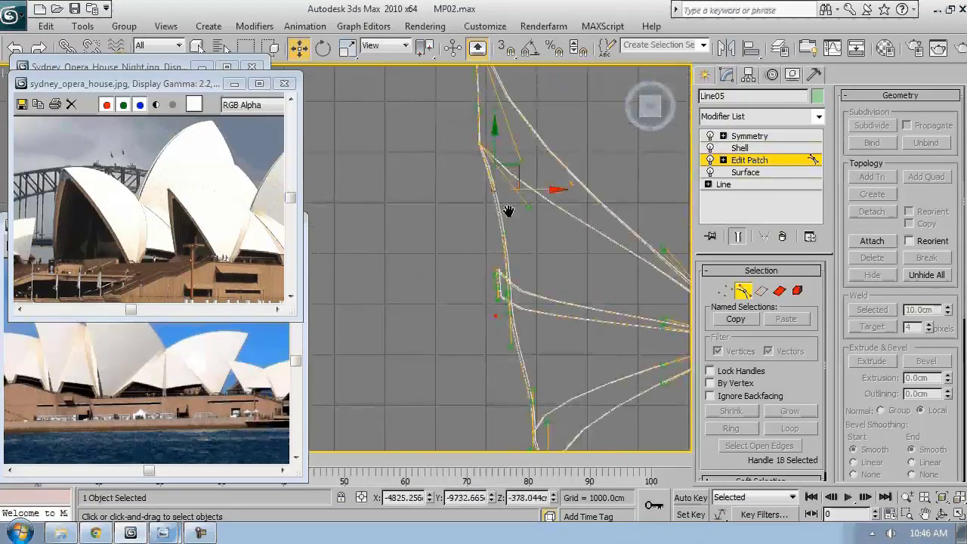
pyautogui.press('1')
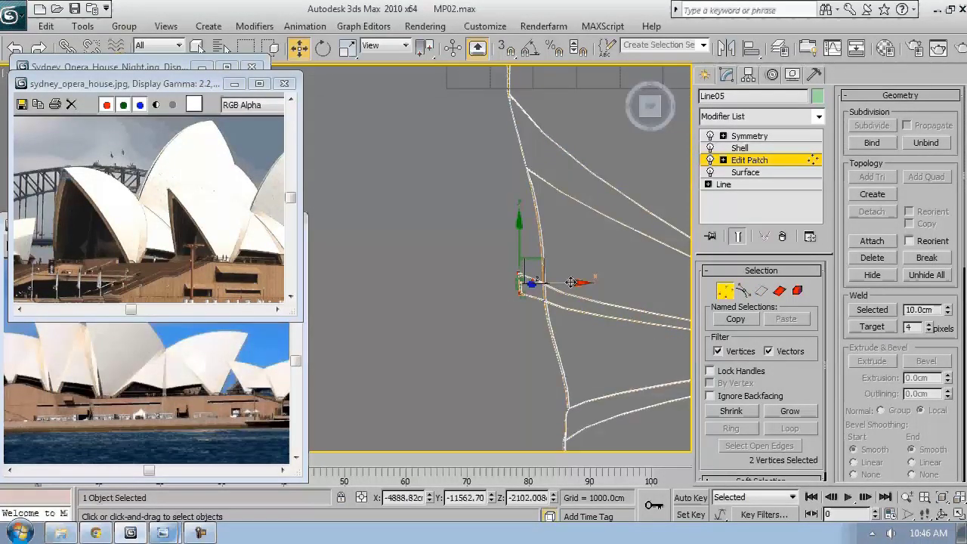
pyautogui.press('F3')
pyautogui.moveTo(568, 309)
pyautogui.keyDown('alt'); pyautogui.mouseDown(button='middle')
pyautogui.moveTo(558, 294)
pyautogui.moveTo(487, 315)
pyautogui.mouseUp(button='middle'); pyautogui.keyUp('alt')
pyautogui.moveTo(488, 315); pyautogui.dragTo(432, 317)
pyautogui.keyDown('alt'); pyautogui.moveTo(435, 314); pyautogui.dragTo(633, 276, button='middle'); pyautogui.keyUp('alt')
pyautogui.press('2')
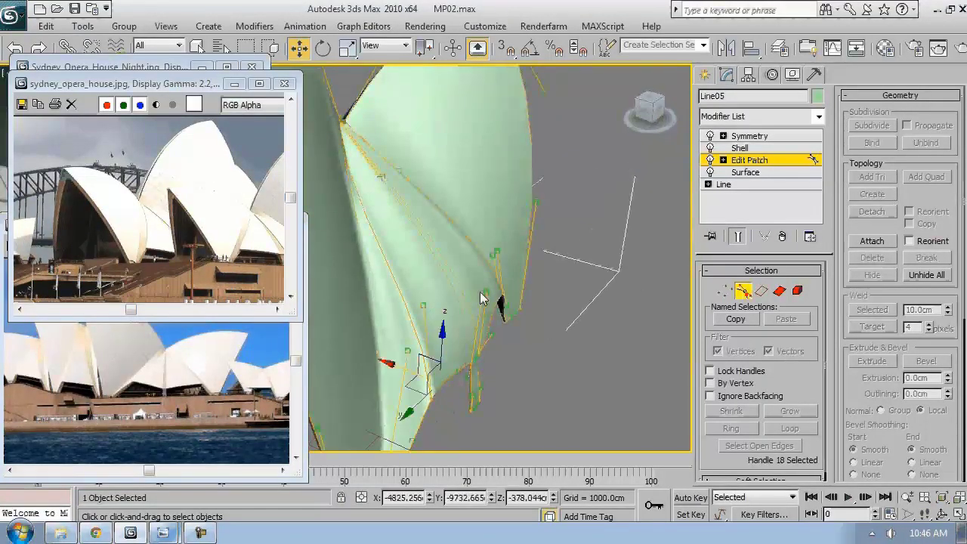
pyautogui.moveTo(569, 309)
pyautogui.keyDown('alt'); pyautogui.mouseDown(button='middle')
pyautogui.moveTo(521, 261)
pyautogui.moveTo(530, 189)
pyautogui.mouseUp(button='middle'); pyautogui.keyUp('alt')
pyautogui.moveTo(530, 186); pyautogui.dragTo(541, 187)
pyautogui.click(742, 291)
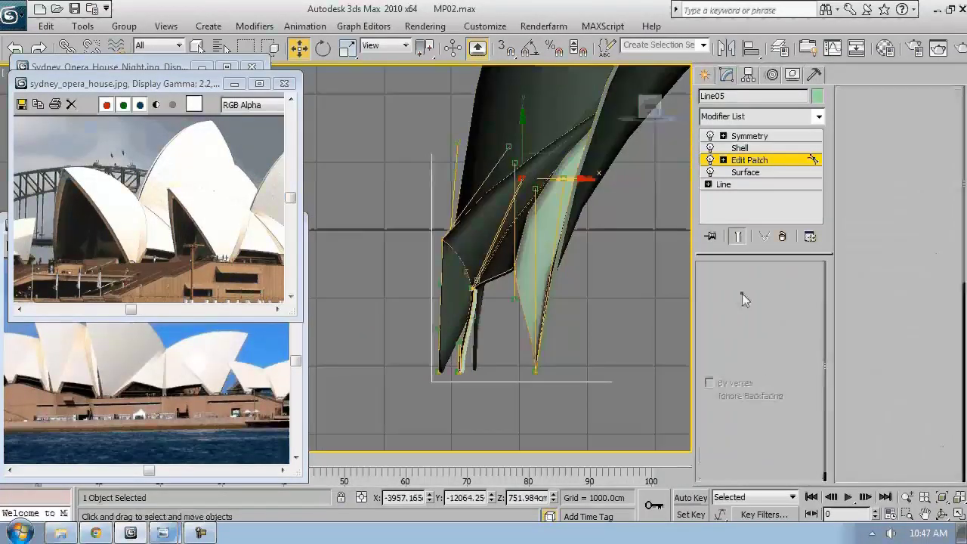
# - Isolate the shell, return to Edit Patch, and raise the selected base and top handles
pyautogui.hotkey('alt', 'q')
pyautogui.click(749, 136)
pyautogui.click(757, 160)
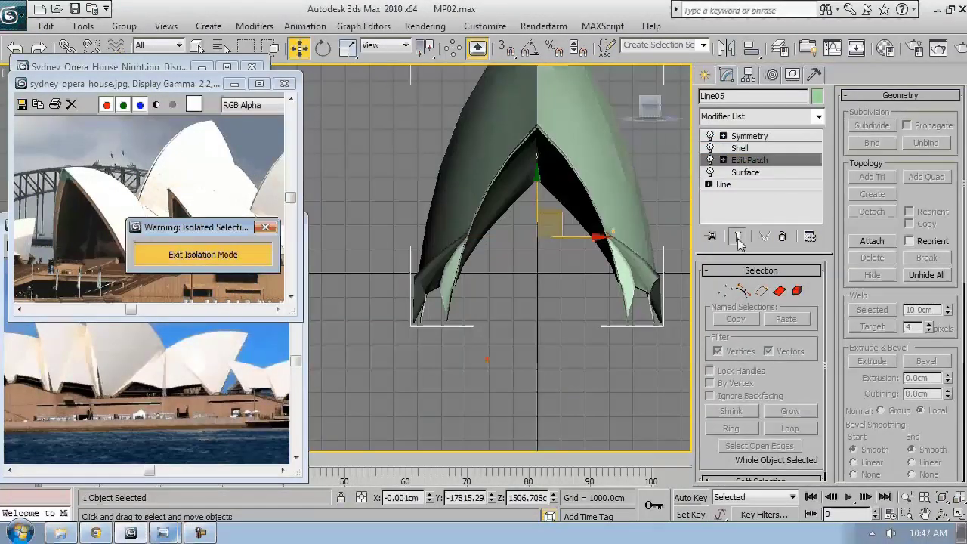
pyautogui.scroll(3, 556, 302)
pyautogui.click(743, 290)
pyautogui.moveTo(528, 265); pyautogui.dragTo(557, 351, button='middle')
pyautogui.press('F3')
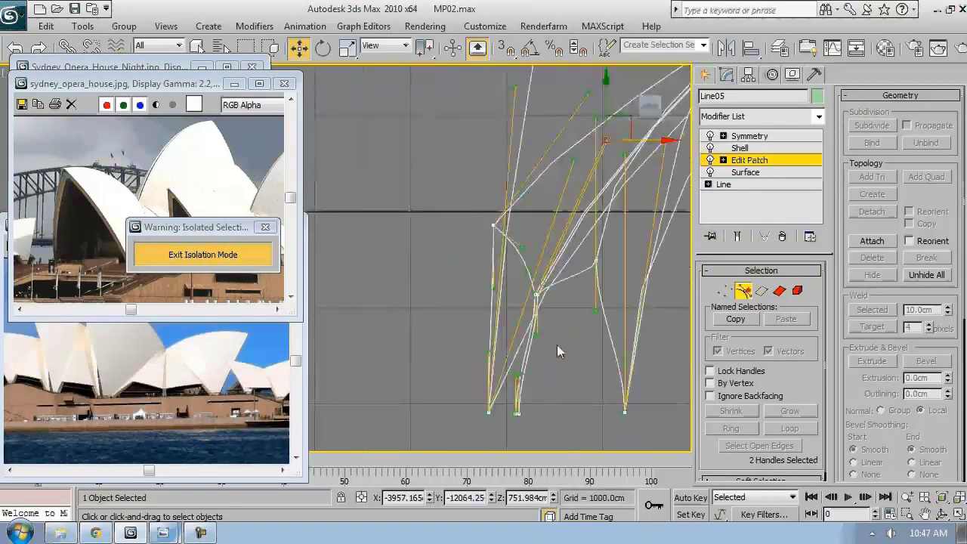
pyautogui.click(556, 346)
pyautogui.moveTo(633, 197); pyautogui.dragTo(597, 236, button='middle')
pyautogui.click(594, 158)
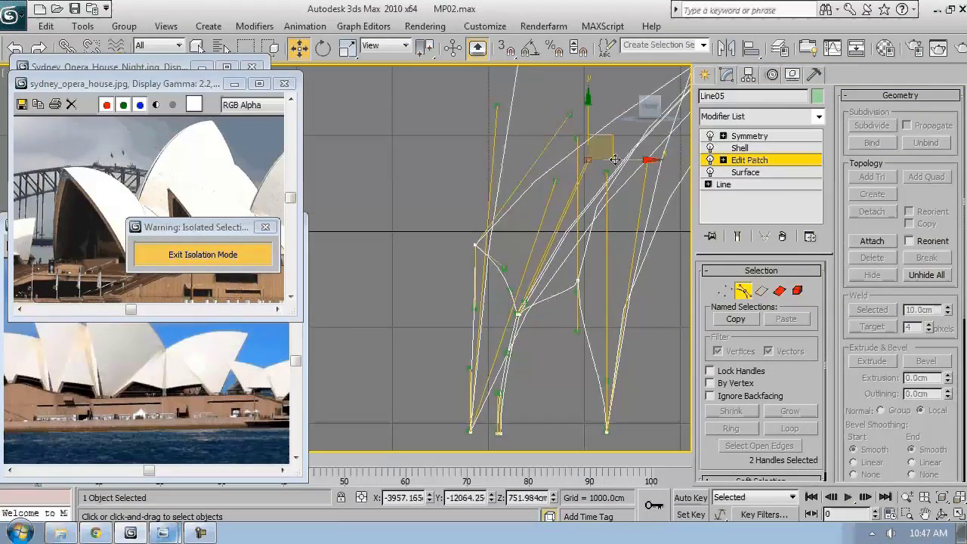
pyautogui.scroll(2, 594, 157)
pyautogui.click(518, 308)
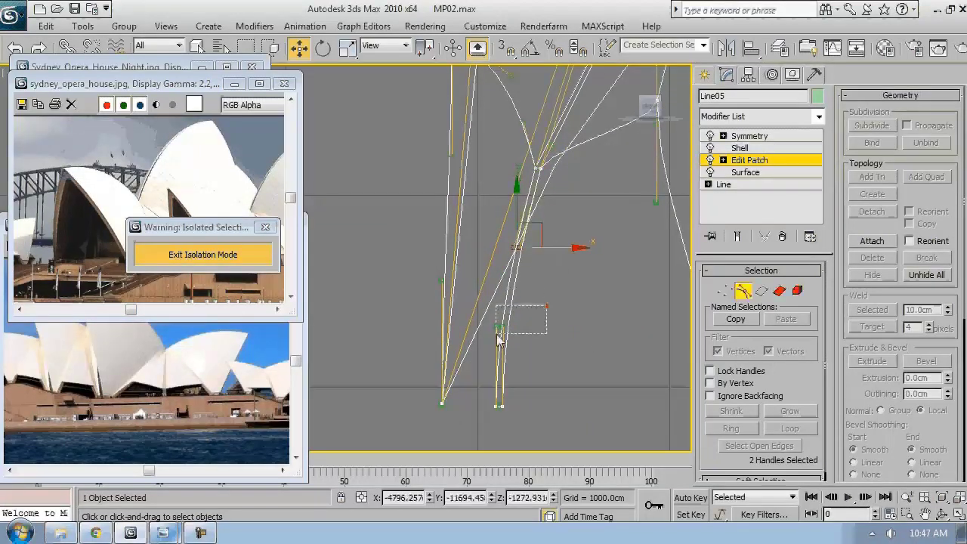
pyautogui.moveTo(555, 249)
pyautogui.keyDown('alt'); pyautogui.mouseDown(button='middle')
pyautogui.moveTo(546, 299)
pyautogui.moveTo(601, 270)
pyautogui.moveTo(538, 267)
pyautogui.moveTo(486, 183)
pyautogui.mouseUp(button='middle'); pyautogui.keyUp('alt')
pyautogui.moveTo(473, 180); pyautogui.dragTo(472, 165)
# - Pull several tangent handles to reshape the sail's lower curve
pyautogui.moveTo(513, 215)
pyautogui.keyDown('alt'); pyautogui.mouseDown(button='middle')
pyautogui.moveTo(495, 157)
pyautogui.moveTo(554, 260)
pyautogui.moveTo(615, 231)
pyautogui.moveTo(446, 204)
pyautogui.moveTo(445, 256)
pyautogui.mouseUp(button='middle'); pyautogui.keyUp('alt')
pyautogui.scroll(4, 446, 257)
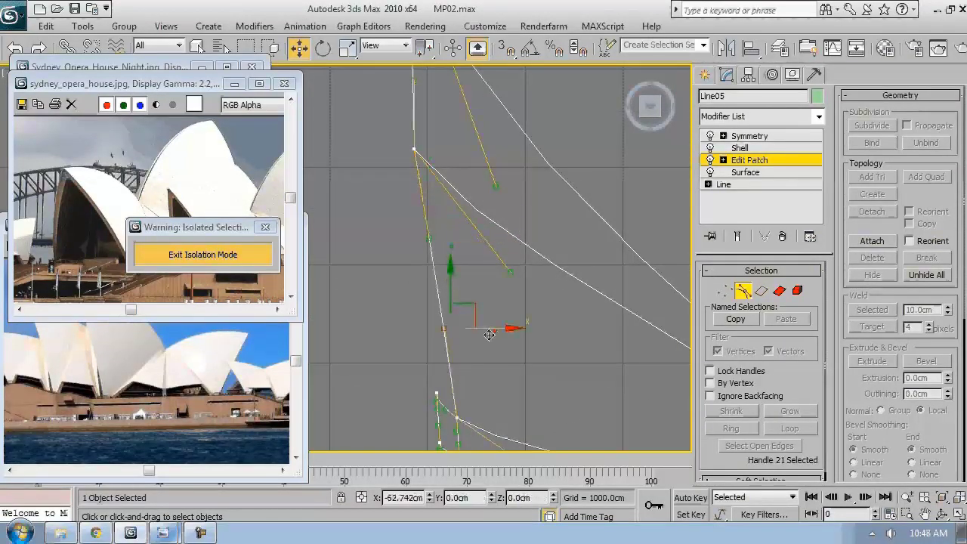
pyautogui.scroll(-3, 489, 334)
pyautogui.moveTo(208, 232); pyautogui.dragTo(413, 57)
pyautogui.moveTo(439, 230); pyautogui.dragTo(455, 272, button='middle')
pyautogui.moveTo(467, 204); pyautogui.dragTo(471, 235, button='middle')
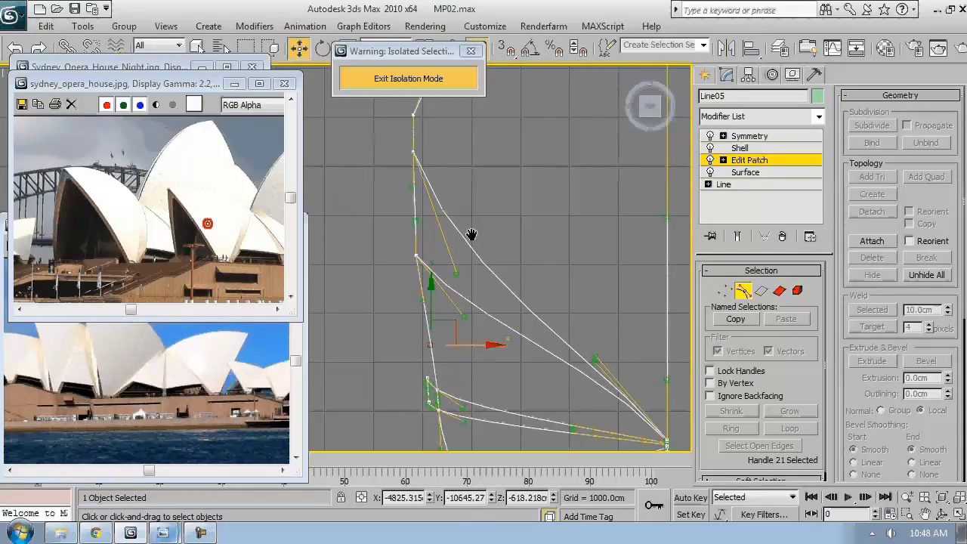
pyautogui.moveTo(444, 350); pyautogui.dragTo(473, 337)
pyautogui.scroll(4, 513, 310)
pyautogui.click(486, 355)
pyautogui.moveTo(565, 353); pyautogui.dragTo(540, 308, button='middle')
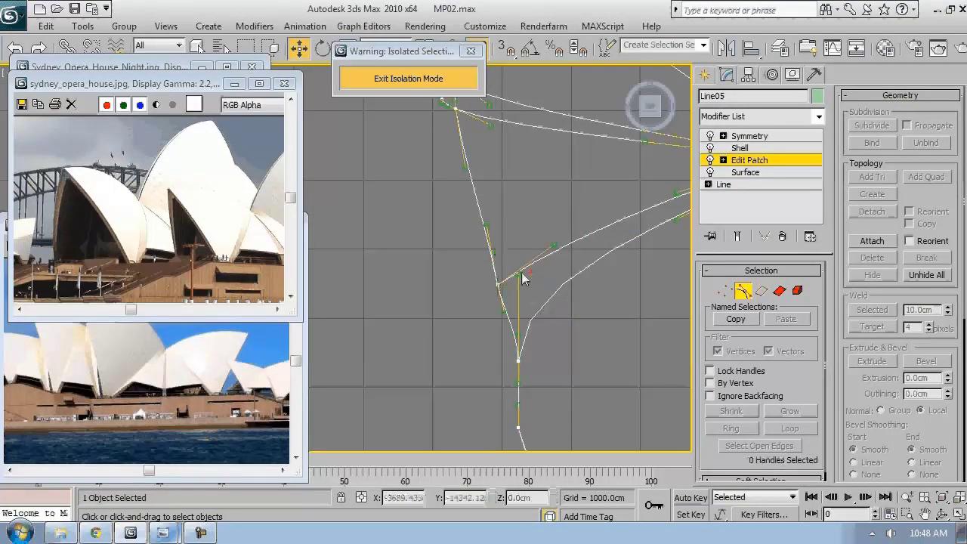
pyautogui.moveTo(525, 279); pyautogui.dragTo(594, 276)
# - Nudge a shell patch vertex sideways along X
pyautogui.click(518, 335)
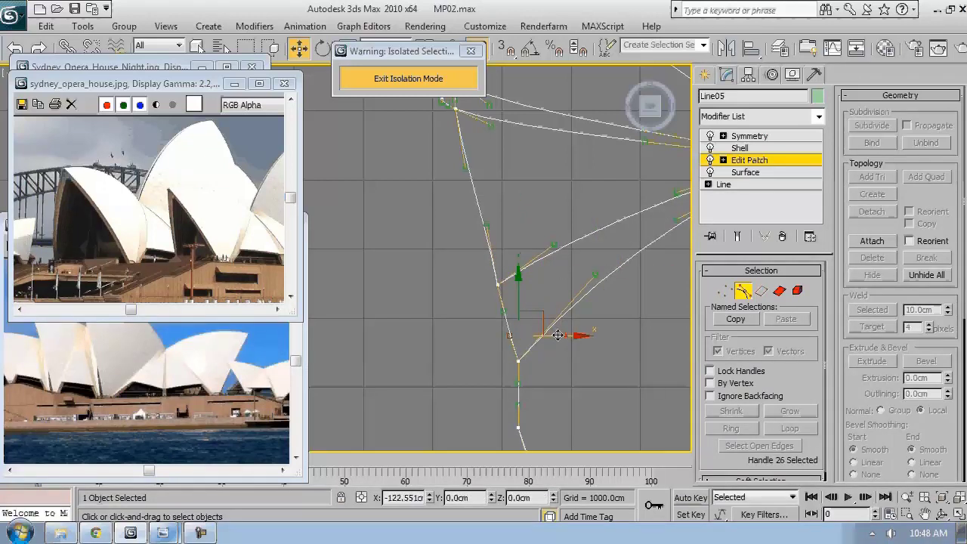
pyautogui.keyDown('alt'); pyautogui.moveTo(561, 335); pyautogui.dragTo(491, 317, button='middle'); pyautogui.keyUp('alt')
pyautogui.click(490, 311)
pyautogui.click(488, 318)
pyautogui.click(461, 235)
pyautogui.keyDown('alt'); pyautogui.moveTo(465, 236); pyautogui.dragTo(477, 257, button='middle'); pyautogui.keyUp('alt')
pyautogui.press('1')
pyautogui.click(460, 322)
pyautogui.moveTo(507, 322); pyautogui.dragTo(466, 310)
# - Select tangent handles on the shaded shell and check them in the Left view
pyautogui.scroll(2, 488, 321)
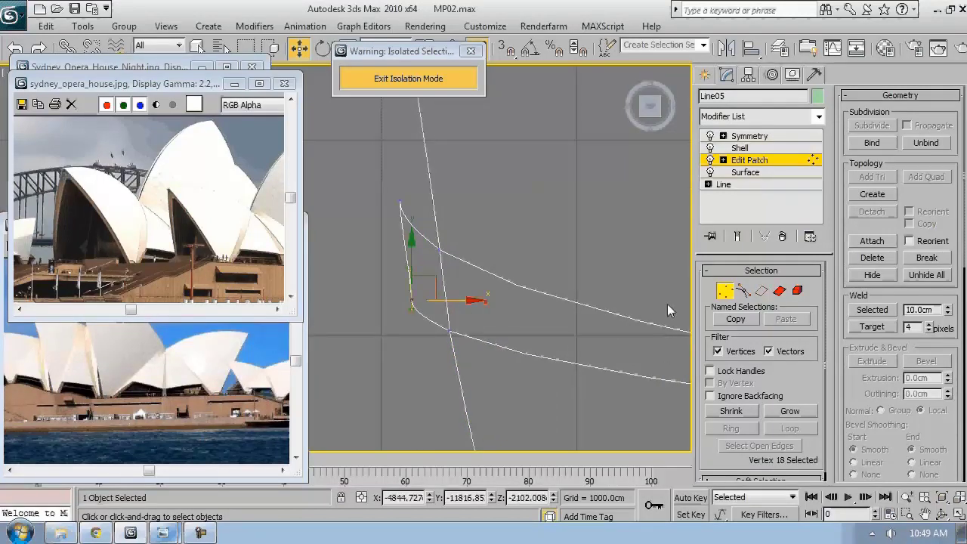
pyautogui.press('2')
pyautogui.scroll(2, 488, 318)
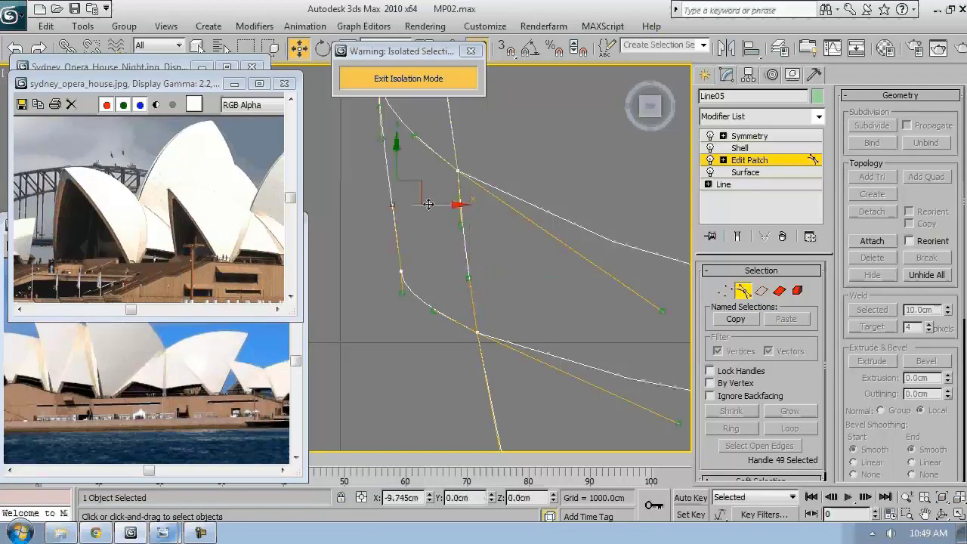
pyautogui.moveTo(465, 243)
pyautogui.keyDown('alt'); pyautogui.mouseDown(button='middle')
pyautogui.moveTo(518, 327)
pyautogui.moveTo(479, 317)
pyautogui.moveTo(543, 318)
pyautogui.moveTo(495, 363)
pyautogui.moveTo(369, 126)
pyautogui.moveTo(361, 227)
pyautogui.moveTo(550, 308)
pyautogui.mouseUp(button='middle'); pyautogui.keyUp('alt')
pyautogui.click(550, 308)
pyautogui.press('f')
pyautogui.press('l')
pyautogui.click(445, 301)
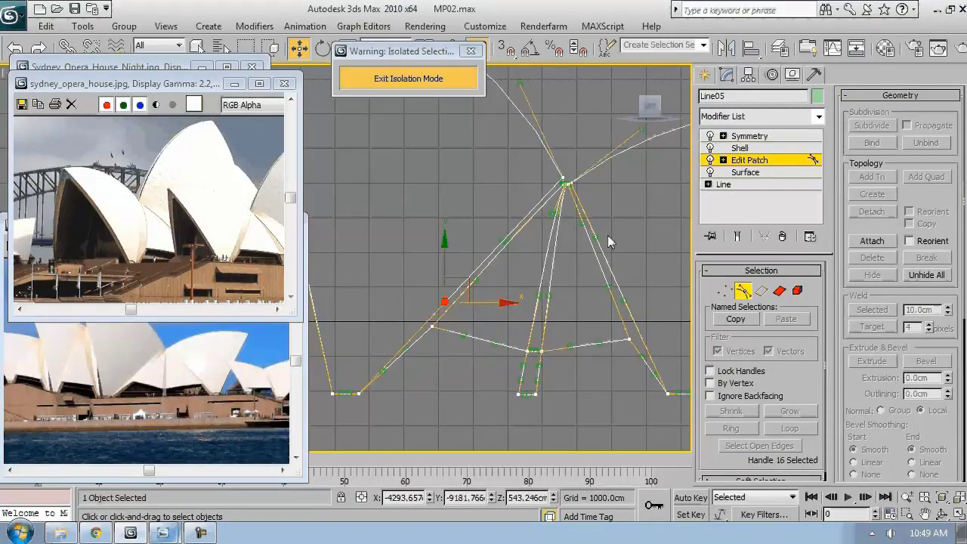
pyautogui.keyDown('alt'); pyautogui.moveTo(607, 235); pyautogui.dragTo(570, 361, button='middle'); pyautogui.keyUp('alt')
pyautogui.scroll(5, 531, 274)
pyautogui.keyDown('alt'); pyautogui.moveTo(532, 274); pyautogui.dragTo(528, 216, button='middle'); pyautogui.keyUp('alt')
pyautogui.click(725, 290)
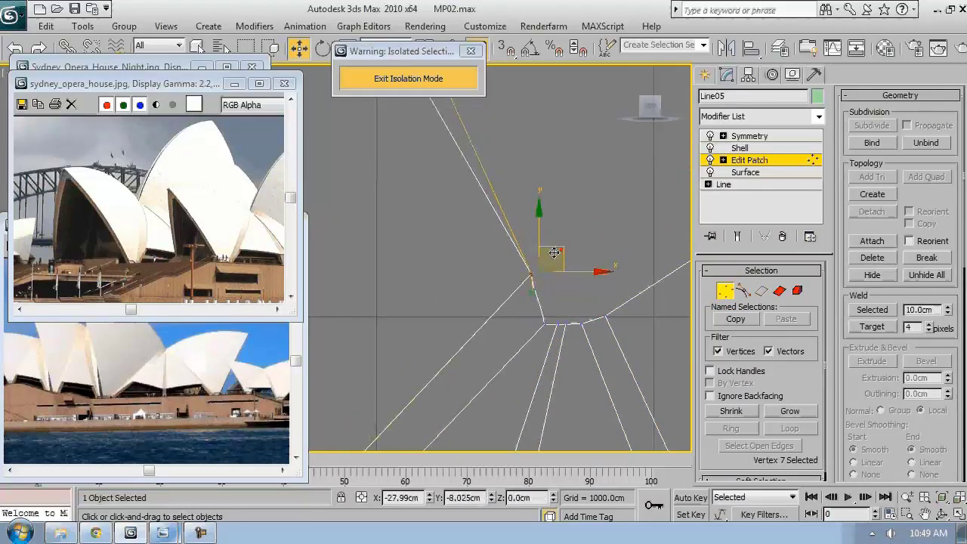
# - Pull the handle at a base vertex down-left to reshape the patch's foot
pyautogui.press('2')
pyautogui.keyDown('alt'); pyautogui.moveTo(555, 256); pyautogui.dragTo(551, 295, button='middle'); pyautogui.keyUp('alt')
pyautogui.scroll(5, 578, 283)
pyautogui.scroll(-5, 578, 283)
pyautogui.press('1')
pyautogui.click(577, 314)
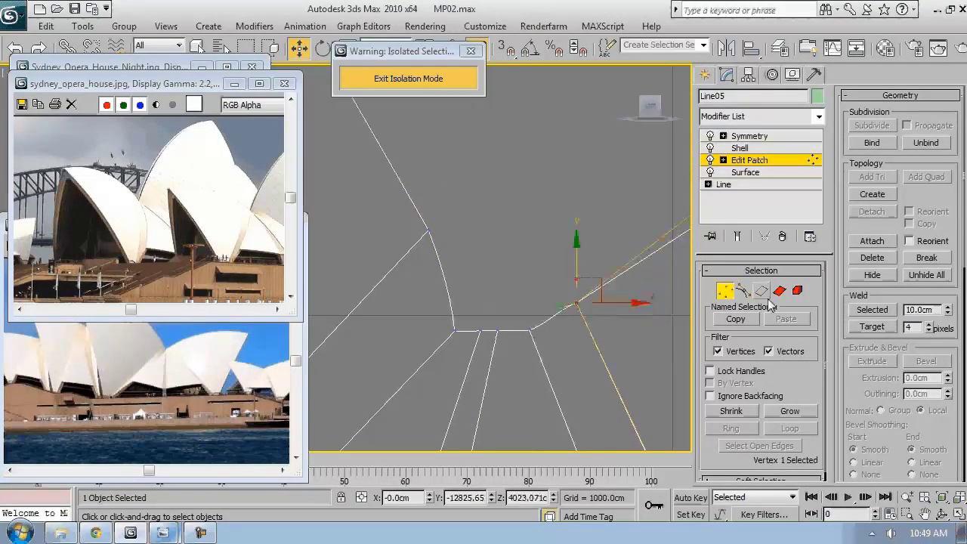
pyautogui.moveTo(576, 278); pyautogui.dragTo(461, 353, button='middle')
pyautogui.press('2')
pyautogui.click(456, 356)
pyautogui.moveTo(455, 357); pyautogui.dragTo(428, 368)
# - Inspect the shaded shell, then select tangent handles on the patch in wireframe
pyautogui.scroll(-5, 565, 298)
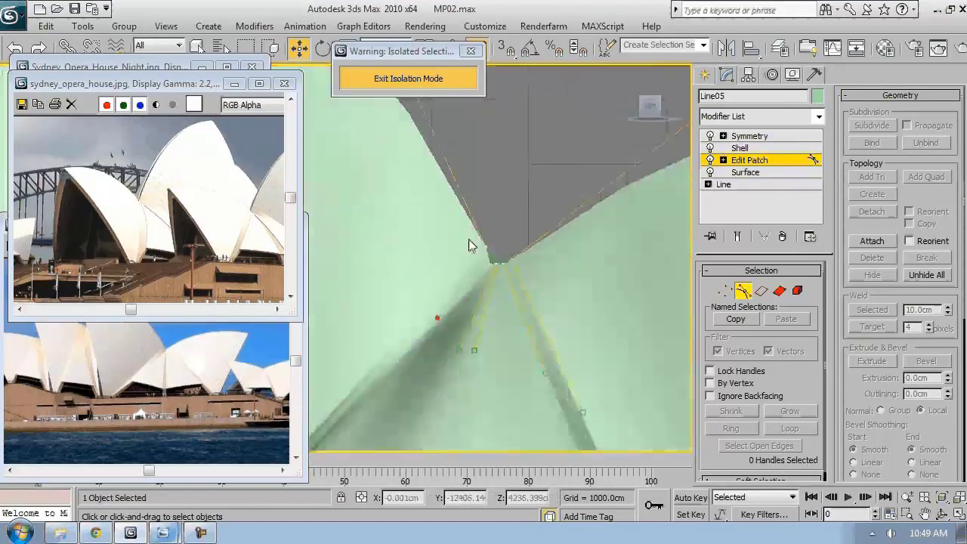
pyautogui.click(546, 289)
pyautogui.scroll(4, 544, 283)
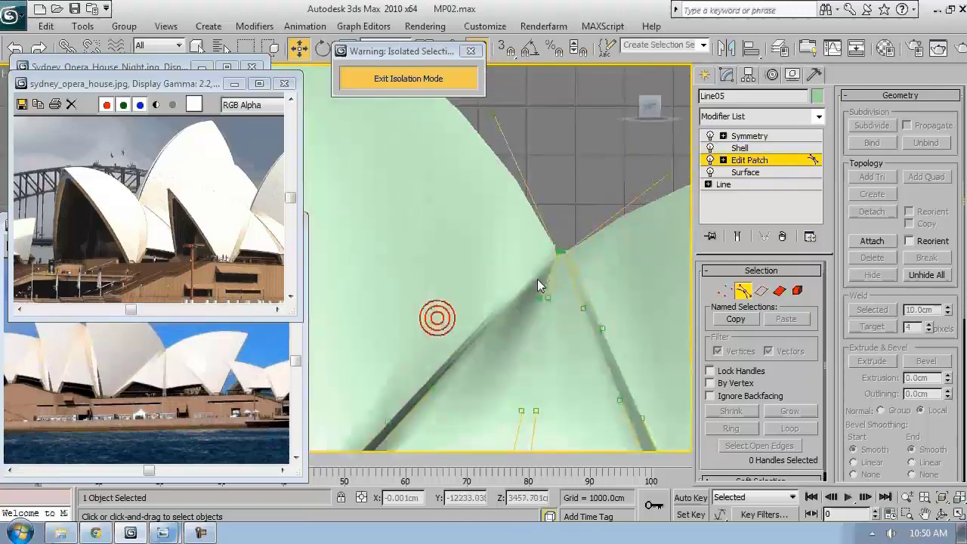
pyautogui.moveTo(537, 279)
pyautogui.mouseDown(button='middle')
pyautogui.moveTo(583, 218)
pyautogui.moveTo(509, 285)
pyautogui.moveTo(565, 276)
pyautogui.moveTo(423, 276)
pyautogui.moveTo(389, 304)
pyautogui.moveTo(533, 281)
pyautogui.moveTo(564, 260)
pyautogui.moveTo(393, 279)
pyautogui.moveTo(520, 248)
pyautogui.moveTo(429, 233)
pyautogui.moveTo(521, 360)
pyautogui.moveTo(436, 352)
pyautogui.moveTo(421, 335)
pyautogui.moveTo(520, 277)
pyautogui.moveTo(561, 298)
pyautogui.moveTo(542, 244)
pyautogui.moveTo(548, 264)
pyautogui.moveTo(539, 269)
pyautogui.moveTo(592, 261)
pyautogui.moveTo(595, 296)
pyautogui.moveTo(500, 243)
pyautogui.moveTo(450, 284)
pyautogui.moveTo(379, 241)
pyautogui.moveTo(445, 211)
pyautogui.mouseUp(button='middle')
pyautogui.moveTo(476, 182)
pyautogui.keyDown('alt'); pyautogui.mouseDown(button='middle')
pyautogui.moveTo(389, 252)
pyautogui.moveTo(381, 240)
pyautogui.moveTo(499, 240)
pyautogui.moveTo(408, 233)
pyautogui.moveTo(415, 264)
pyautogui.moveTo(499, 280)
pyautogui.moveTo(580, 254)
pyautogui.moveTo(483, 278)
pyautogui.mouseUp(button='middle'); pyautogui.keyUp('alt')
pyautogui.press('F3')
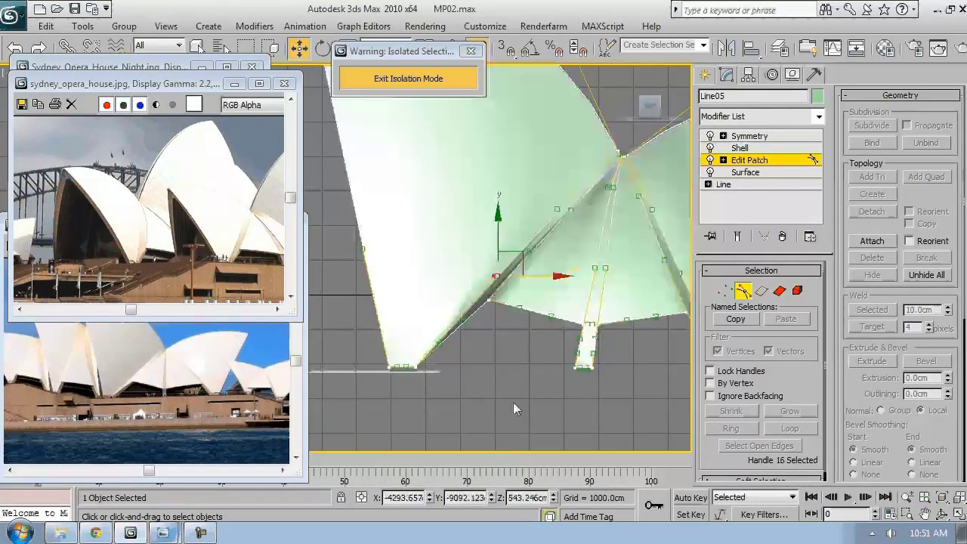
pyautogui.scroll(5, 514, 218)
pyautogui.click(386, 349)
pyautogui.scroll(-5, 484, 233)
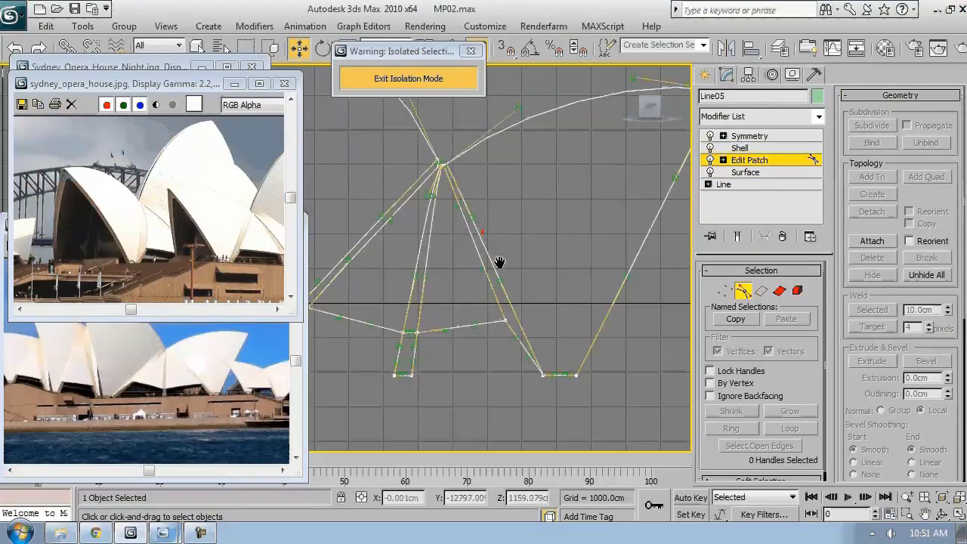
pyautogui.moveTo(525, 254)
pyautogui.keyDown('alt'); pyautogui.mouseDown(button='middle')
pyautogui.moveTo(552, 271)
pyautogui.moveTo(459, 371)
pyautogui.moveTo(460, 268)
pyautogui.moveTo(519, 218)
pyautogui.moveTo(516, 154)
pyautogui.moveTo(495, 124)
pyautogui.moveTo(516, 394)
pyautogui.mouseUp(button='middle'); pyautogui.keyUp('alt')
pyautogui.click(518, 218)
# - In the Left view, push Vertex 9 outward along X and select its neighbouring handles
pyautogui.press('l')
pyautogui.press('1')
pyautogui.click(552, 240)
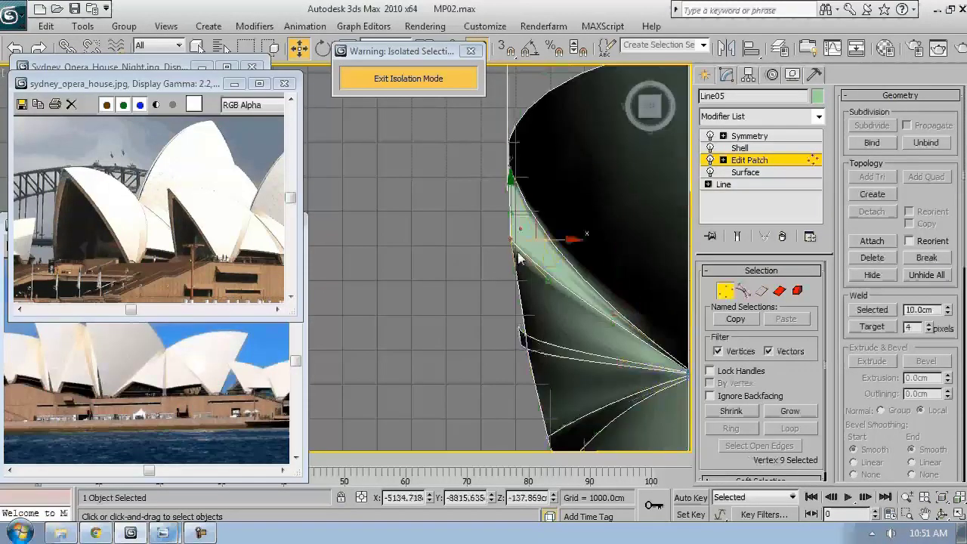
pyautogui.moveTo(552, 240); pyautogui.dragTo(555, 240)
pyautogui.click(742, 291)
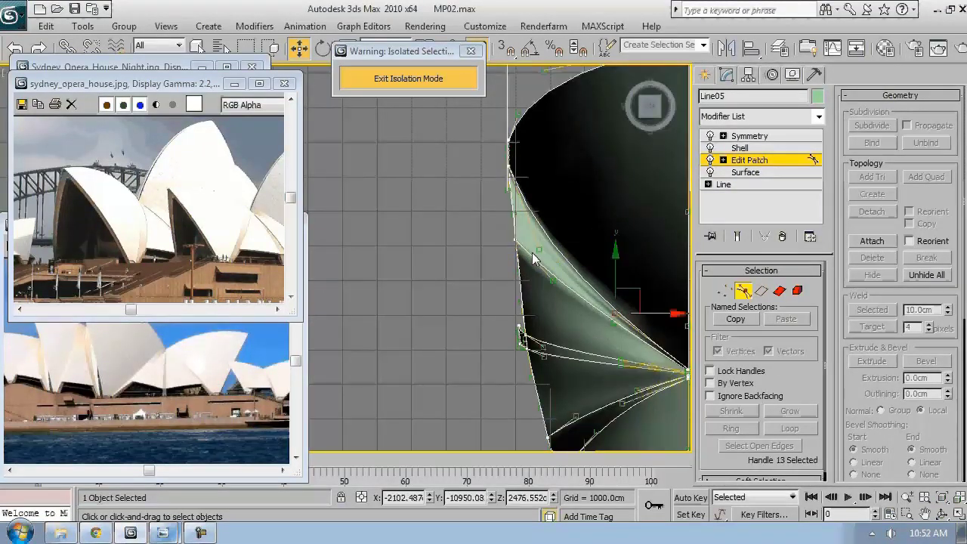
pyautogui.scroll(5, 514, 291)
pyautogui.click(514, 291)
pyautogui.click(518, 146)
pyautogui.scroll(-3, 522, 147)
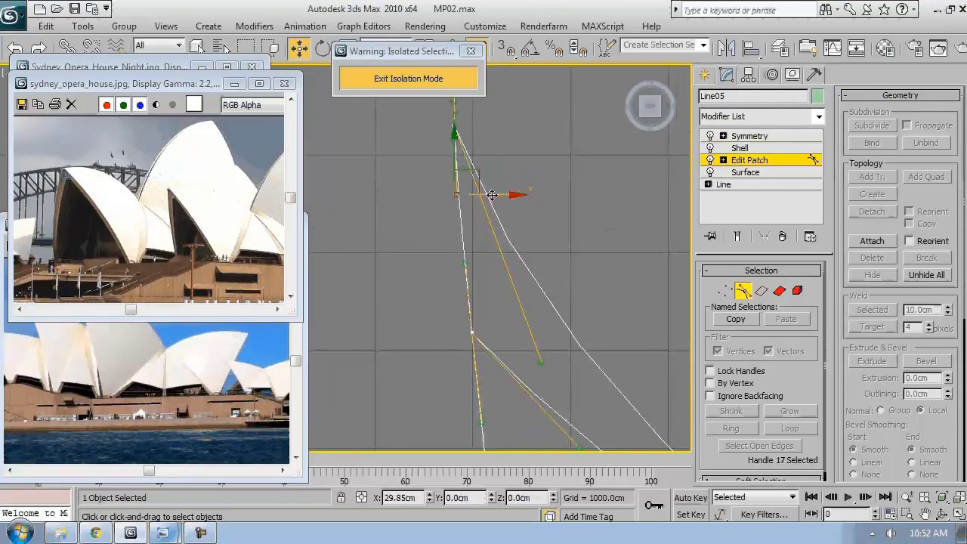
pyautogui.click(433, 273)
pyautogui.keyDown('alt'); pyautogui.moveTo(518, 199); pyautogui.dragTo(593, 247, button='middle'); pyautogui.keyUp('alt')
pyautogui.click(512, 257)
# - Add an Edit Poly modifier above Edit Patch on Line05
pyautogui.click(742, 290)
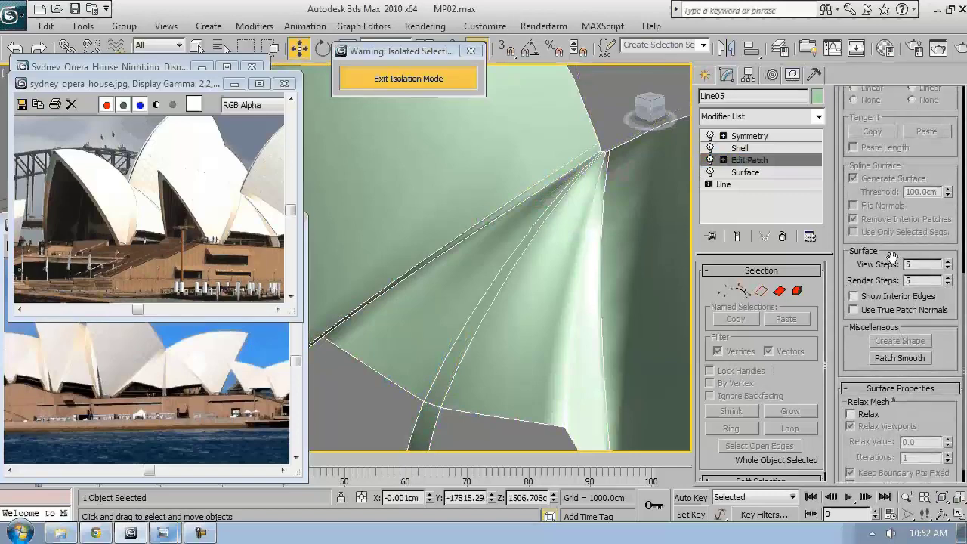
pyautogui.scroll(-5, 557, 259)
pyautogui.click(234, 83)
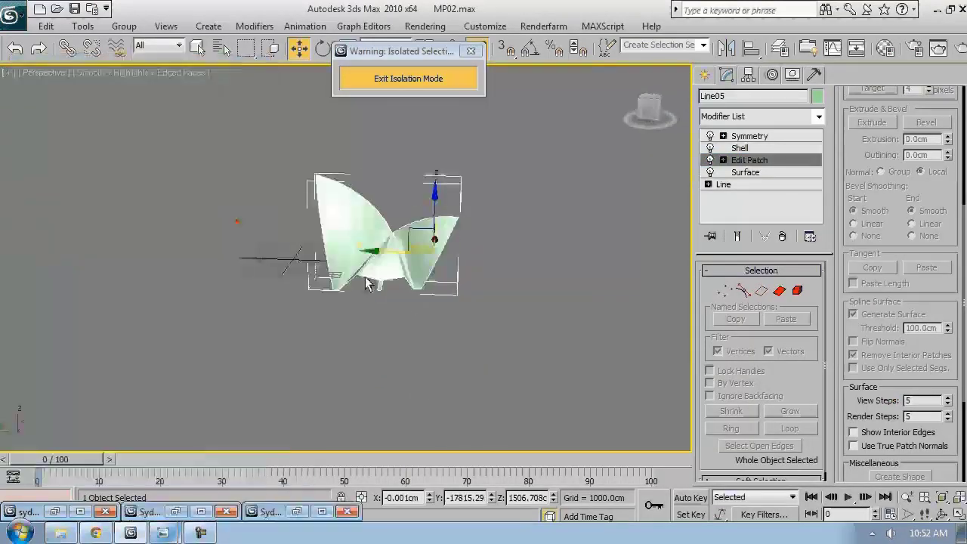
pyautogui.keyDown('alt'); pyautogui.moveTo(365, 276); pyautogui.dragTo(406, 405, button='middle'); pyautogui.keyUp('alt')
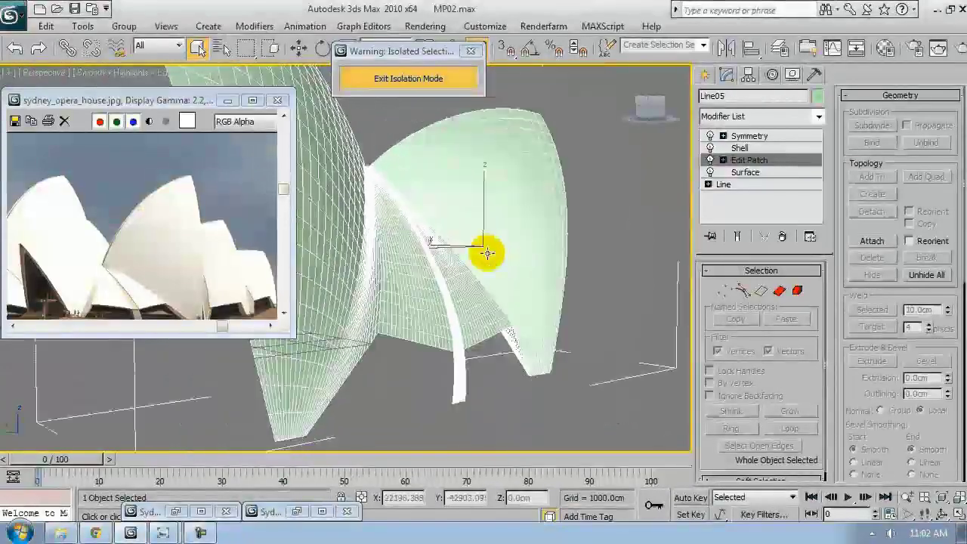
pyautogui.keyDown('alt'); pyautogui.moveTo(487, 253); pyautogui.dragTo(371, 209, button='middle'); pyautogui.keyUp('alt')
pyautogui.click(227, 100)
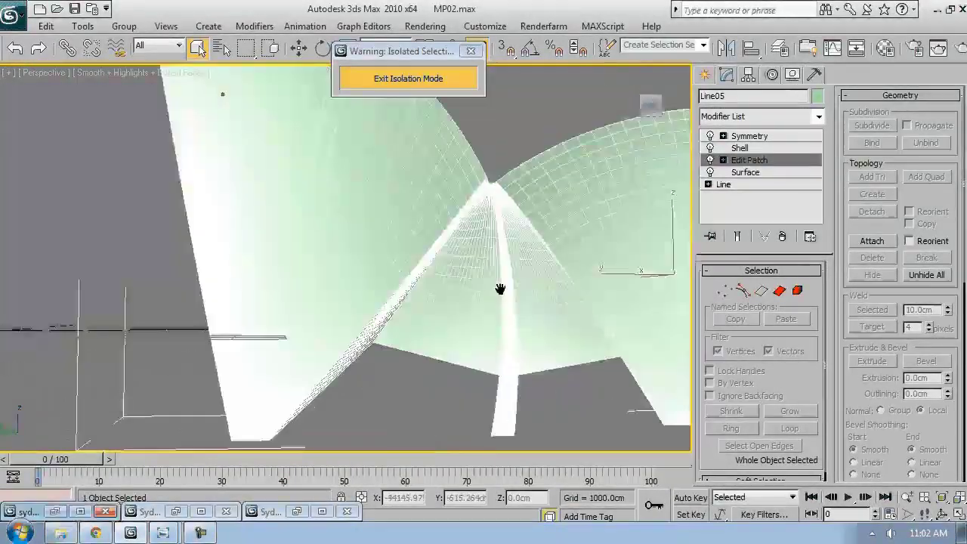
pyautogui.keyDown('alt'); pyautogui.moveTo(501, 287); pyautogui.dragTo(453, 227, button='middle'); pyautogui.keyUp('alt')
pyautogui.click(818, 117)
pyautogui.scroll(-10, 754, 174)
pyautogui.click(754, 168)
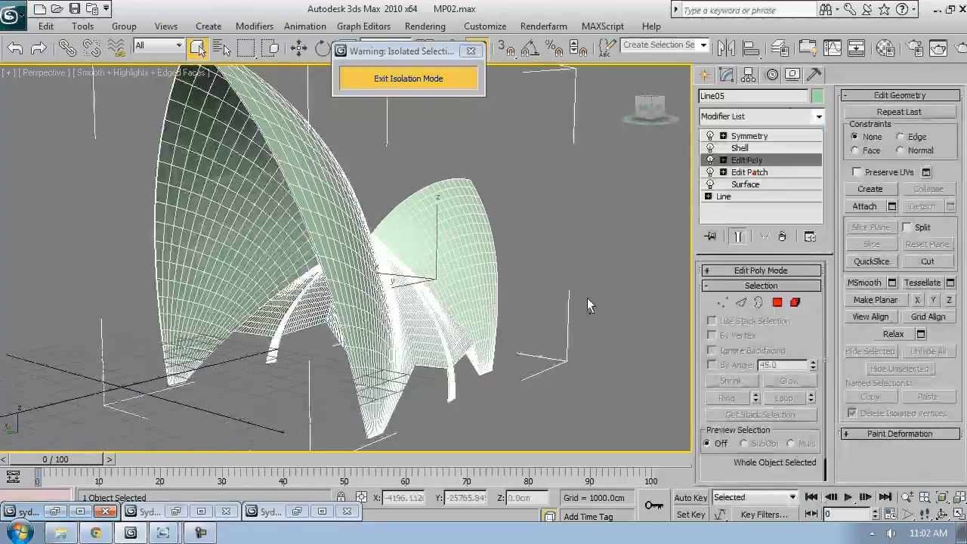
# - At Edge level, select crowded edge rings and loops on the shell with Ring and Loop, and remove them
pyautogui.keyDown('alt'); pyautogui.moveTo(587, 297); pyautogui.dragTo(491, 231, button='middle'); pyautogui.keyUp('alt')
pyautogui.press('2')
pyautogui.scroll(10, 369, 274)
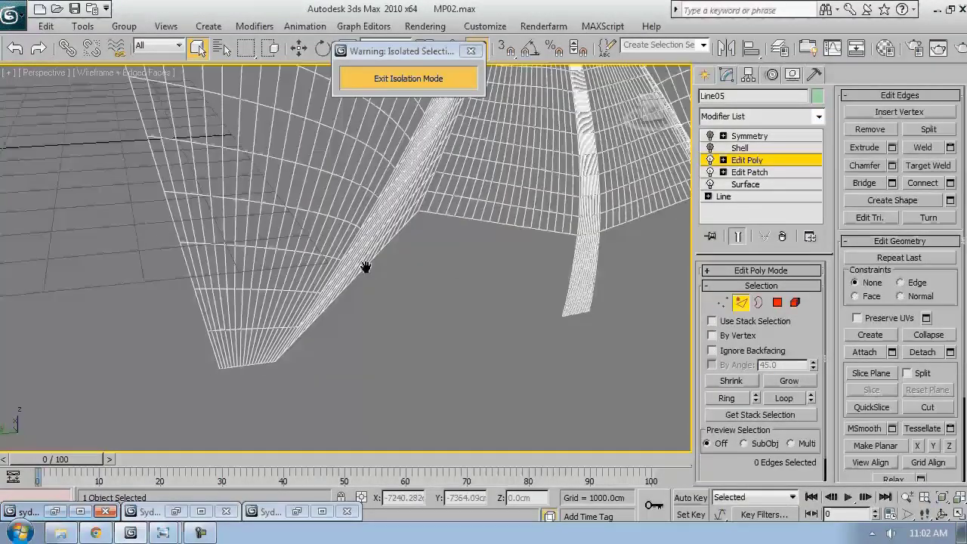
pyautogui.click(756, 395)
pyautogui.click(756, 396)
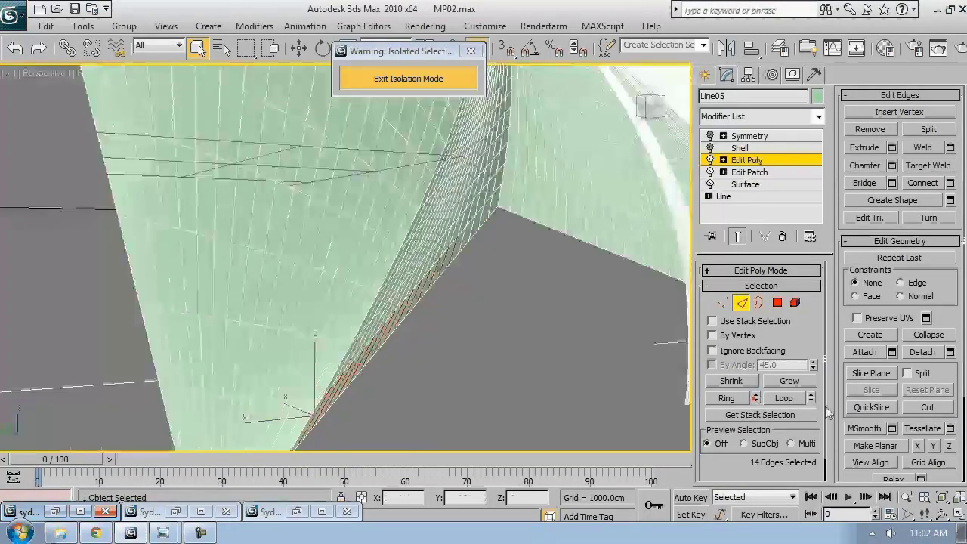
pyautogui.click(784, 398)
pyautogui.scroll(-5, 377, 219)
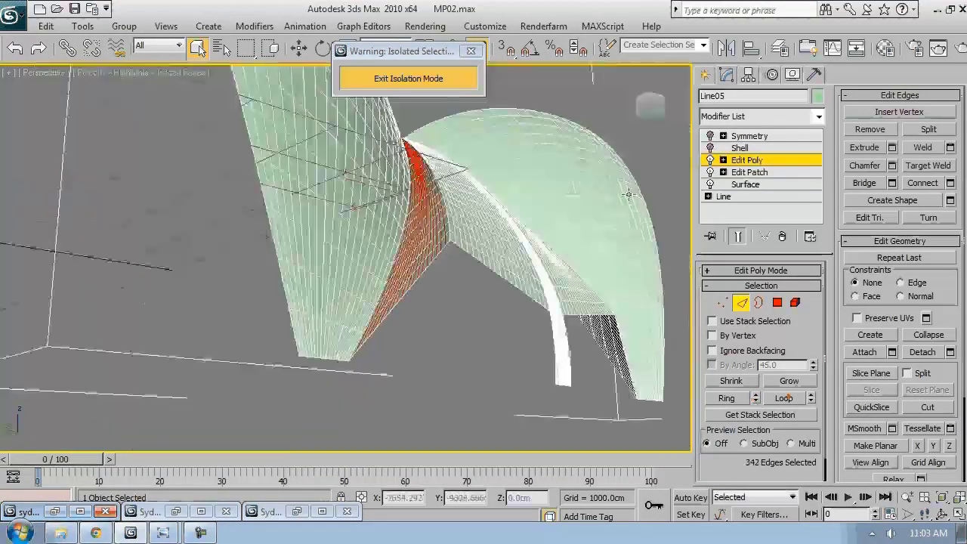
pyautogui.scroll(6, 380, 218)
pyautogui.click(380, 218)
pyautogui.click(217, 253)
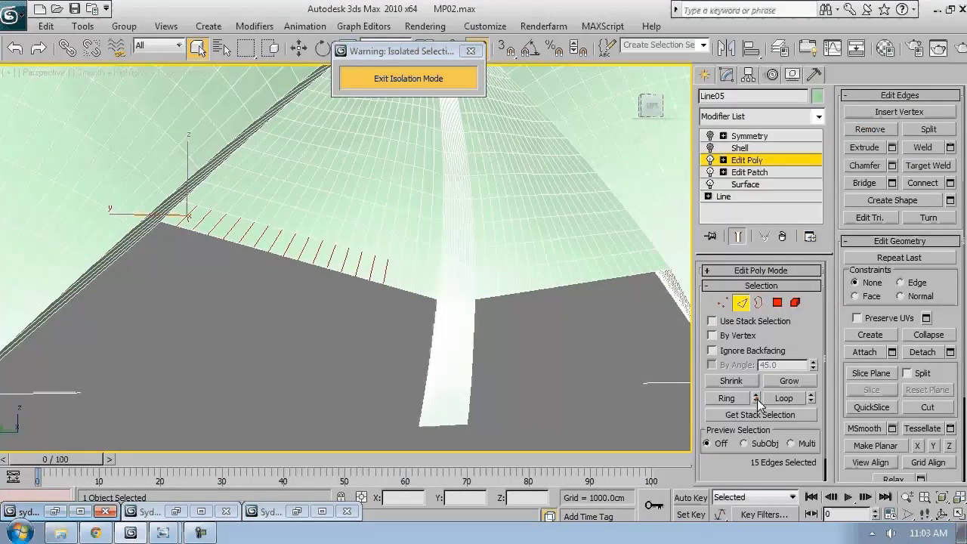
pyautogui.click(783, 398)
pyautogui.click(870, 129)
# - Remove further edge loops along the arch and on its underside
pyautogui.scroll(3, 494, 272)
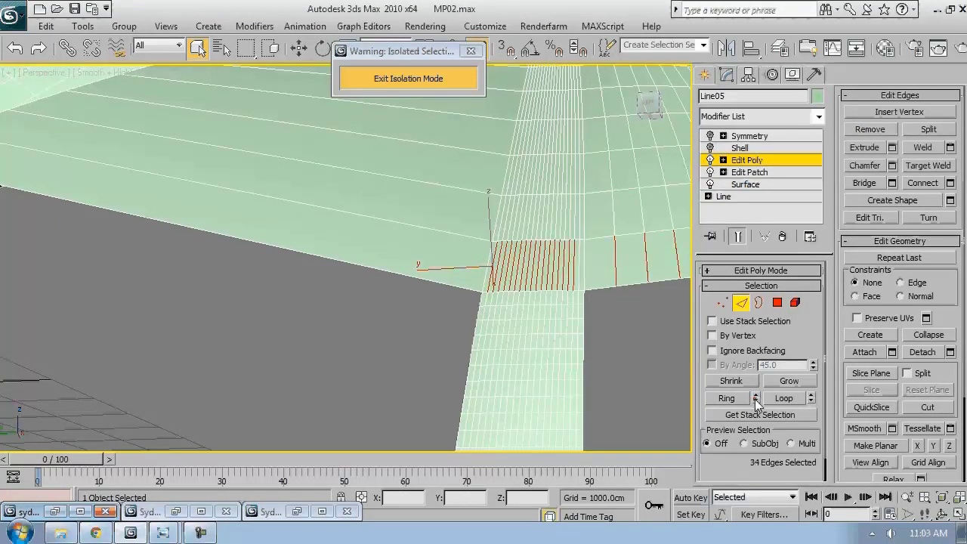
pyautogui.press('z')
pyautogui.click(783, 398)
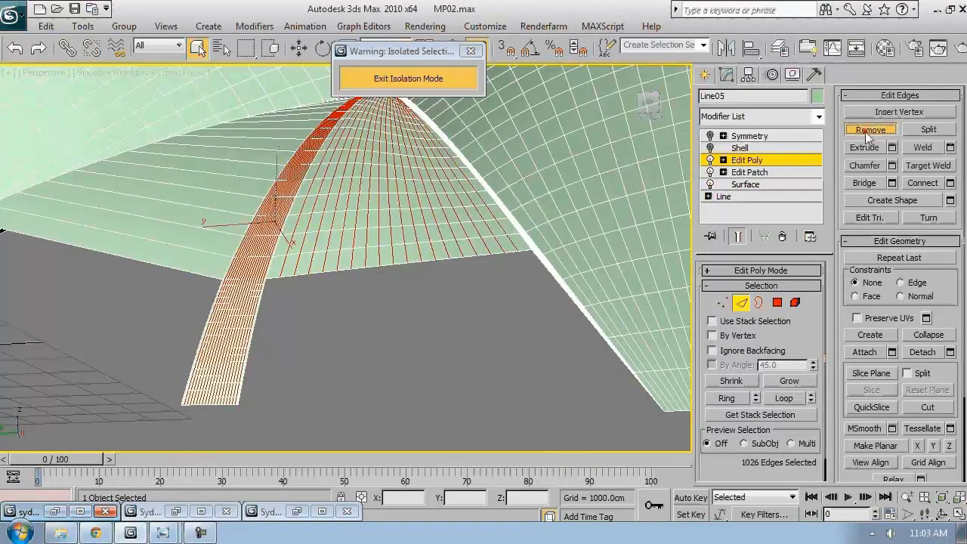
pyautogui.click(869, 130)
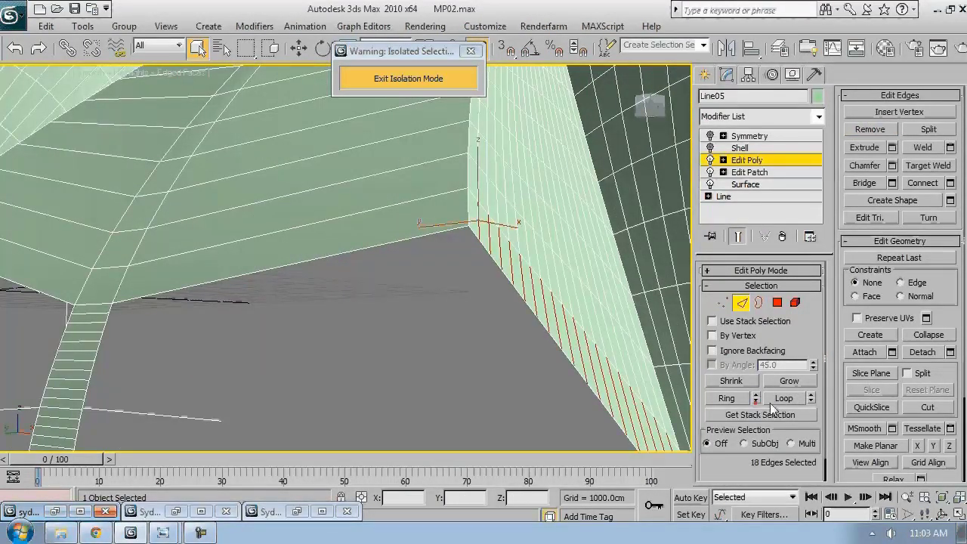
pyautogui.click(443, 270)
pyautogui.keyDown('alt'); pyautogui.moveTo(443, 270); pyautogui.dragTo(414, 321, button='middle'); pyautogui.keyUp('alt')
pyautogui.press('F3')
pyautogui.click(377, 230)
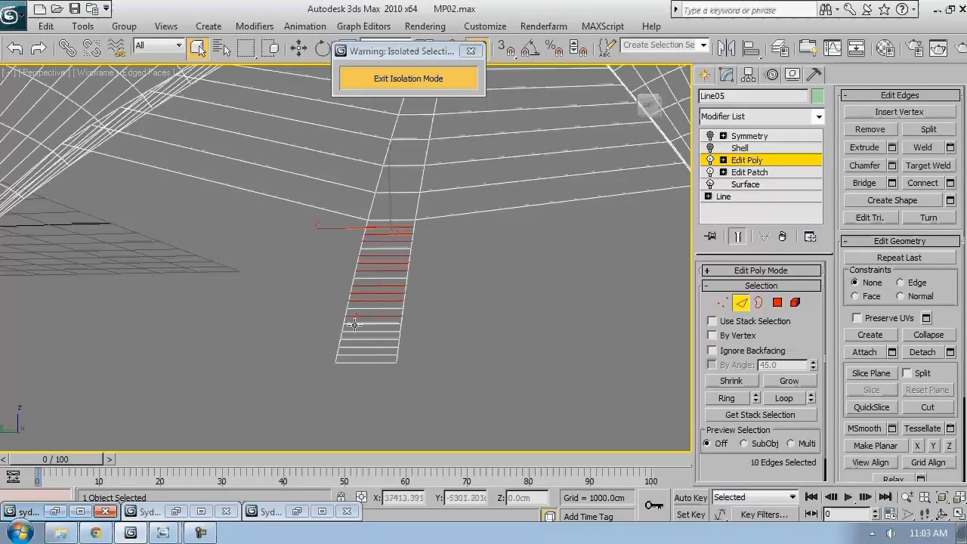
pyautogui.click(869, 126)
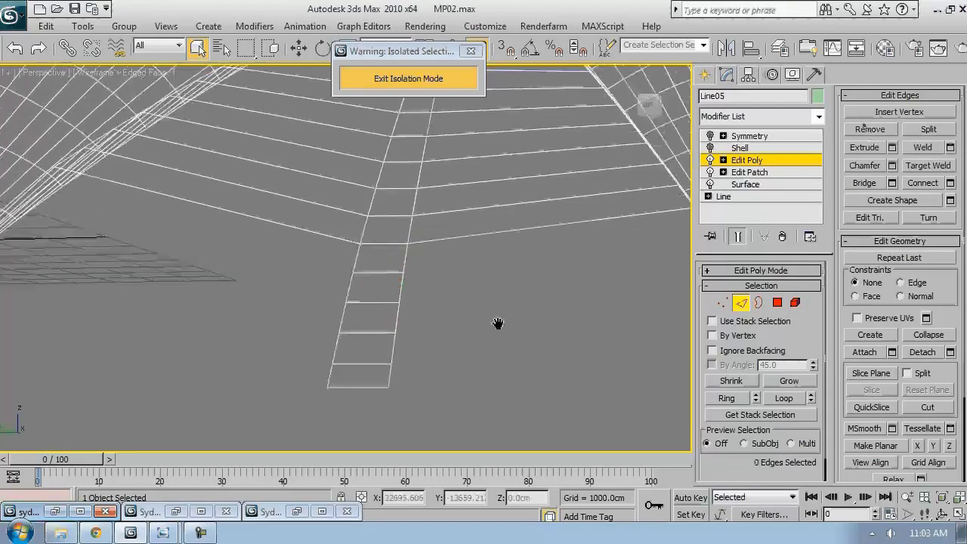
pyautogui.press('F3')
pyautogui.moveTo(500, 324)
pyautogui.keyDown('alt'); pyautogui.mouseDown(button='middle')
pyautogui.moveTo(509, 173)
pyautogui.moveTo(342, 207)
pyautogui.moveTo(302, 237)
pyautogui.moveTo(471, 252)
pyautogui.moveTo(377, 259)
pyautogui.moveTo(415, 257)
pyautogui.moveTo(318, 240)
pyautogui.moveTo(294, 280)
pyautogui.moveTo(401, 244)
pyautogui.moveTo(327, 243)
pyautogui.moveTo(410, 267)
pyautogui.mouseUp(button='middle'); pyautogui.keyUp('alt')
# - Show a wireframe Left view and set up vertex editing with the Move tool
pyautogui.press('F4')
pyautogui.press('F3')
pyautogui.click(47, 72)
pyautogui.click(75, 228)
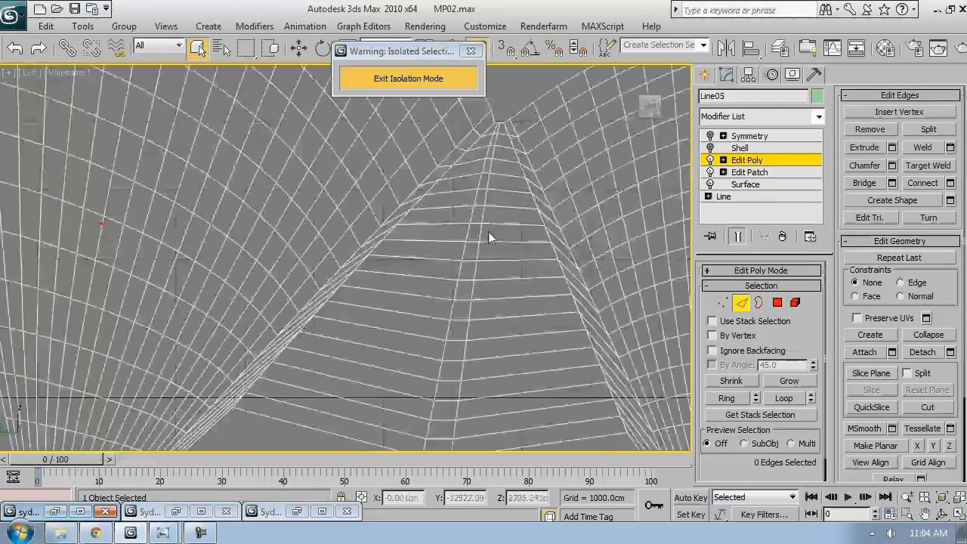
pyautogui.scroll(5, 488, 231)
pyautogui.press('1')
pyautogui.press('w')
pyautogui.scroll(-2, 438, 242)
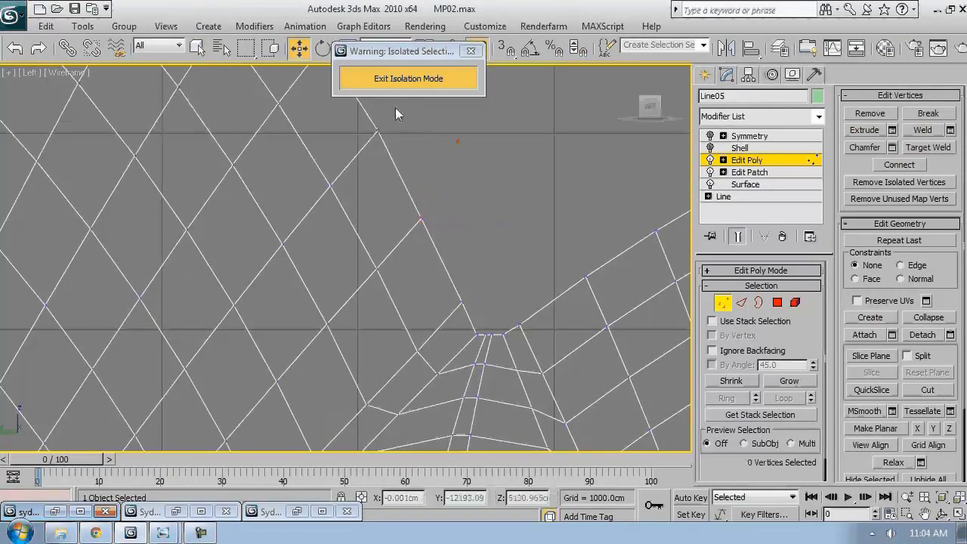
pyautogui.scroll(3, 445, 242)
# - Marquee-select vertices near the shell junction and move them down in the Left view
pyautogui.click(412, 266)
pyautogui.scroll(-5, 453, 227)
pyautogui.click(480, 170)
pyautogui.scroll(5, 468, 196)
pyautogui.scroll(-8, 427, 299)
pyautogui.scroll(10, 443, 317)
pyautogui.moveTo(416, 183); pyautogui.dragTo(445, 204)
pyautogui.moveTo(433, 150); pyautogui.dragTo(431, 195)
pyautogui.moveTo(432, 261); pyautogui.dragTo(358, 311)
# - Select the vertices where the shells meet and inspect them in the Perspective view
pyautogui.moveTo(405, 249); pyautogui.dragTo(405, 270)
pyautogui.click(399, 192)
pyautogui.moveTo(501, 347); pyautogui.dragTo(308, 138)
pyautogui.click(30, 72)
pyautogui.click(75, 121)
pyautogui.press('F3')
pyautogui.scroll(2, 388, 242)
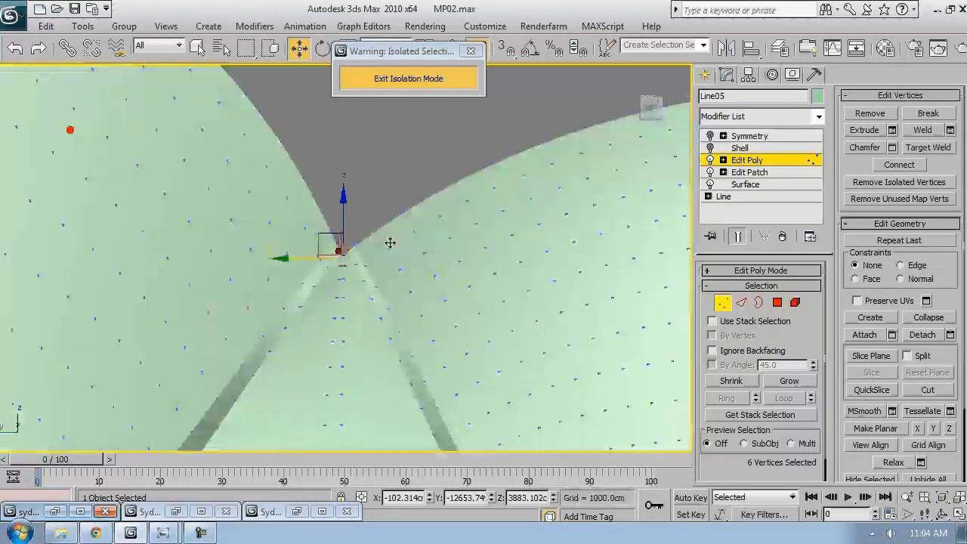
pyautogui.keyDown('alt'); pyautogui.moveTo(388, 242); pyautogui.dragTo(308, 262, button='middle'); pyautogui.keyUp('alt')
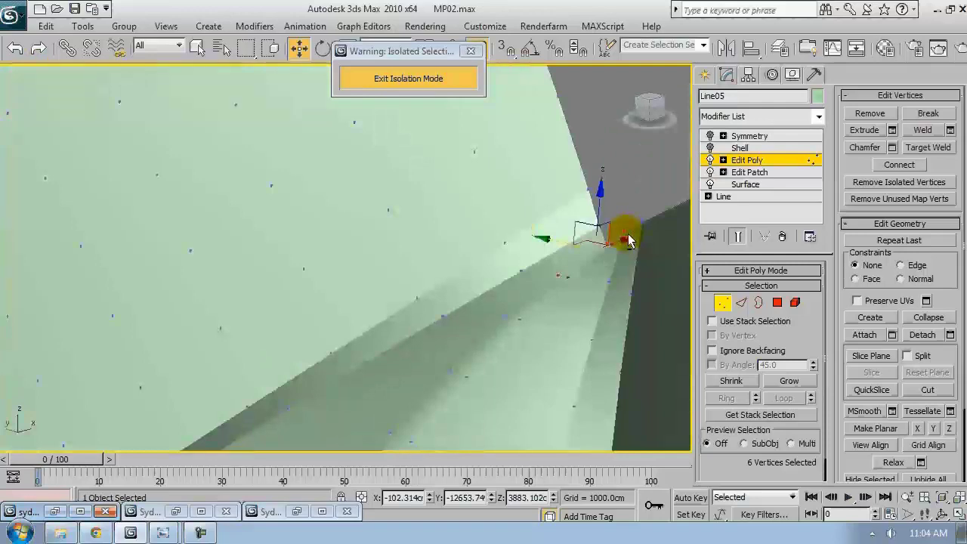
pyautogui.keyDown('alt'); pyautogui.moveTo(621, 233); pyautogui.dragTo(566, 345, button='middle'); pyautogui.keyUp('alt')
pyautogui.click(559, 305)
pyautogui.press('F3')
pyautogui.press('F3')
pyautogui.keyDown('alt'); pyautogui.moveTo(560, 310); pyautogui.dragTo(551, 389, button='middle'); pyautogui.keyUp('alt')
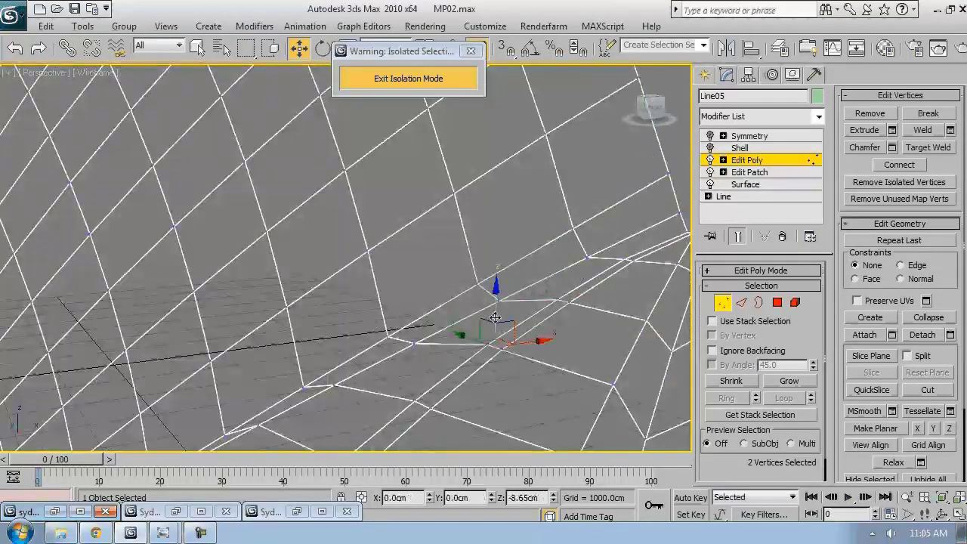
# - In the Left view, move the wedge-tip vertex right to close the gap
pyautogui.press('F3')
pyautogui.moveTo(495, 317)
pyautogui.keyDown('alt'); pyautogui.mouseDown(button='middle')
pyautogui.moveTo(495, 302)
pyautogui.moveTo(494, 315)
pyautogui.mouseUp(button='middle'); pyautogui.keyUp('alt')
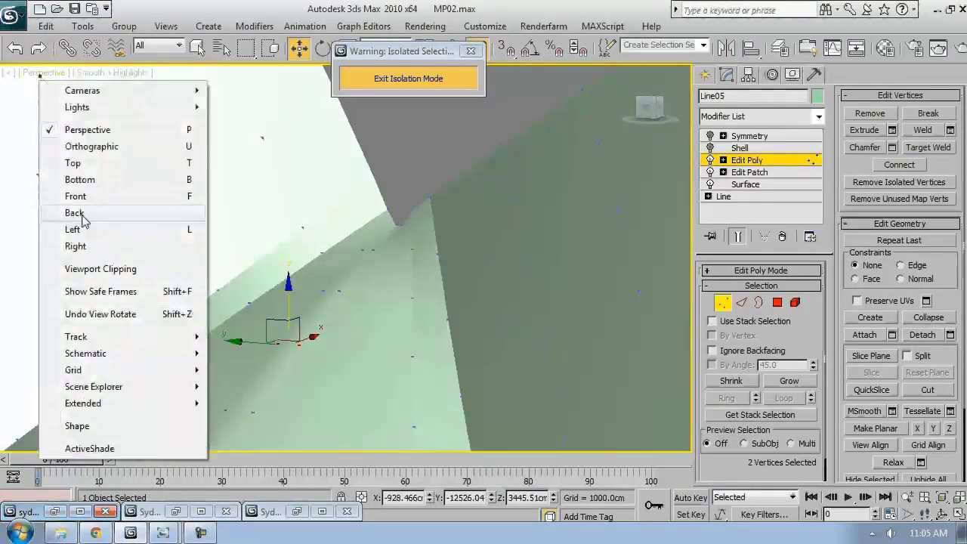
pyautogui.click(74, 229)
pyautogui.scroll(3, 302, 279)
pyautogui.press('F3')
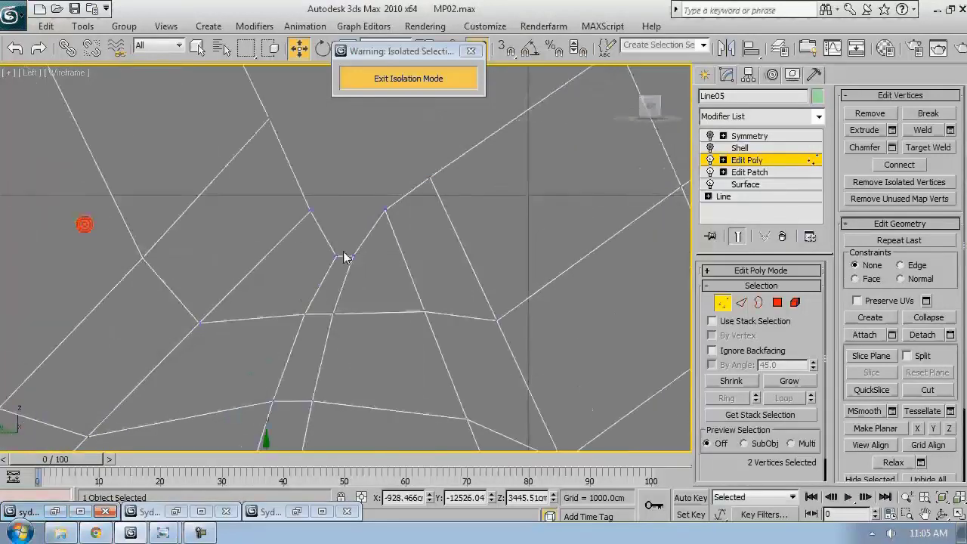
pyautogui.moveTo(292, 226); pyautogui.dragTo(291, 226)
pyautogui.moveTo(331, 173); pyautogui.dragTo(413, 187)
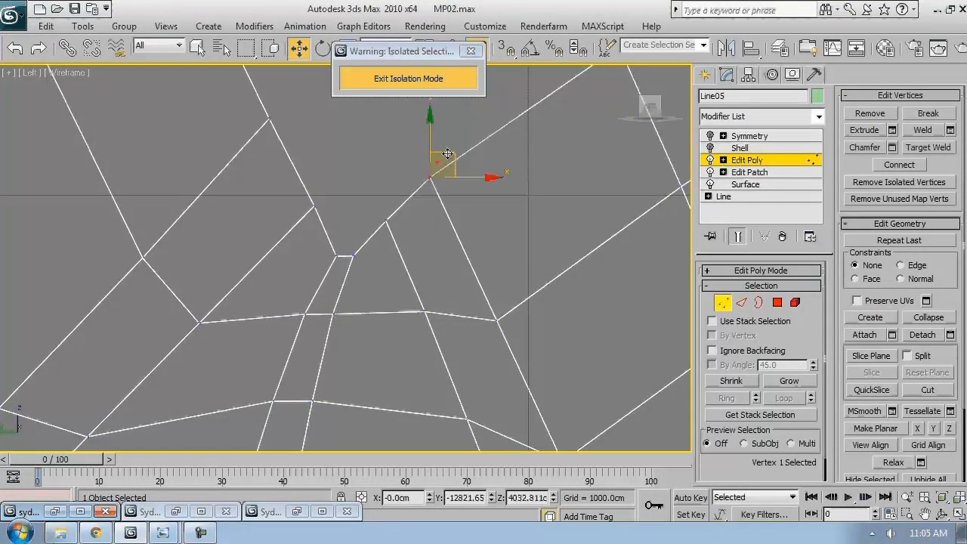
# - Check and adjust the junction vertices in Perspective, then deselect all
pyautogui.press('p')
pyautogui.press('F3')
pyautogui.click(450, 145)
pyautogui.moveTo(469, 138); pyautogui.dragTo(483, 226, button='middle')
pyautogui.moveTo(522, 266); pyautogui.dragTo(495, 235)
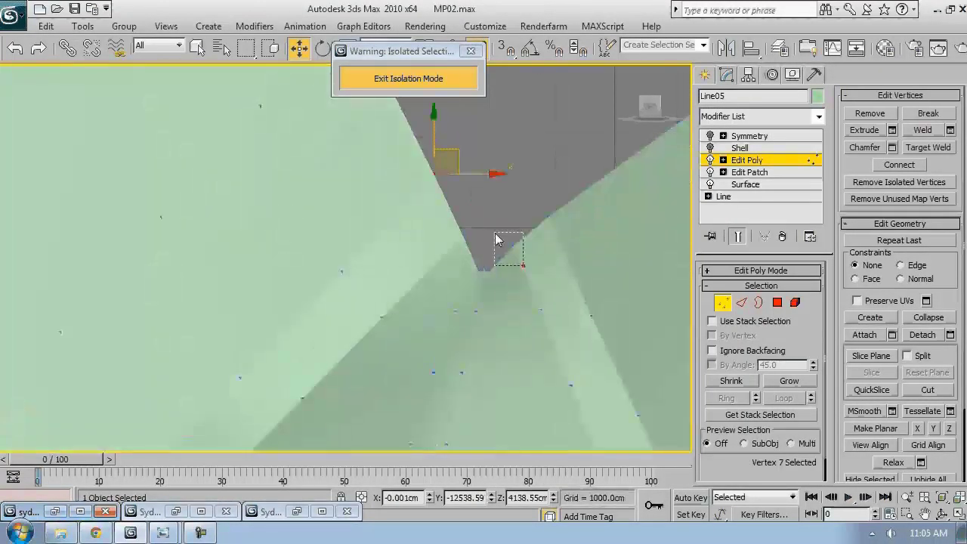
pyautogui.click(533, 176)
pyautogui.scroll(-5, 533, 173)
pyautogui.click(32, 72)
pyautogui.click(61, 117)
pyautogui.keyDown('alt'); pyautogui.moveTo(339, 265); pyautogui.dragTo(483, 219, button='middle'); pyautogui.keyUp('alt')
# - Select an edge ring on the first shell and Connect it to add new edges
pyautogui.press('F4')
pyautogui.click(741, 302)
pyautogui.click(423, 348)
pyautogui.click(726, 397)
pyautogui.click(949, 183)
pyautogui.click(747, 226)
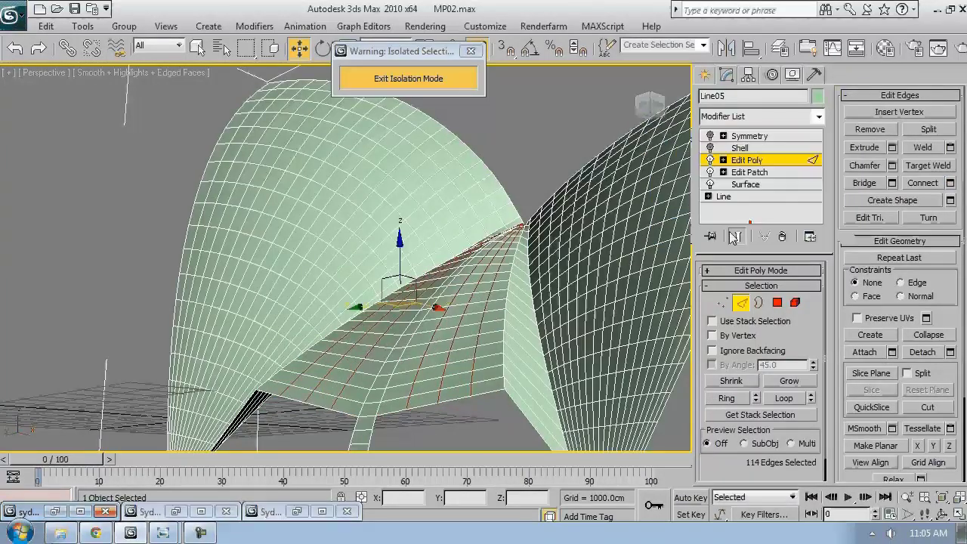
# - Connect a ring of edges on the other shell as well
pyautogui.keyDown('alt'); pyautogui.moveTo(392, 389); pyautogui.dragTo(365, 354, button='middle'); pyautogui.keyUp('alt')
pyautogui.click(487, 365)
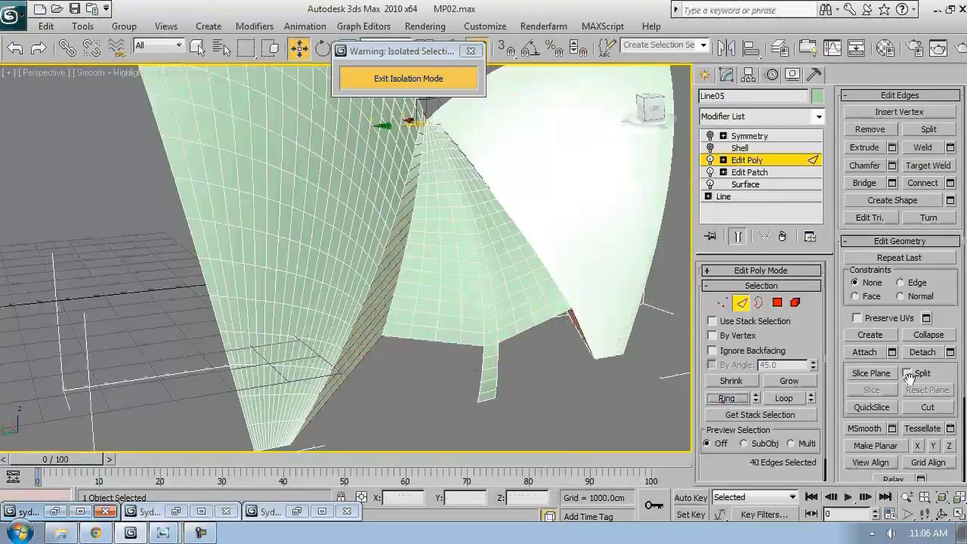
pyautogui.click(950, 183)
pyautogui.click(746, 226)
pyautogui.keyDown('alt'); pyautogui.moveTo(746, 226); pyautogui.dragTo(456, 383, button='middle'); pyautogui.keyUp('alt')
# - Select the middle wedge's polygons by smoothing group and detach them as Object06
pyautogui.press('4')
pyautogui.click(352, 133)
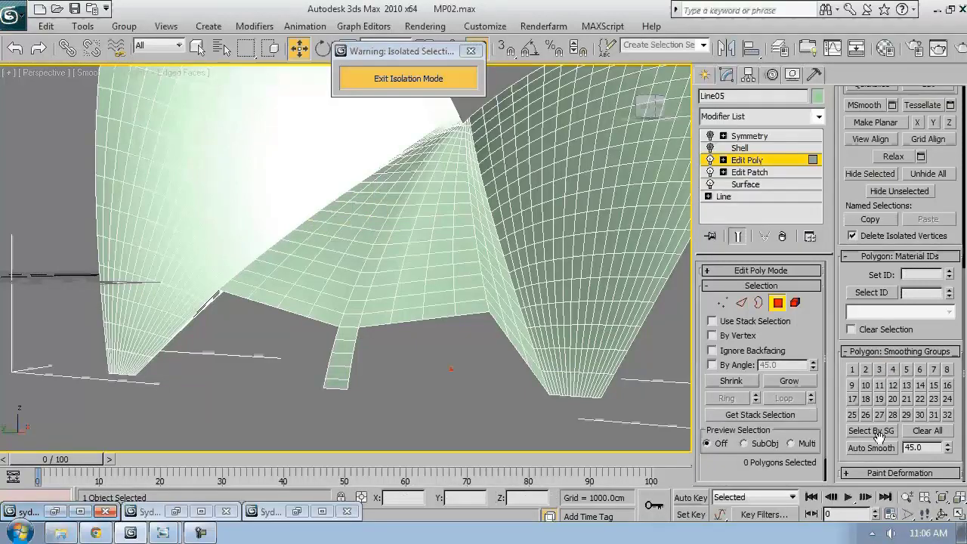
pyautogui.click(870, 430)
pyautogui.click(822, 168)
pyautogui.keyDown('alt'); pyautogui.moveTo(457, 295); pyautogui.dragTo(483, 317, button='middle'); pyautogui.keyUp('alt')
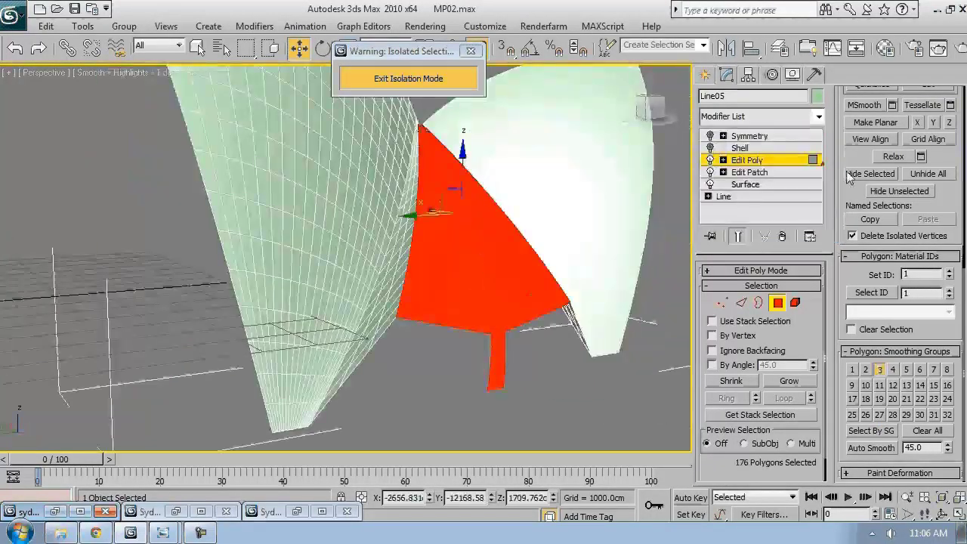
pyautogui.scroll(5, 943, 375)
pyautogui.click(951, 368)
pyautogui.click(785, 188)
pyautogui.click(460, 290)
# - At Polygon level on Object06, try growing the wedge selection, undoing back to a thin strip
pyautogui.keyDown('alt'); pyautogui.moveTo(499, 305); pyautogui.dragTo(449, 186, button='middle'); pyautogui.keyUp('alt')
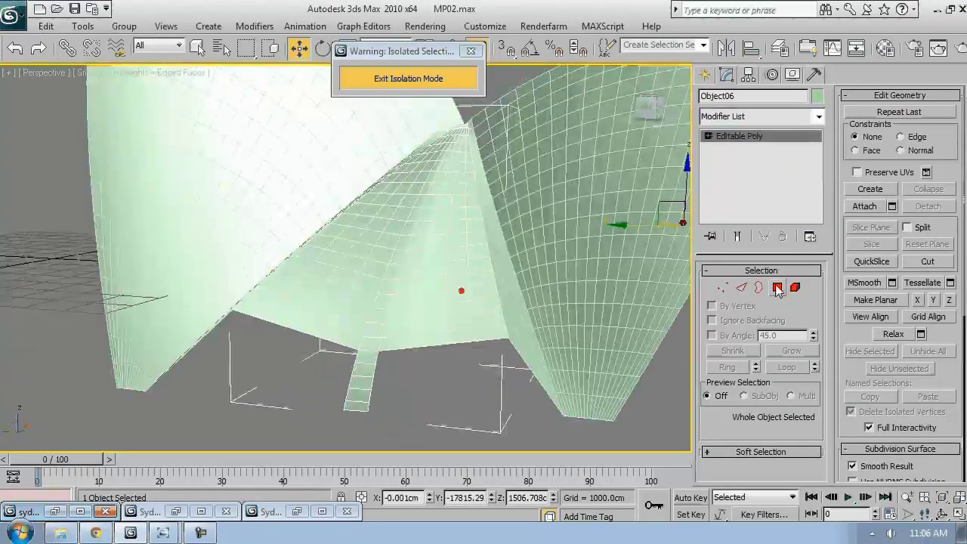
pyautogui.press('4')
pyautogui.keyDown('alt'); pyautogui.moveTo(483, 302); pyautogui.dragTo(528, 393, button='middle'); pyautogui.keyUp('alt')
pyautogui.click(731, 350)
pyautogui.keyDown('alt'); pyautogui.moveTo(423, 325); pyautogui.dragTo(436, 375, button='middle'); pyautogui.keyUp('alt')
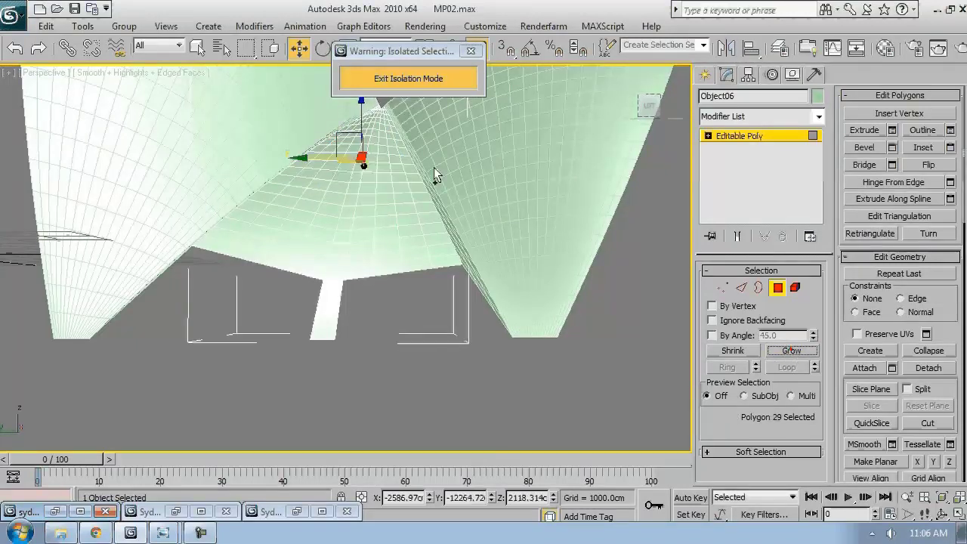
pyautogui.click(791, 351)
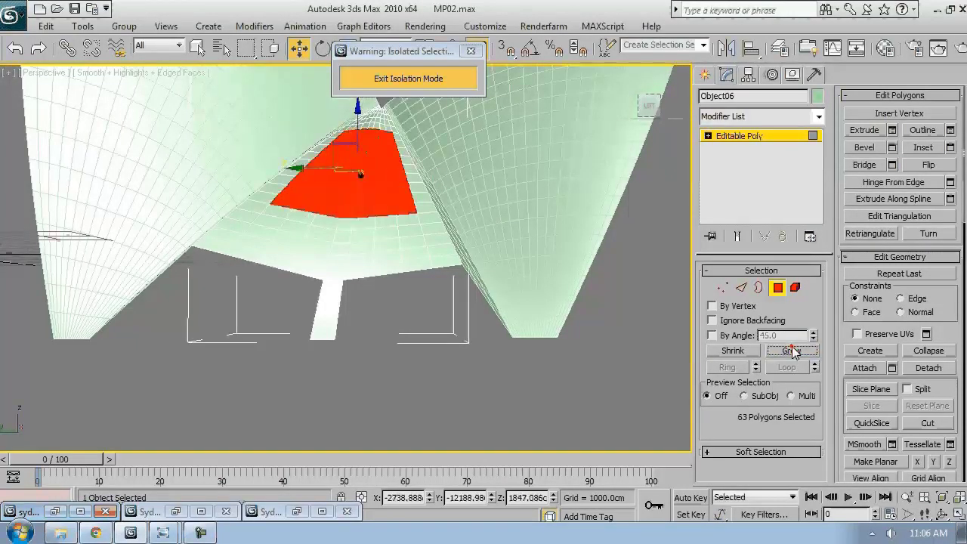
pyautogui.hotkey('ctrl', 'z')
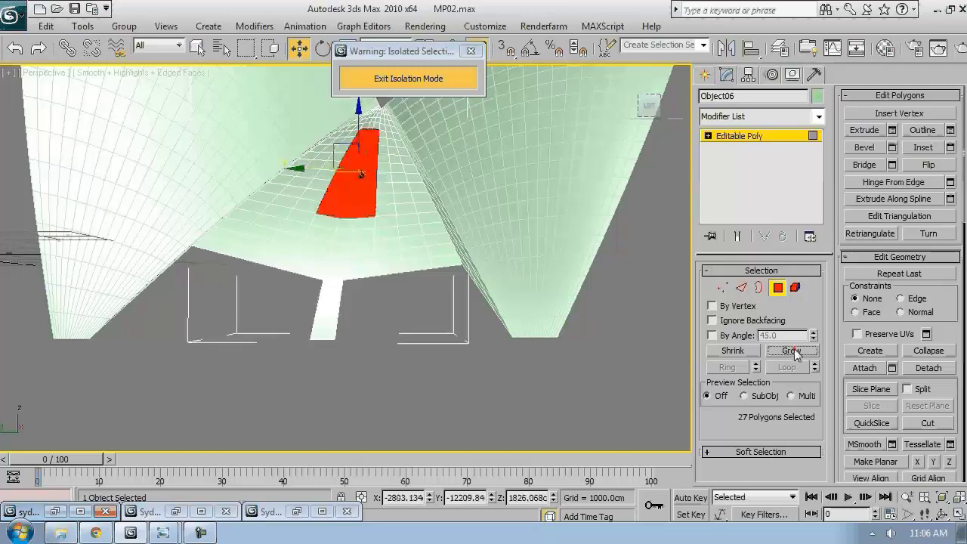
pyautogui.click(792, 351)
pyautogui.keyDown('alt'); pyautogui.moveTo(453, 325); pyautogui.dragTo(355, 228, button='middle'); pyautogui.keyUp('alt')
pyautogui.hotkey('ctrl', 'z')
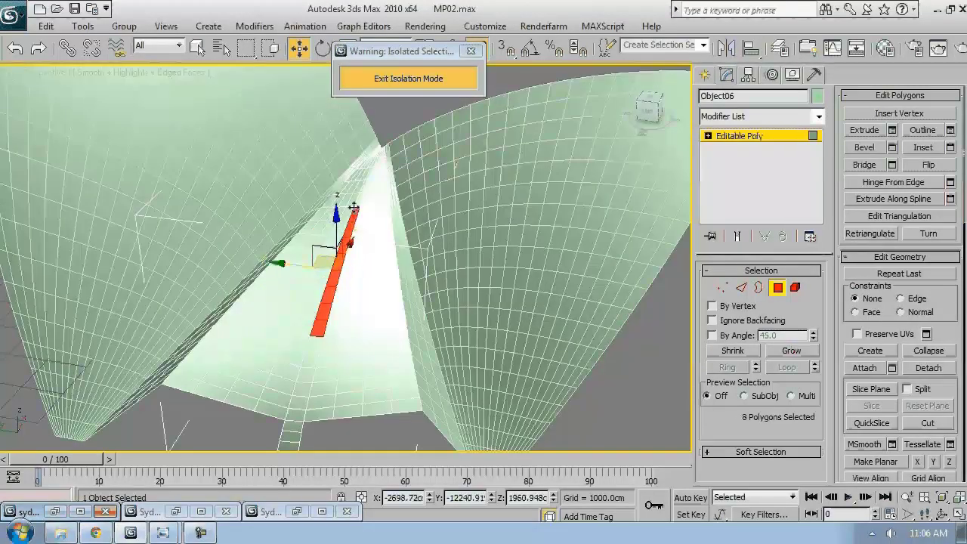
pyautogui.click(792, 350)
pyautogui.click(791, 350)
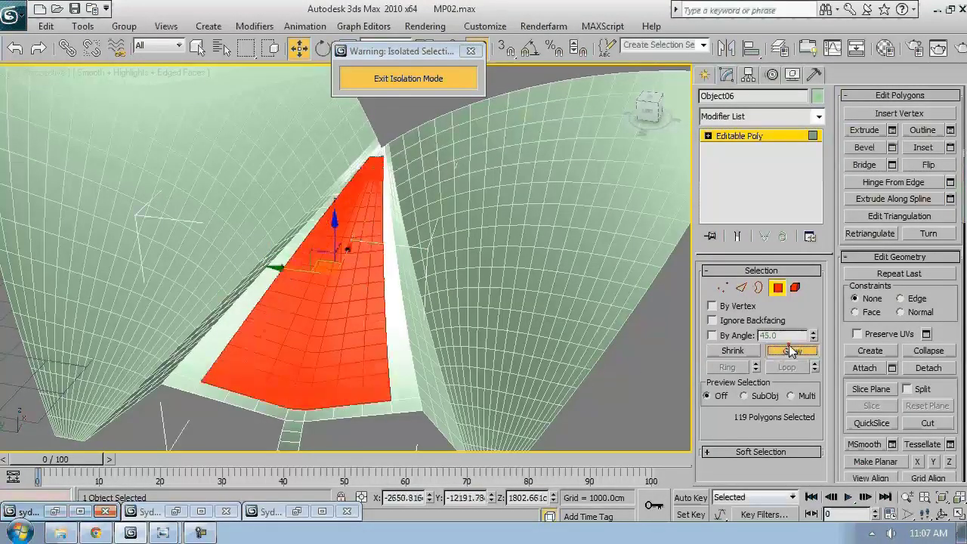
pyautogui.keyDown('alt'); pyautogui.moveTo(453, 324); pyautogui.dragTo(345, 323, button='middle'); pyautogui.keyUp('alt')
pyautogui.hotkey('ctrl', 'z')
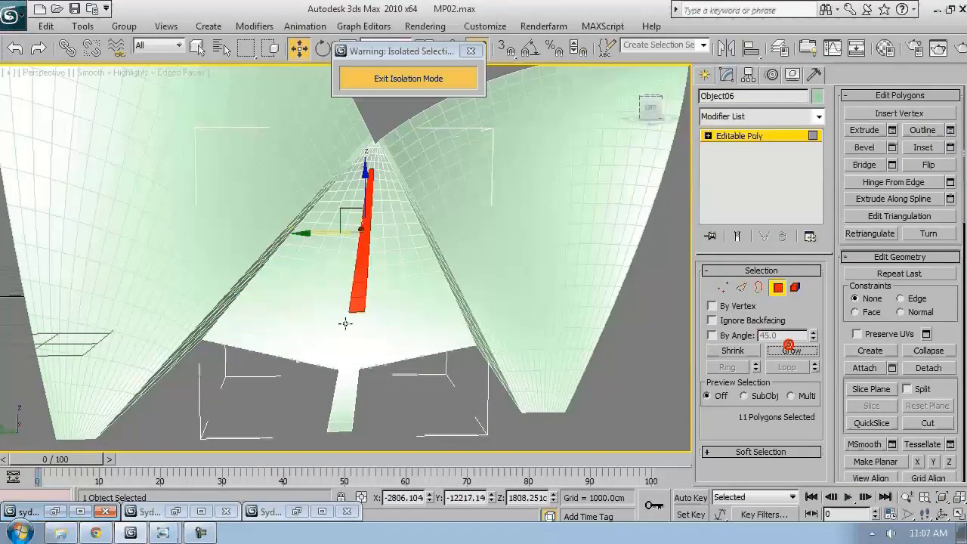
# - Grow the selection to the whole wedge, then shrink it to the central 88-polygon band
pyautogui.click(791, 350)
pyautogui.click(791, 350)
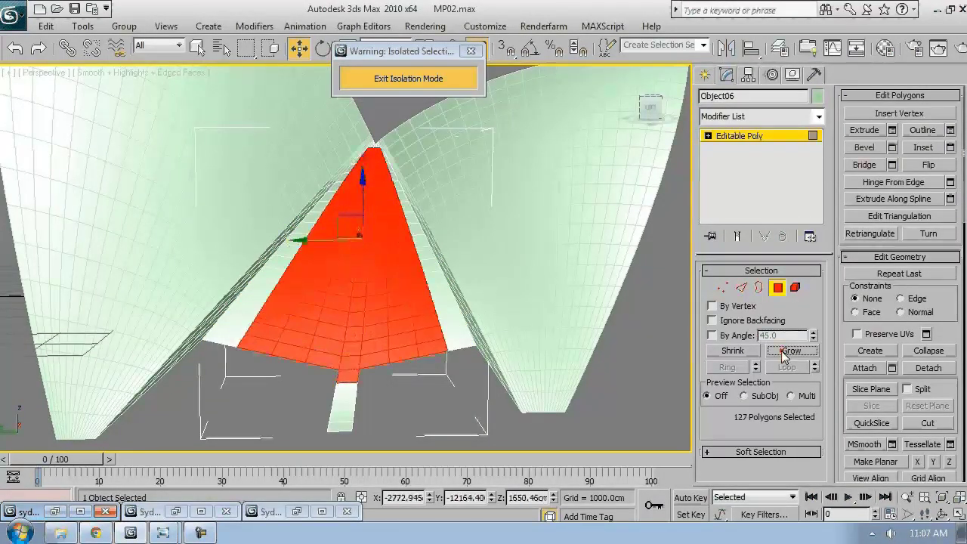
pyautogui.click(791, 350)
pyautogui.hotkey('ctrl', 'z')
pyautogui.hotkey('ctrl', 'z')
pyautogui.hotkey('ctrl', 'z')
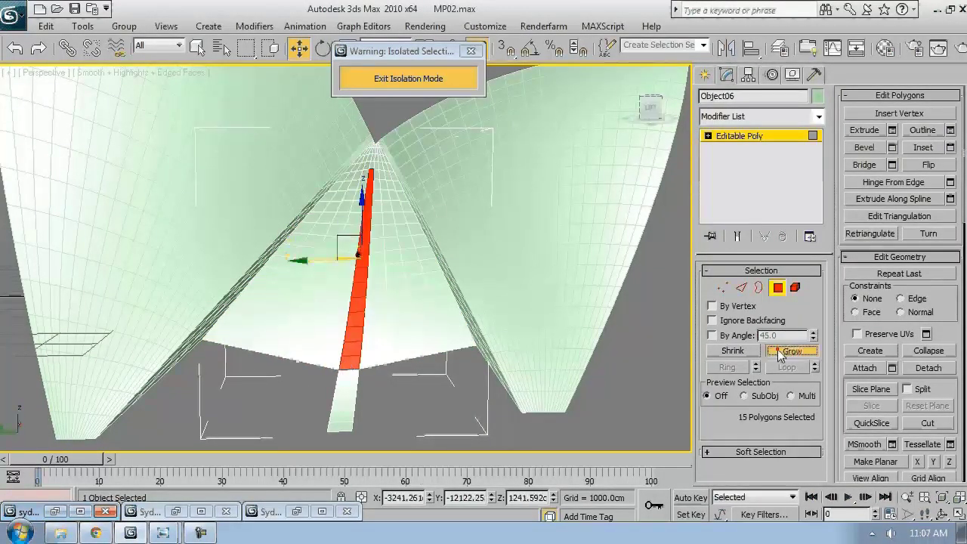
pyautogui.click(791, 350)
pyautogui.click(792, 350)
pyautogui.keyDown('alt'); pyautogui.moveTo(348, 411); pyautogui.dragTo(828, 217, button='middle'); pyautogui.keyUp('alt')
pyautogui.hotkey('ctrl', 'z')
pyautogui.hotkey('ctrl', 'z')
pyautogui.click(791, 351)
pyautogui.click(792, 350)
pyautogui.click(732, 351)
# - Enable Soft Selection with a 2380 cm falloff shown as coloured faces
pyautogui.click(754, 453)
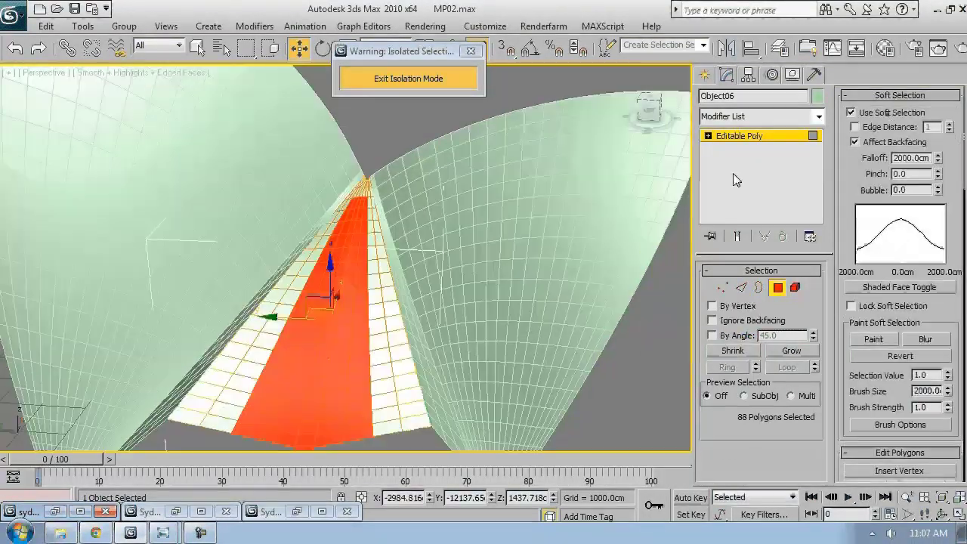
pyautogui.click(896, 290)
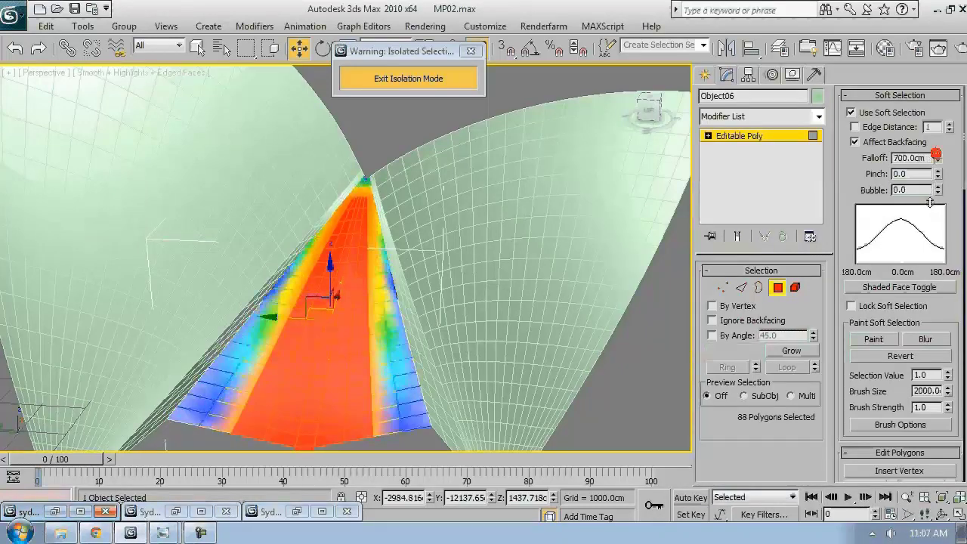
pyautogui.click(937, 154)
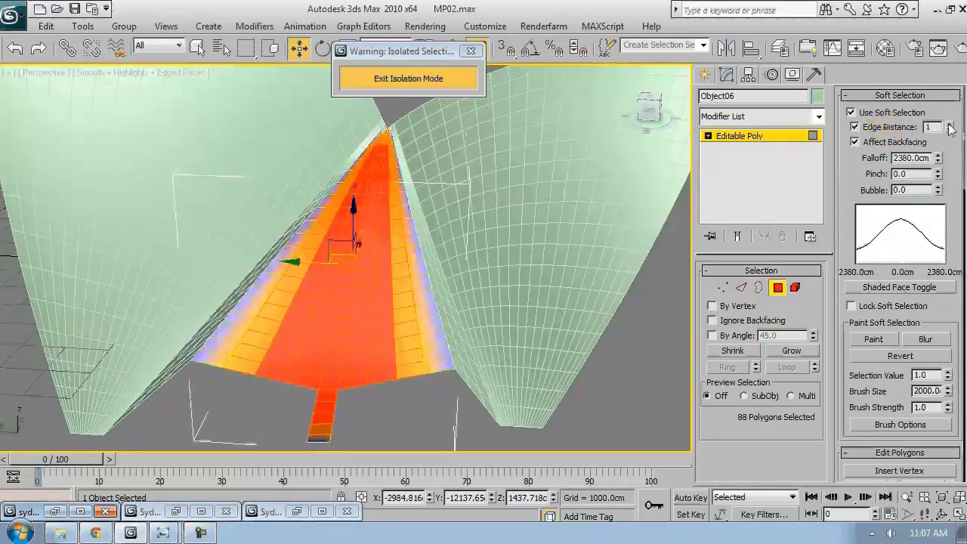
pyautogui.keyDown('alt'); pyautogui.moveTo(538, 317); pyautogui.dragTo(544, 316, button='middle'); pyautogui.keyUp('alt')
pyautogui.scroll(-5, 904, 358)
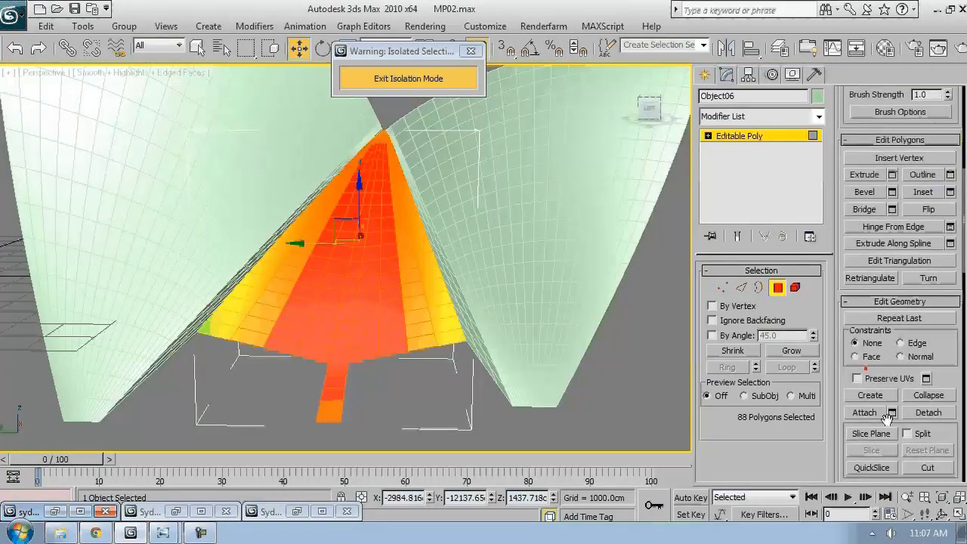
pyautogui.scroll(-4, 888, 418)
# - Relax the middle wedge with 20 iterations
pyautogui.click(894, 335)
pyautogui.keyDown('alt'); pyautogui.moveTo(423, 257); pyautogui.dragTo(497, 247, button='middle'); pyautogui.keyUp('alt')
pyautogui.moveTo(746, 406); pyautogui.dragTo(746, 392)
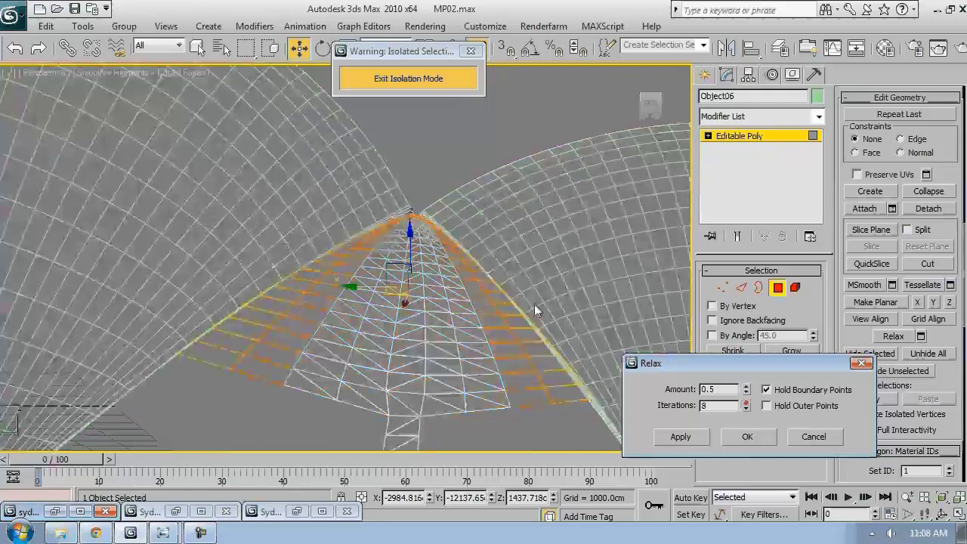
pyautogui.keyDown('alt'); pyautogui.moveTo(534, 303); pyautogui.dragTo(377, 371, button='middle'); pyautogui.keyUp('alt')
pyautogui.moveTo(747, 405)
pyautogui.mouseDown()
pyautogui.moveTo(746, 417)
pyautogui.moveTo(746, 388)
pyautogui.mouseUp()
pyautogui.keyDown('alt'); pyautogui.moveTo(340, 196); pyautogui.dragTo(266, 148, button='middle'); pyautogui.keyUp('alt')
pyautogui.scroll(-5, 315, 179)
pyautogui.click(747, 437)
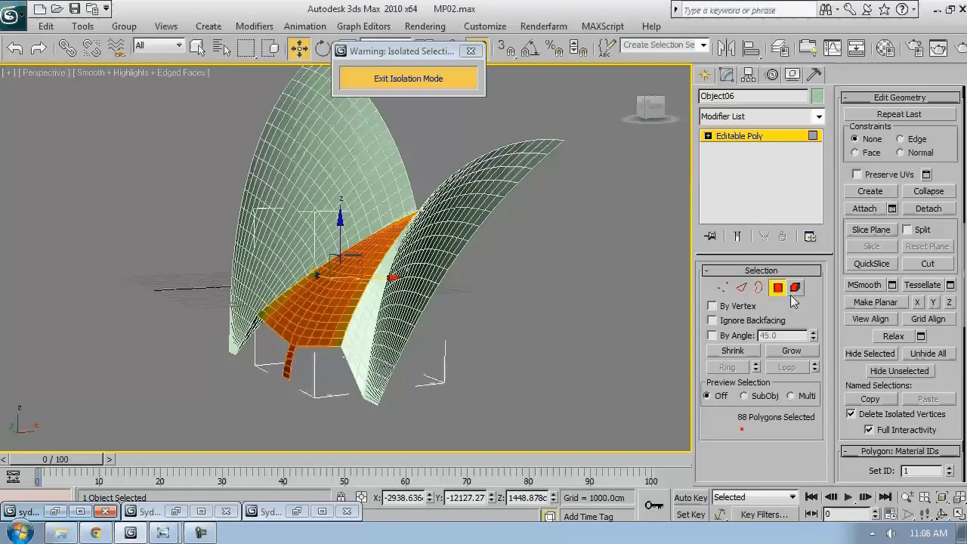
# - Deselect and orbit close to the smoothed junction with edged faces, ending in Left view
pyautogui.click(529, 340)
pyautogui.keyDown('alt'); pyautogui.moveTo(453, 332); pyautogui.dragTo(373, 319, button='middle'); pyautogui.keyUp('alt')
pyautogui.scroll(3, 460, 325)
pyautogui.keyDown('alt'); pyautogui.moveTo(460, 324); pyautogui.dragTo(336, 341, button='middle'); pyautogui.keyUp('alt')
pyautogui.scroll(4, 488, 310)
pyautogui.press('F4')
pyautogui.press('F4')
pyautogui.keyDown('alt'); pyautogui.moveTo(488, 309); pyautogui.dragTo(400, 181, button='middle'); pyautogui.keyUp('alt')
pyautogui.press('l')
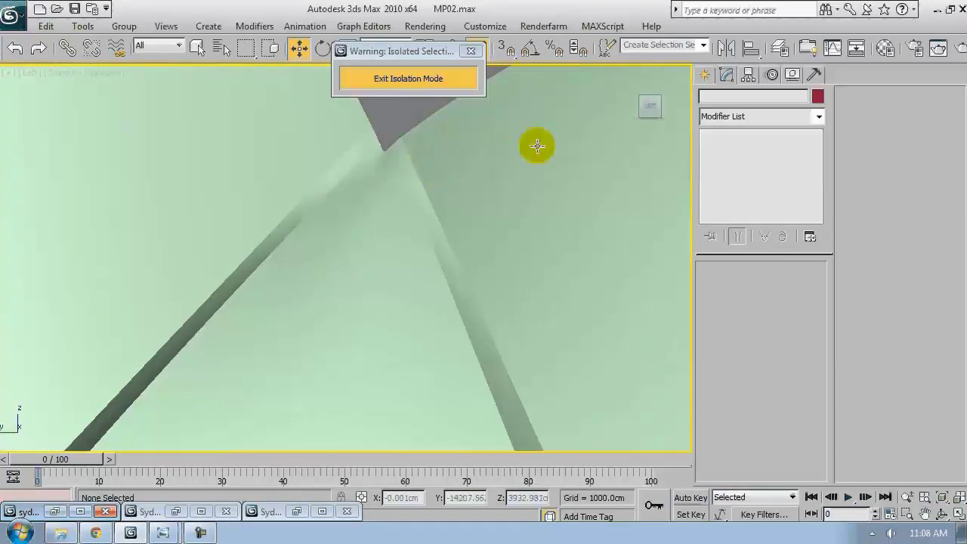
# - Select shell Line05 and collapse its modifier stack to the Editable Poly level
pyautogui.click(537, 146)
pyautogui.scroll(-10, 334, 266)
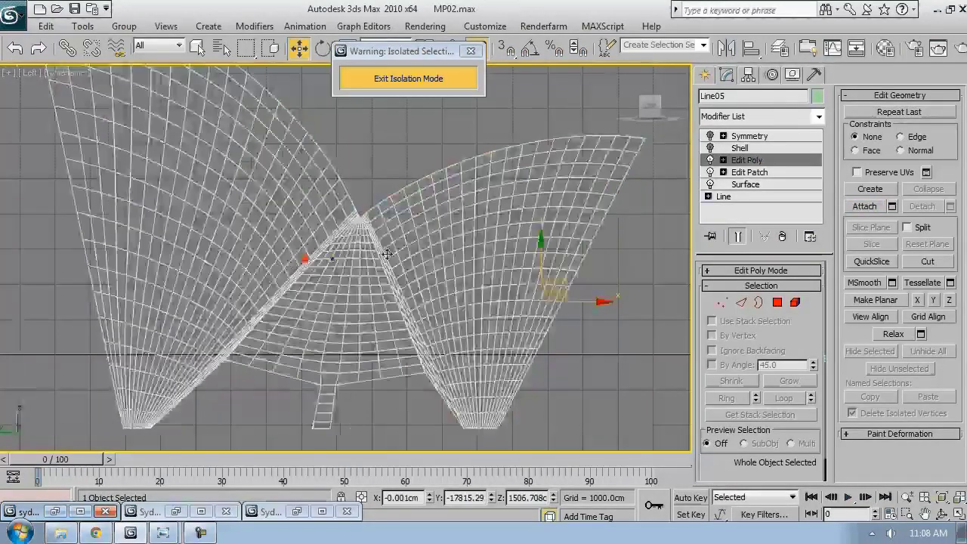
pyautogui.press('w')
pyautogui.rightClick(748, 159)
pyautogui.click(765, 378)
pyautogui.click(551, 330)
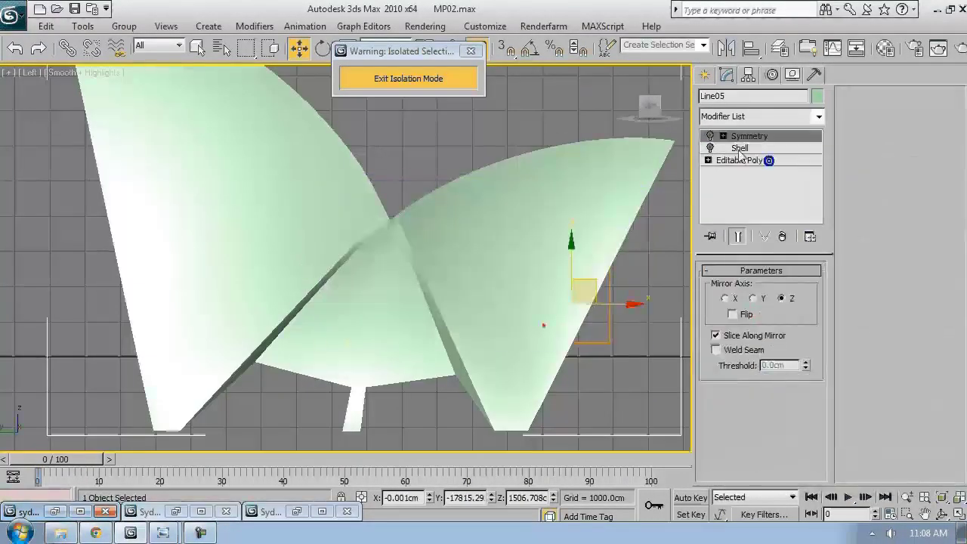
pyautogui.click(743, 160)
pyautogui.scroll(3, 440, 274)
pyautogui.press('p')
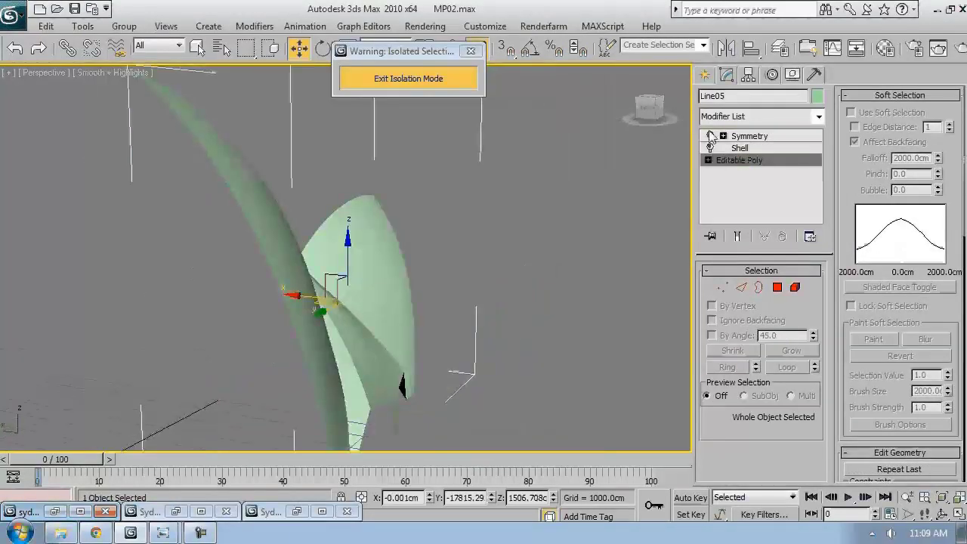
# - Show the mirrored end result with edged faces and enter vertex editing on the shell
pyautogui.click(737, 237)
pyautogui.press('F4')
pyautogui.keyDown('alt'); pyautogui.moveTo(453, 272); pyautogui.dragTo(598, 220, button='middle'); pyautogui.keyUp('alt')
pyautogui.keyDown('alt'); pyautogui.moveTo(717, 156); pyautogui.dragTo(816, 223, button='middle'); pyautogui.keyUp('alt')
pyautogui.press('1')
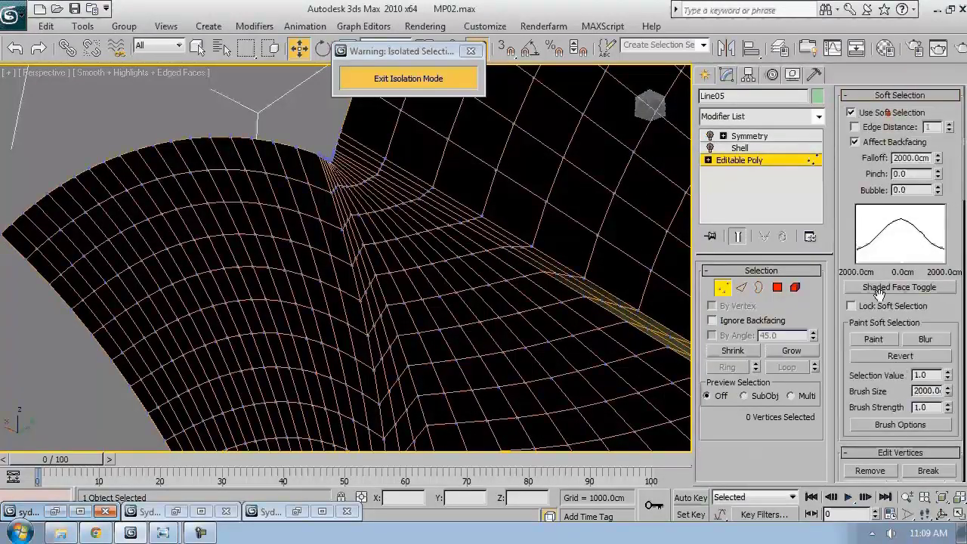
pyautogui.click(868, 96)
pyautogui.keyDown('alt'); pyautogui.moveTo(469, 318); pyautogui.dragTo(349, 312, button='middle'); pyautogui.keyUp('alt')
pyautogui.moveTo(349, 312); pyautogui.dragTo(302, 227)
pyautogui.scroll(8, 360, 299)
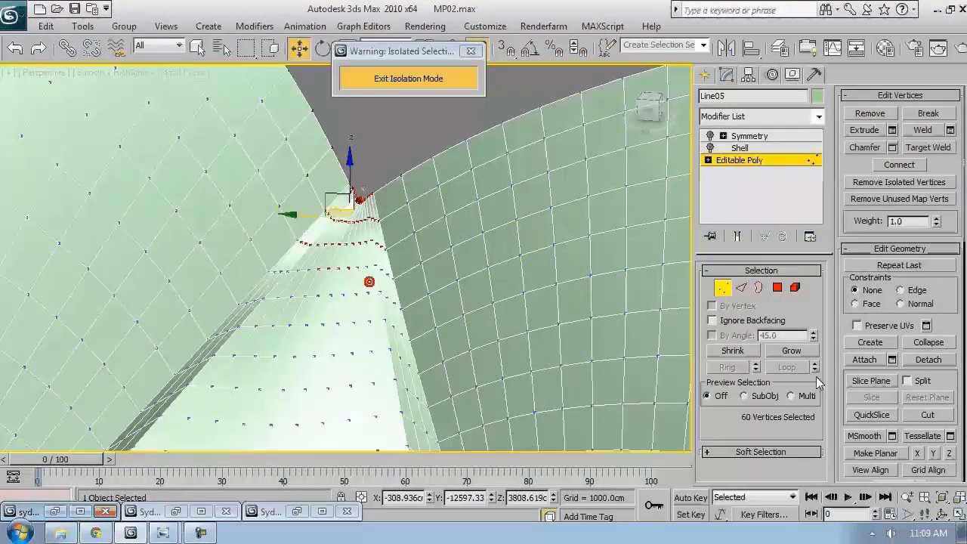
# - Weld all the shell's vertices, reducing 1130 to 1090
pyautogui.hotkey('ctrl', 'a')
pyautogui.keyDown('shift'); pyautogui.click(934, 136); pyautogui.keyUp('shift')
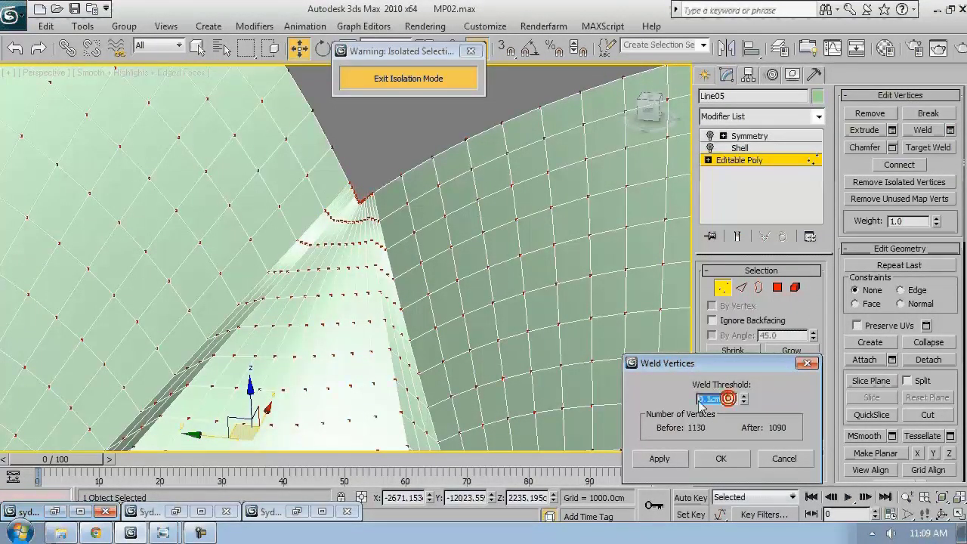
pyautogui.click(725, 460)
pyautogui.click(723, 287)
# - Add MeshSmooth to the shell with 2 iterations, separated by smoothing groups
pyautogui.scroll(-10, 423, 140)
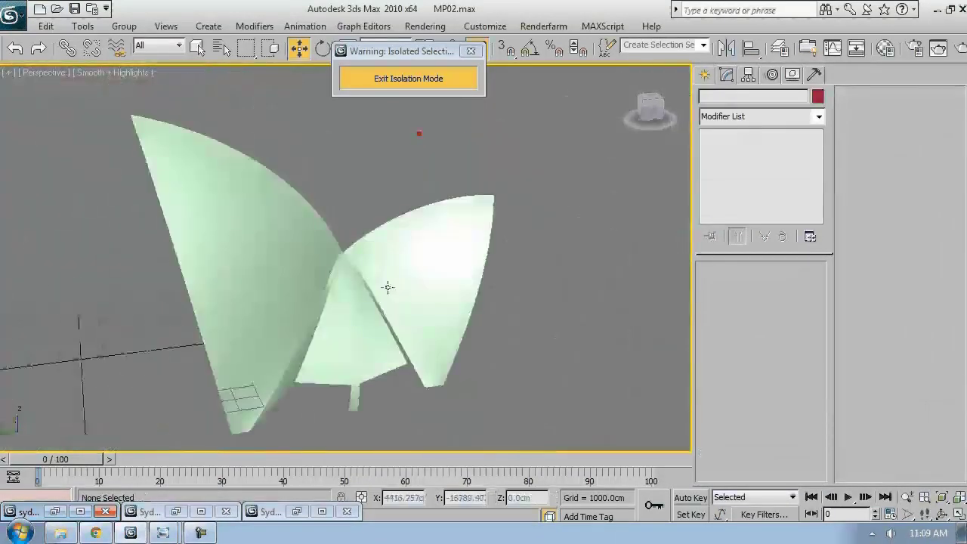
pyautogui.keyDown('alt'); pyautogui.moveTo(388, 287); pyautogui.dragTo(396, 316, button='middle'); pyautogui.keyUp('alt')
pyautogui.click(396, 316)
pyautogui.click(818, 115)
pyautogui.scroll(-5, 755, 340)
pyautogui.click(733, 190)
pyautogui.click(810, 376)
pyautogui.click(891, 413)
pyautogui.press('F4')
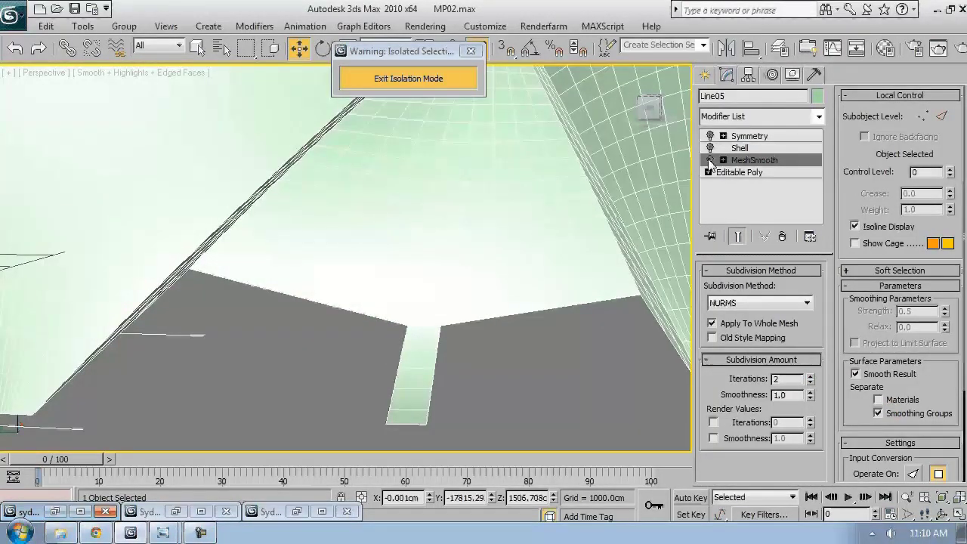
pyautogui.keyDown('alt'); pyautogui.moveTo(387, 414); pyautogui.dragTo(445, 380, button='middle'); pyautogui.keyUp('alt')
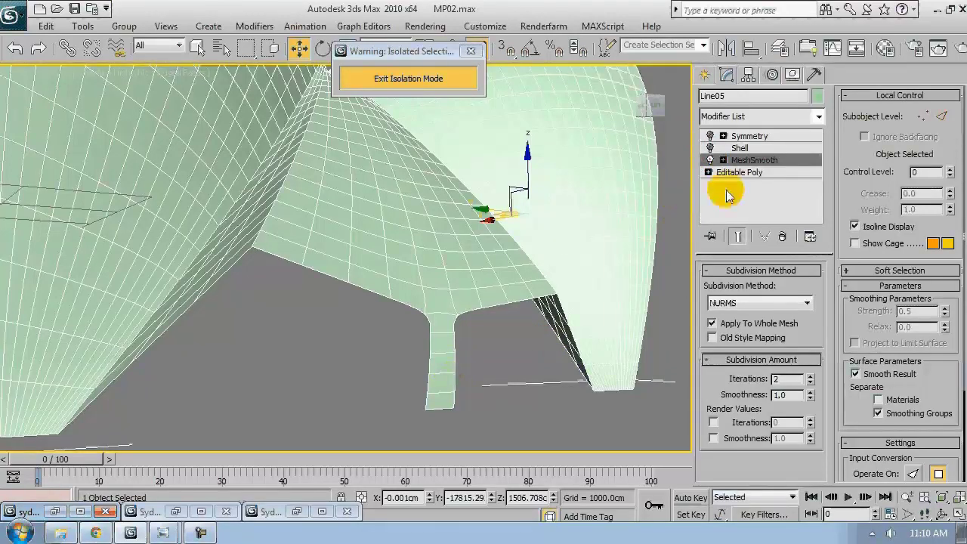
pyautogui.click(748, 173)
pyautogui.scroll(5, 508, 337)
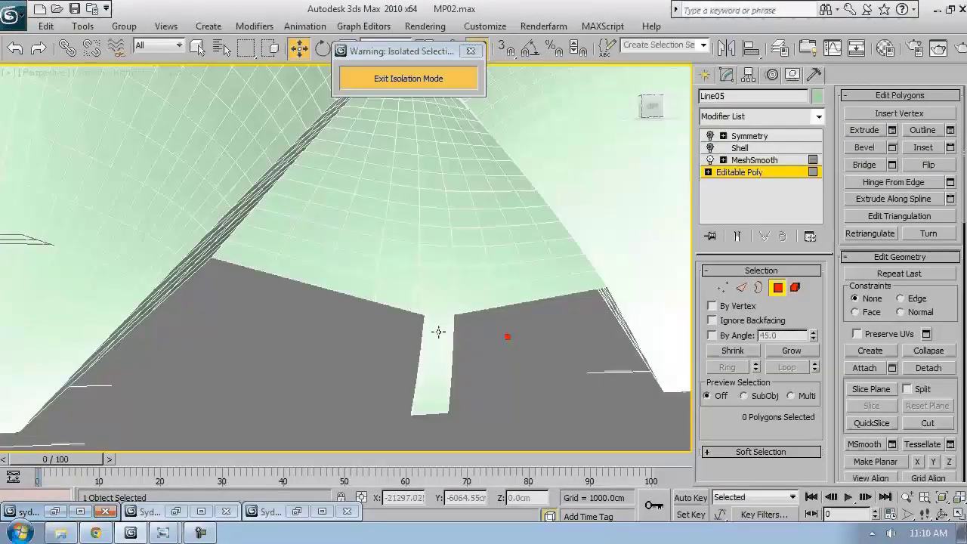
pyautogui.moveTo(438, 332); pyautogui.dragTo(370, 252)
pyautogui.scroll(-5, 370, 253)
pyautogui.scroll(-5, 768, 325)
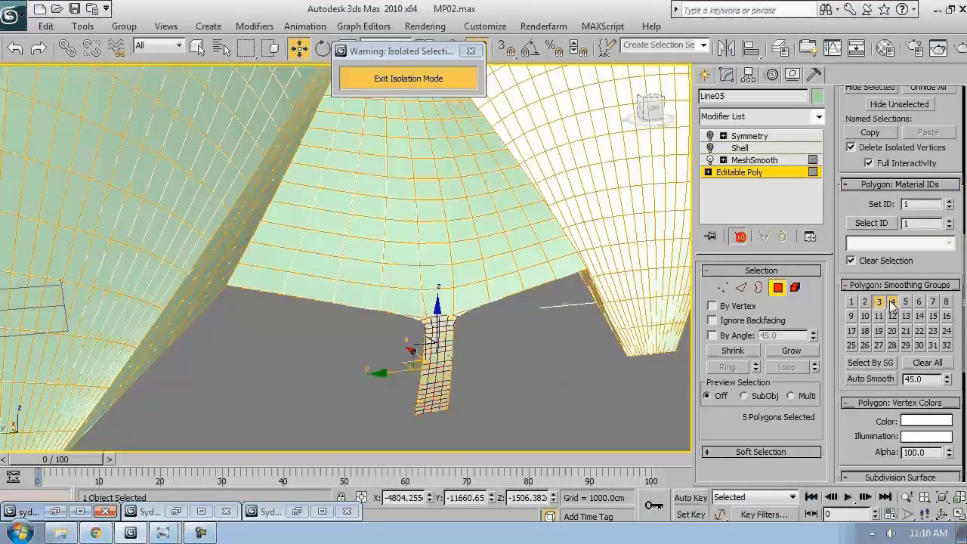
pyautogui.click(452, 429)
pyautogui.keyDown('alt'); pyautogui.moveTo(452, 429); pyautogui.dragTo(508, 337, button='middle'); pyautogui.keyUp('alt')
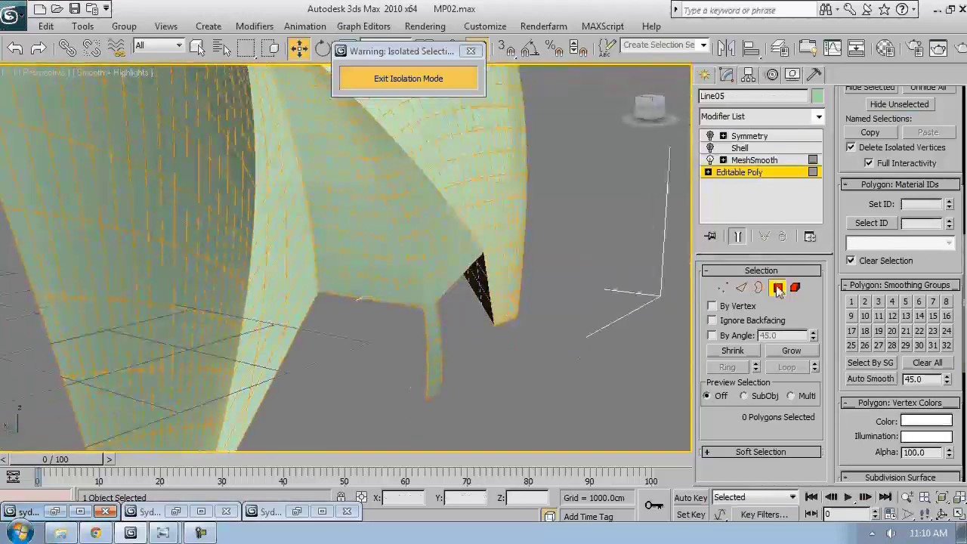
pyautogui.click(739, 172)
pyautogui.keyDown('alt'); pyautogui.moveTo(423, 355); pyautogui.dragTo(354, 423, button='middle'); pyautogui.keyUp('alt')
pyautogui.click(296, 512)
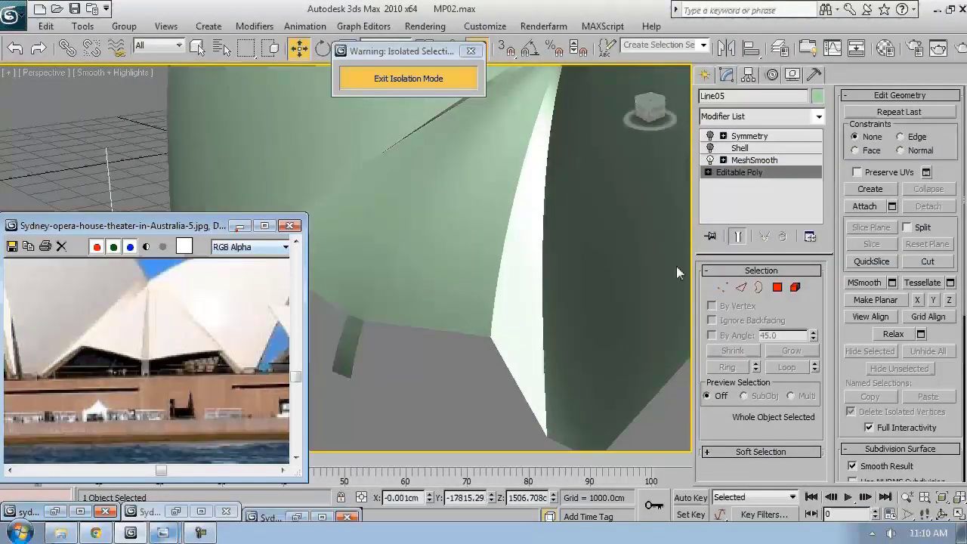
pyautogui.press('4')
pyautogui.keyDown('alt'); pyautogui.moveTo(371, 244); pyautogui.dragTo(343, 349, button='middle'); pyautogui.keyUp('alt')
# - Turn off Show End Result and select the leg strip's vertices in the Left wireframe view
pyautogui.click(735, 236)
pyautogui.press('F3')
pyautogui.press('l')
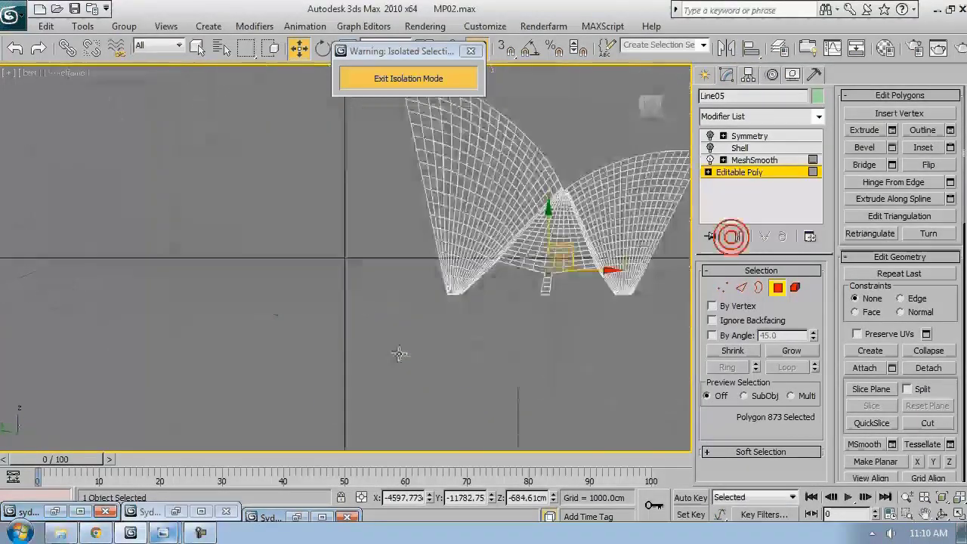
pyautogui.scroll(5, 492, 283)
pyautogui.press('1')
pyautogui.moveTo(503, 339); pyautogui.dragTo(381, 313)
pyautogui.scroll(-6, 470, 321)
pyautogui.moveTo(432, 356); pyautogui.dragTo(462, 366, button='middle')
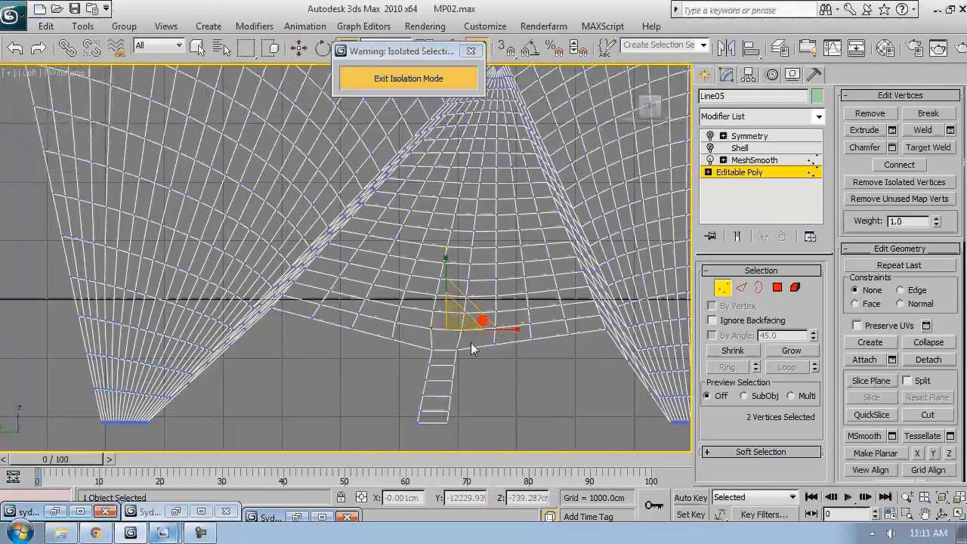
# - Move the leg vertices left and bring the top row's ends into line
pyautogui.press('w')
pyautogui.moveTo(495, 390); pyautogui.dragTo(489, 392)
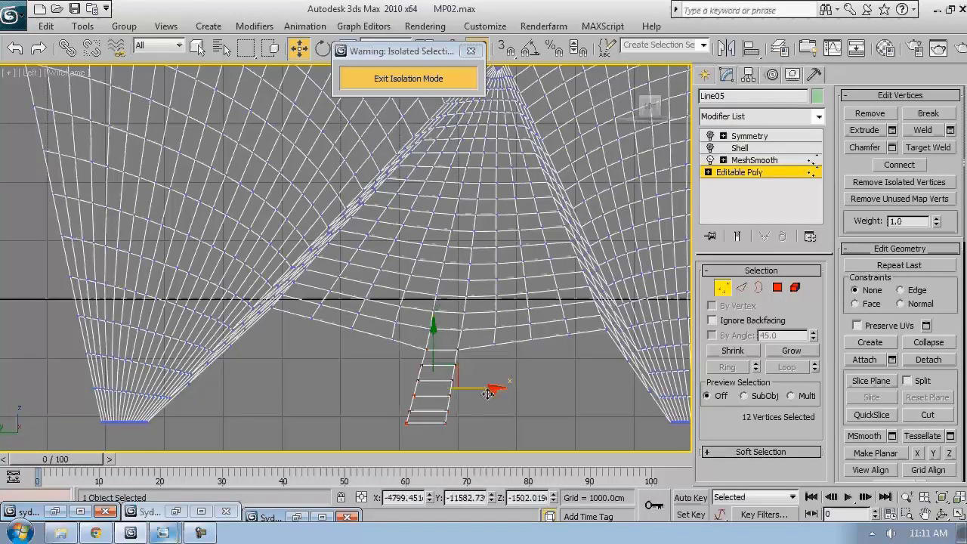
pyautogui.scroll(3, 483, 355)
pyautogui.moveTo(465, 324); pyautogui.dragTo(475, 324)
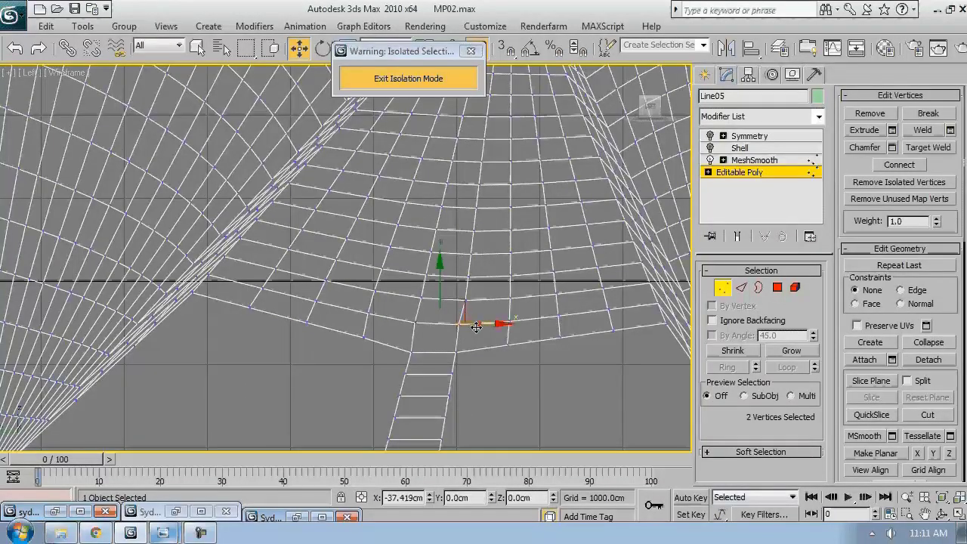
pyautogui.click(464, 324)
pyautogui.moveTo(464, 323); pyautogui.dragTo(475, 295, button='middle')
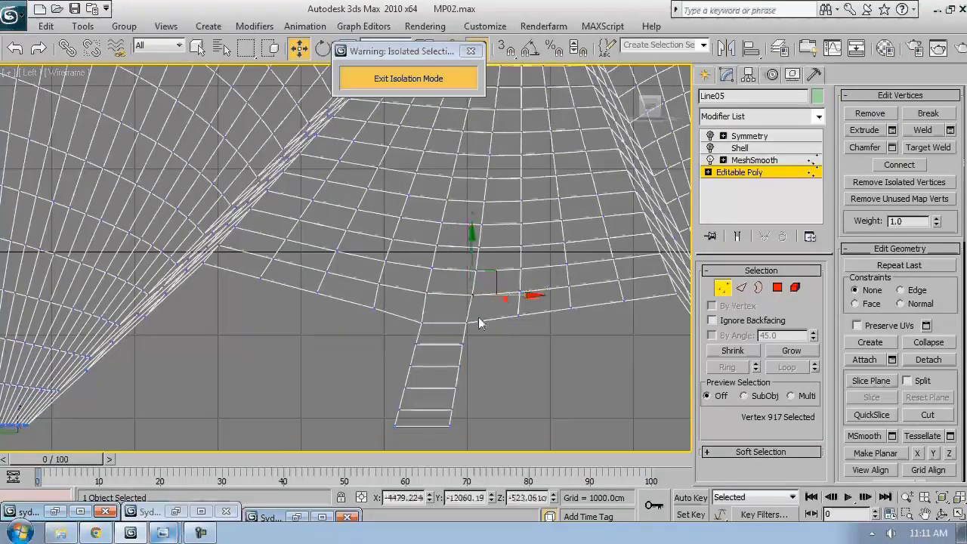
pyautogui.moveTo(504, 377); pyautogui.dragTo(455, 375)
pyautogui.moveTo(482, 325); pyautogui.dragTo(411, 309)
pyautogui.moveTo(442, 291); pyautogui.dragTo(439, 278)
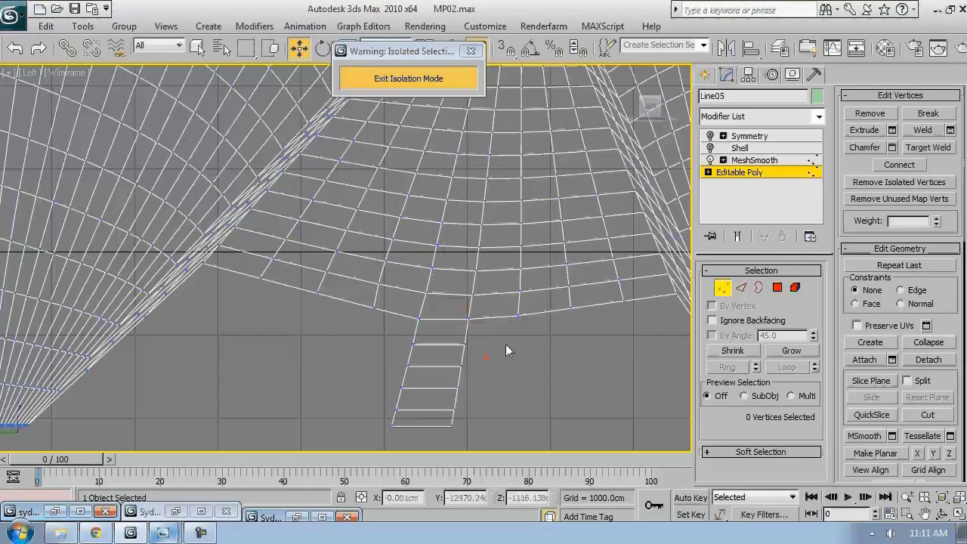
# - Back in shaded perspective, select the leg strip's edge loop and convert it to polygons
pyautogui.scroll(-5, 506, 349)
pyautogui.press('p')
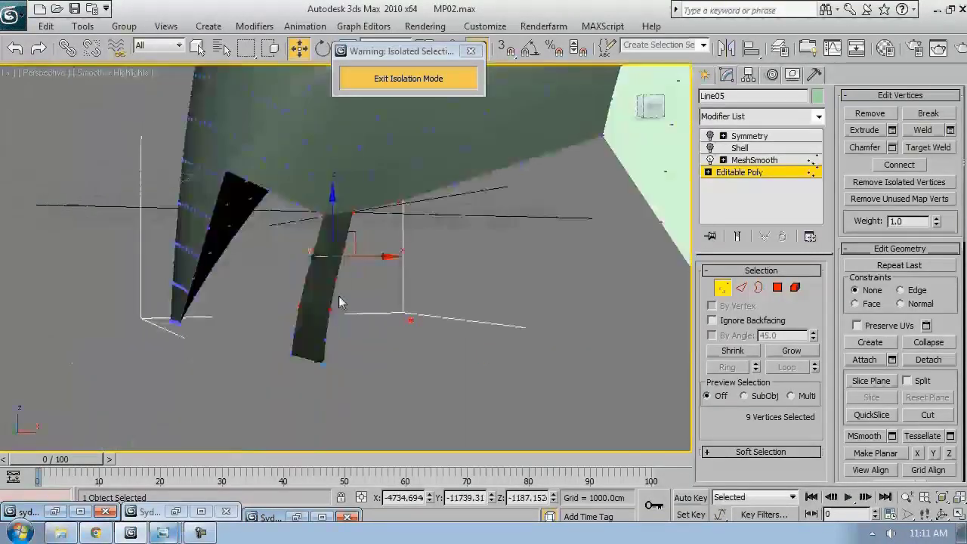
pyautogui.press('F4')
pyautogui.keyDown('alt'); pyautogui.moveTo(340, 302); pyautogui.dragTo(413, 389, button='middle'); pyautogui.keyUp('alt')
pyautogui.press('2')
pyautogui.doubleClick(338, 378)
pyautogui.keyDown('ctrl'); pyautogui.click(777, 287); pyautogui.keyUp('ctrl')
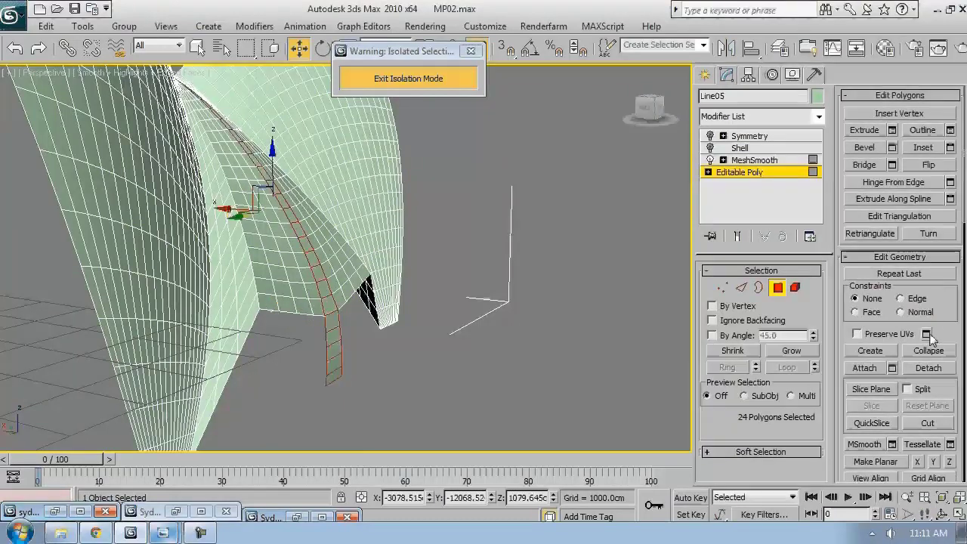
pyautogui.scroll(-10, 937, 289)
# - Inspect Line05's Symmetry, MeshSmooth and Editable Poly stack levels with edged faces on
pyautogui.click(747, 136)
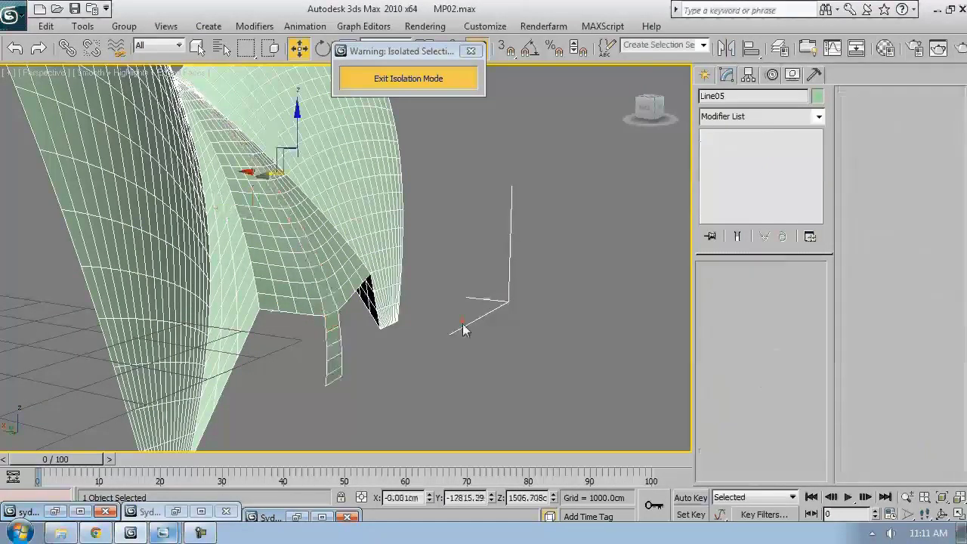
pyautogui.keyDown('alt'); pyautogui.moveTo(459, 328); pyautogui.dragTo(376, 285, button='middle'); pyautogui.keyUp('alt')
pyautogui.click(754, 160)
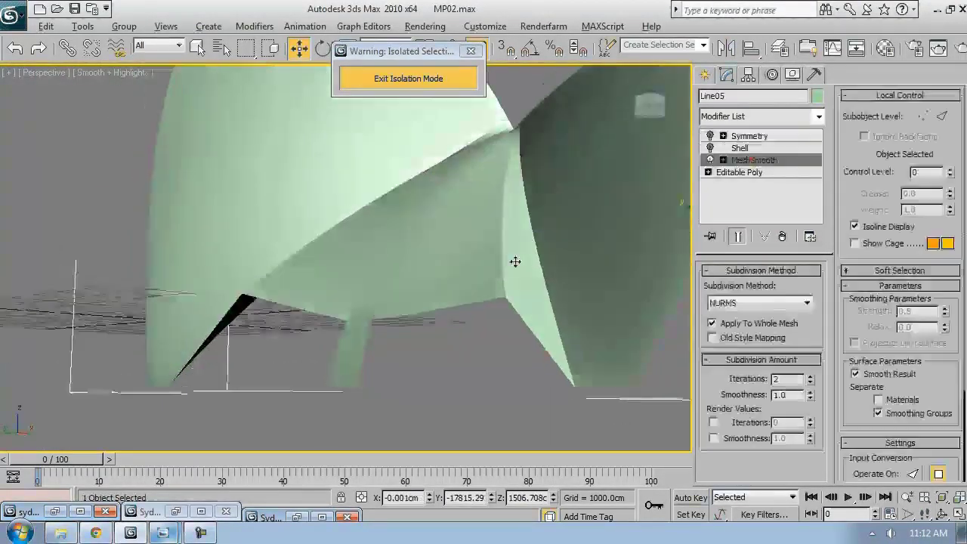
pyautogui.keyDown('alt'); pyautogui.moveTo(513, 261); pyautogui.dragTo(423, 303, button='middle'); pyautogui.keyUp('alt')
pyautogui.click(504, 314)
pyautogui.click(402, 298)
pyautogui.click(739, 172)
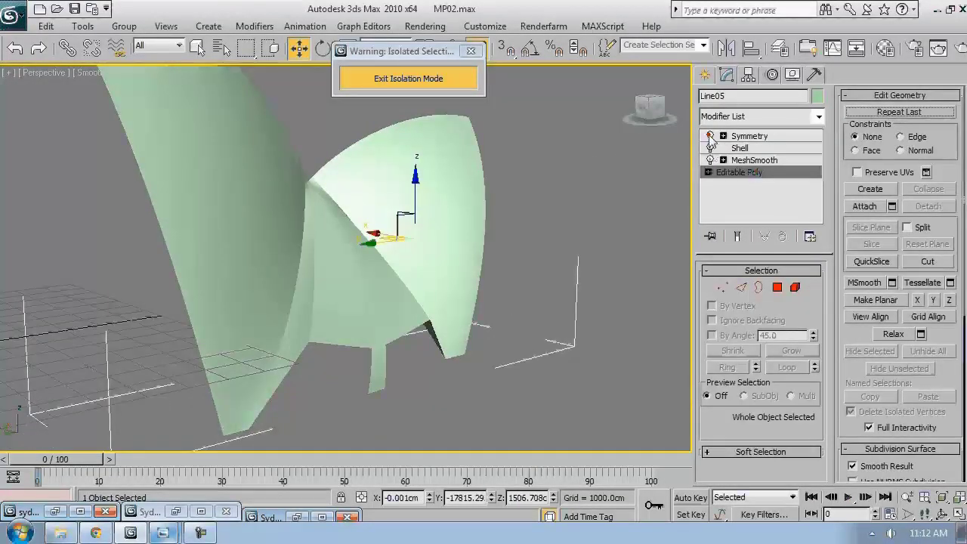
pyautogui.keyDown('alt'); pyautogui.moveTo(483, 287); pyautogui.dragTo(423, 288, button='middle'); pyautogui.keyUp('alt')
pyautogui.click(545, 307)
pyautogui.keyDown('alt'); pyautogui.moveTo(544, 308); pyautogui.dragTo(488, 257, button='middle'); pyautogui.keyUp('alt')
pyautogui.press('F4')
pyautogui.click(488, 257)
# - Delete MeshSmooth from Line05 and add an Edit Poly modifier above Shell
pyautogui.click(753, 160)
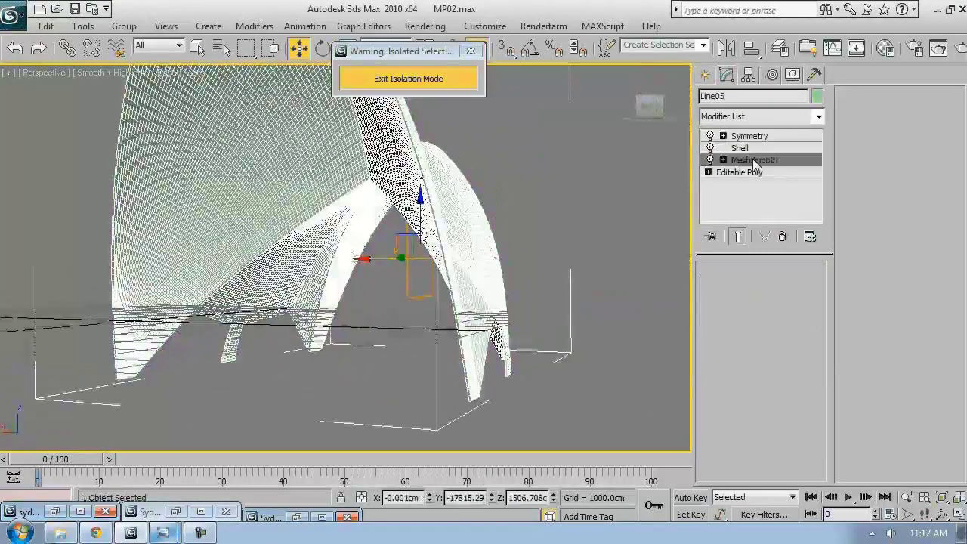
pyautogui.click(782, 236)
pyautogui.click(740, 148)
pyautogui.keyDown('alt'); pyautogui.moveTo(339, 264); pyautogui.dragTo(393, 256, button='middle'); pyautogui.keyUp('alt')
pyautogui.click(819, 117)
pyautogui.scroll(-10, 772, 254)
pyautogui.click(740, 162)
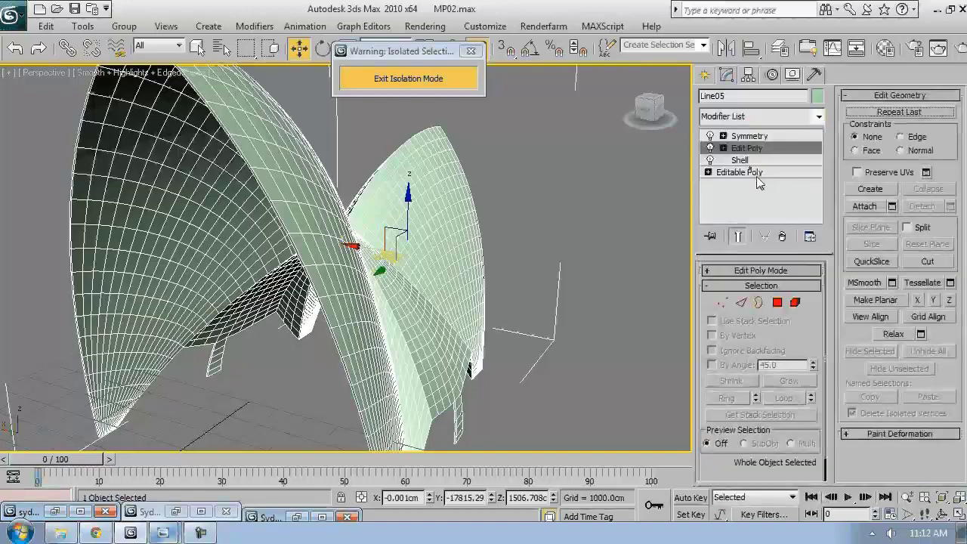
# - In Edit Poly polygon mode, pick a polygon on the shell's inner surface
pyautogui.click(739, 160)
pyautogui.keyDown('alt'); pyautogui.moveTo(437, 331); pyautogui.dragTo(453, 317, button='middle'); pyautogui.keyUp('alt')
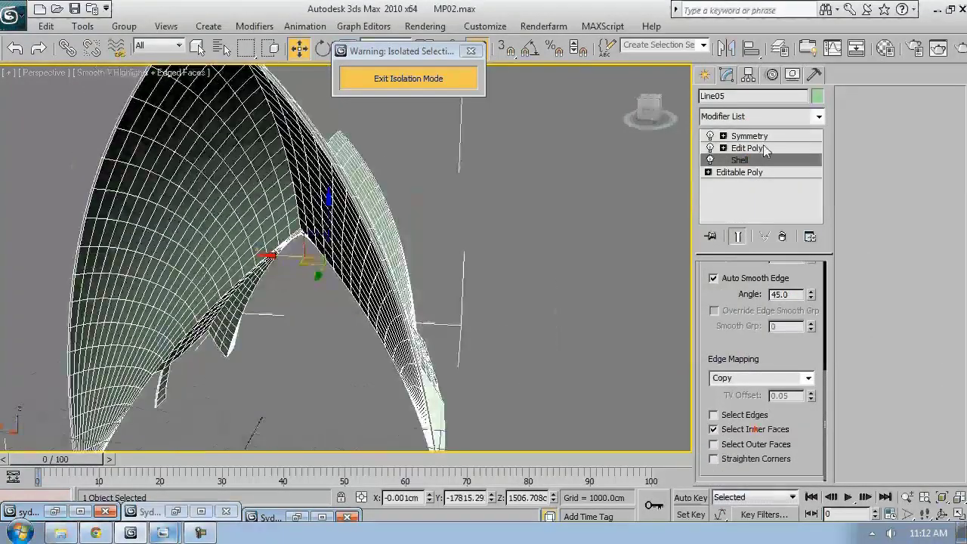
pyautogui.click(747, 148)
pyautogui.click(777, 302)
pyautogui.keyDown('alt'); pyautogui.moveTo(491, 257); pyautogui.dragTo(544, 249, button='middle'); pyautogui.keyUp('alt')
pyautogui.click(739, 160)
pyautogui.click(746, 148)
pyautogui.click(438, 283)
pyautogui.press('F3')
pyautogui.click(740, 161)
pyautogui.click(746, 148)
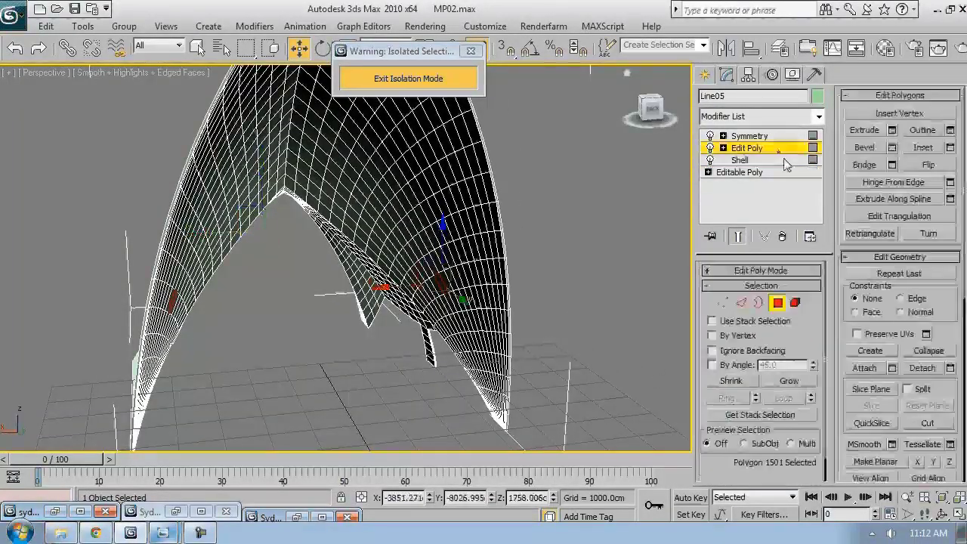
pyautogui.keyDown('alt'); pyautogui.moveTo(453, 249); pyautogui.dragTo(474, 229, button='middle'); pyautogui.keyUp('alt')
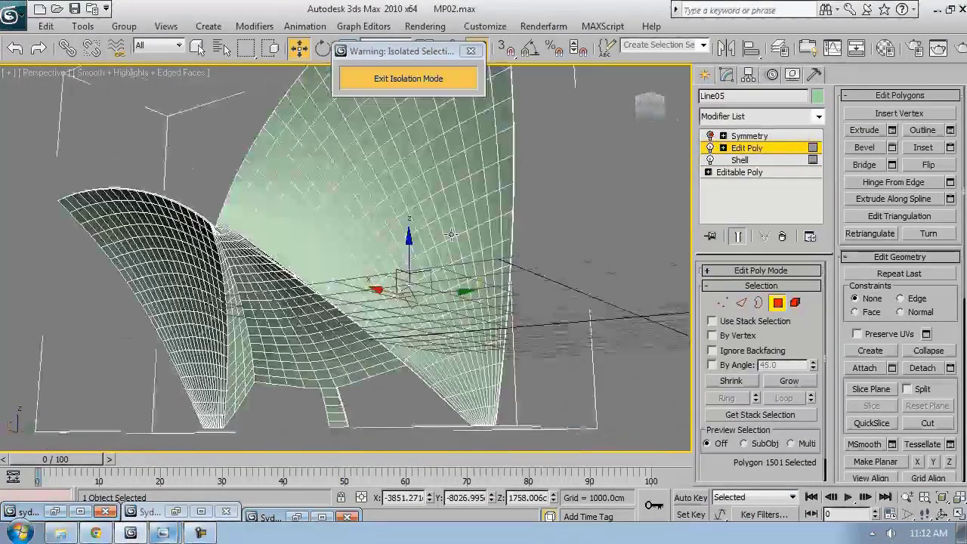
# - Grow the selection and add the connected inner faces using By Angle
pyautogui.keyDown('shift'); pyautogui.click(451, 235); pyautogui.keyUp('shift')
pyautogui.keyDown('alt'); pyautogui.moveTo(589, 265); pyautogui.dragTo(529, 302, button='middle'); pyautogui.keyUp('alt')
pyautogui.click(712, 364)
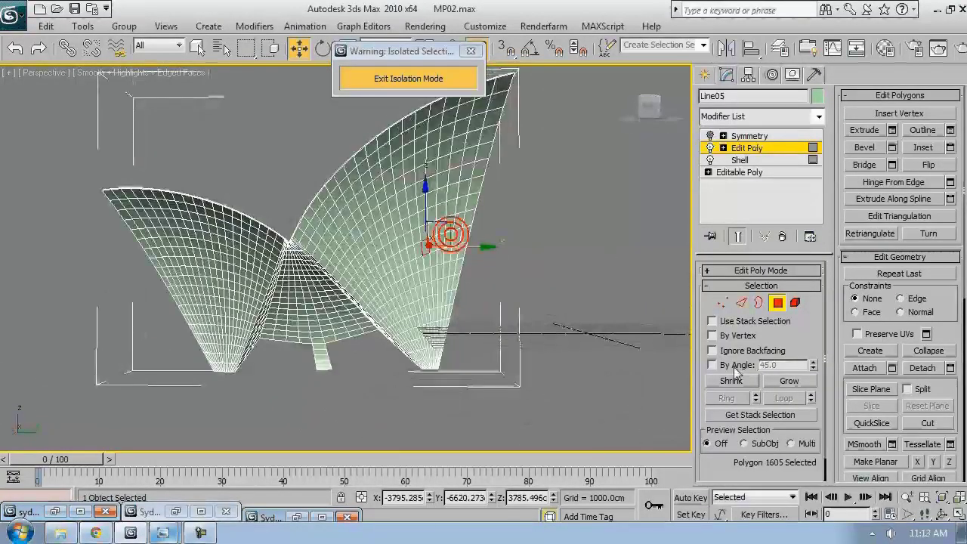
pyautogui.click(423, 226)
pyautogui.press('F3')
# - Select Object06 and select all of its polygons
pyautogui.press('F3')
pyautogui.moveTo(485, 332)
pyautogui.keyDown('alt'); pyautogui.mouseDown(button='middle')
pyautogui.moveTo(261, 242)
pyautogui.moveTo(590, 185)
pyautogui.mouseUp(button='middle'); pyautogui.keyUp('alt')
# - Detach the selected inner faces as Object06 and remove the Edit Poly modifier
pyautogui.click(921, 368)
pyautogui.click(780, 196)
pyautogui.click(782, 237)
pyautogui.click(744, 132)
pyautogui.click(451, 107)
pyautogui.click(510, 283)
pyautogui.press('F3')
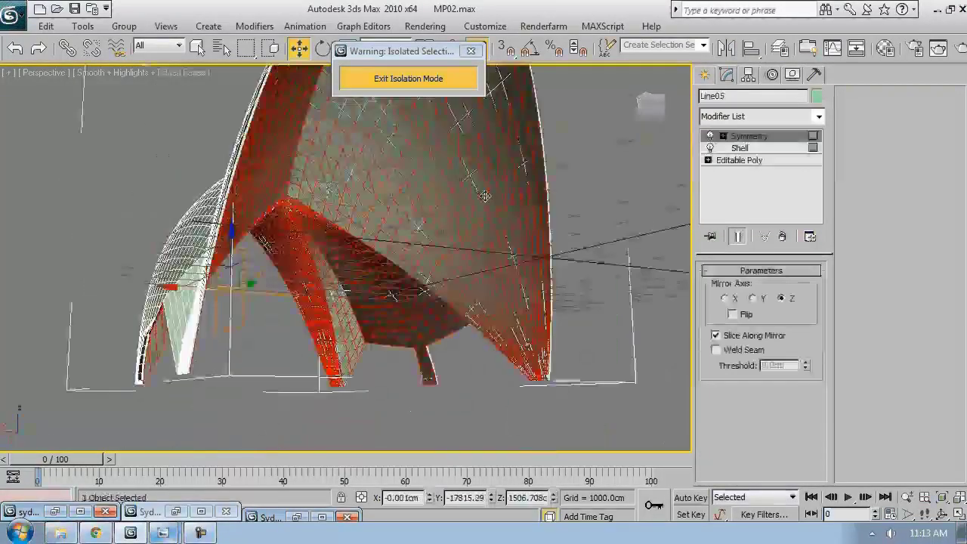
pyautogui.moveTo(582, 276)
pyautogui.keyDown('alt'); pyautogui.mouseDown(button='middle')
pyautogui.moveTo(653, 270)
pyautogui.moveTo(453, 292)
pyautogui.moveTo(485, 219)
pyautogui.mouseUp(button='middle'); pyautogui.keyUp('alt')
pyautogui.click(777, 287)
pyautogui.hotkey('ctrl', 'a')
pyautogui.press('F3')
pyautogui.press('F3')
# - Select both shells' polygons by smoothing group and detach them as Object07
pyautogui.scroll(-10, 899, 287)
pyautogui.click(869, 349)
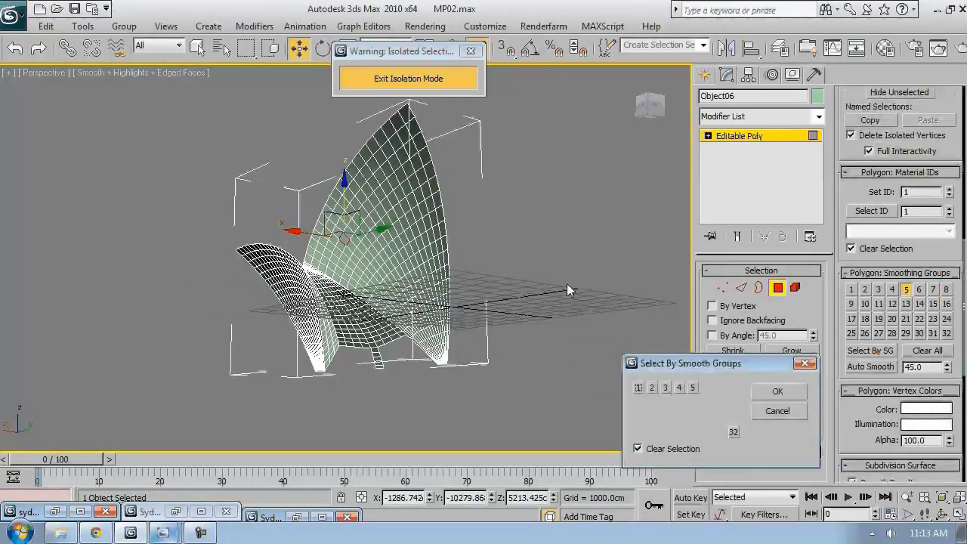
pyautogui.click(777, 391)
pyautogui.keyDown('alt'); pyautogui.moveTo(574, 287); pyautogui.dragTo(230, 261, button='middle'); pyautogui.keyUp('alt')
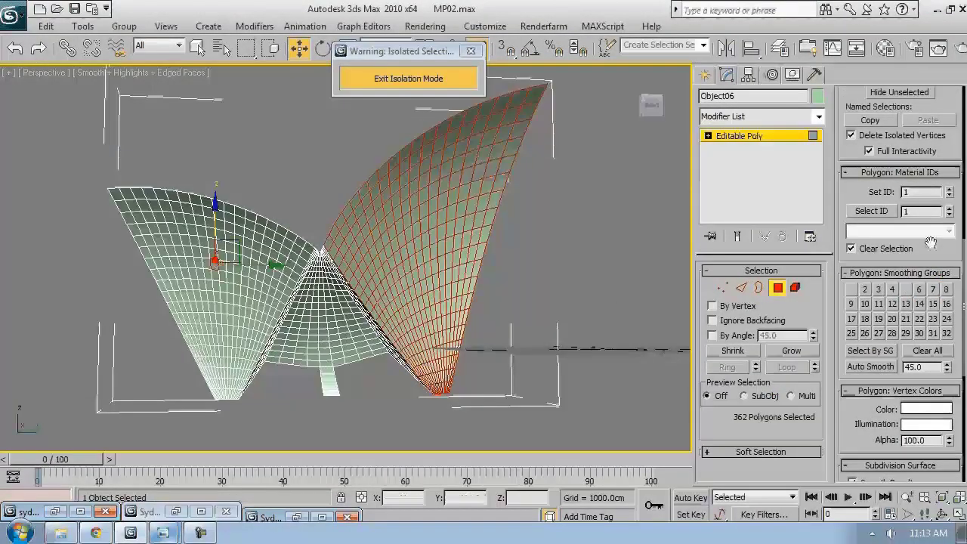
pyautogui.click(777, 391)
pyautogui.keyDown('alt'); pyautogui.moveTo(528, 317); pyautogui.dragTo(483, 303, button='middle'); pyautogui.keyUp('alt')
pyautogui.scroll(5, 899, 287)
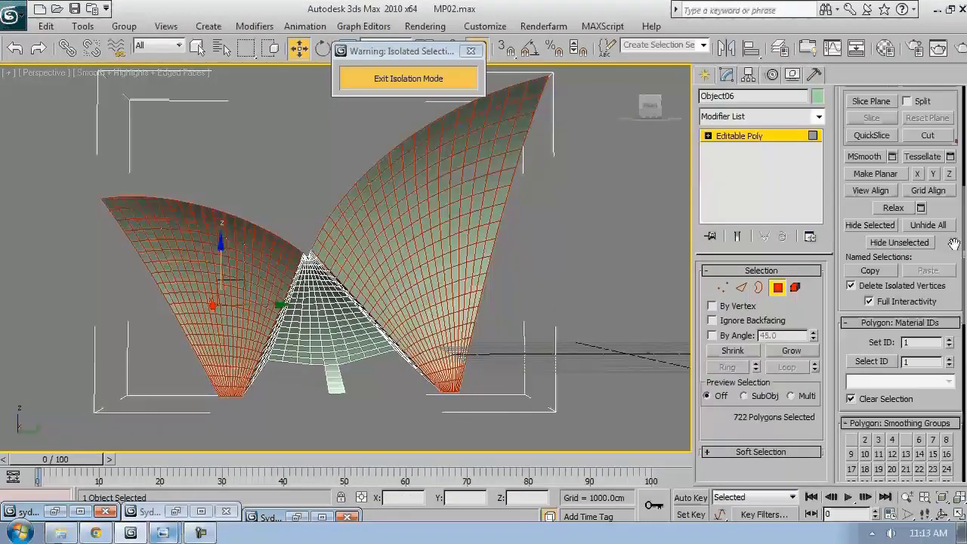
pyautogui.click(944, 172)
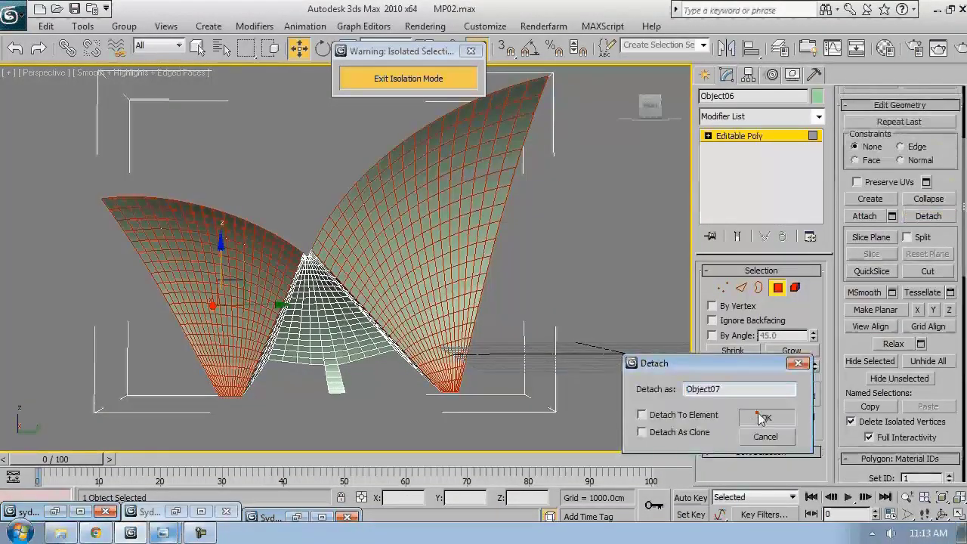
pyautogui.click(771, 421)
pyautogui.click(502, 240)
# - Select an edge along Object07's shell, ring it across the shells and connect the ring
pyautogui.keyDown('alt'); pyautogui.moveTo(500, 240); pyautogui.dragTo(494, 226, button='middle'); pyautogui.keyUp('alt')
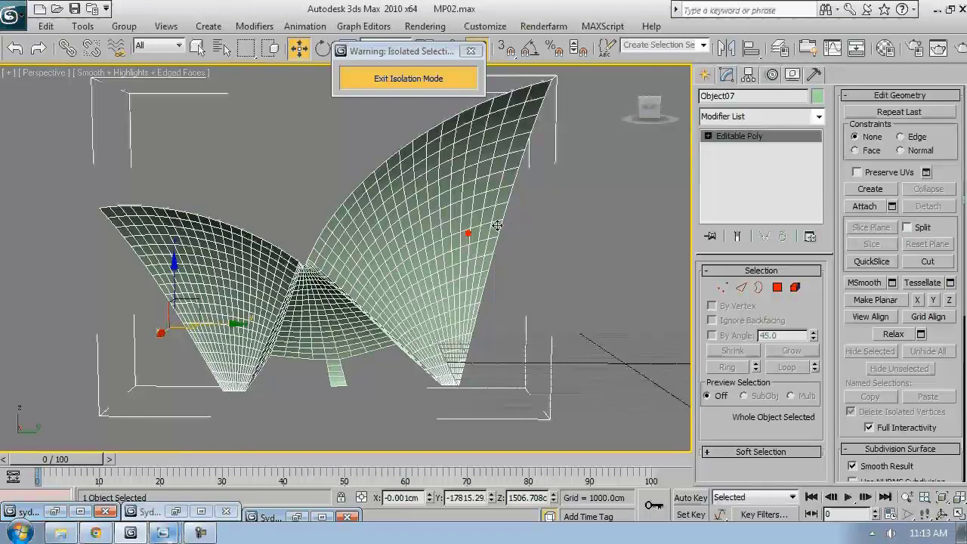
pyautogui.click(742, 289)
pyautogui.scroll(5, 358, 227)
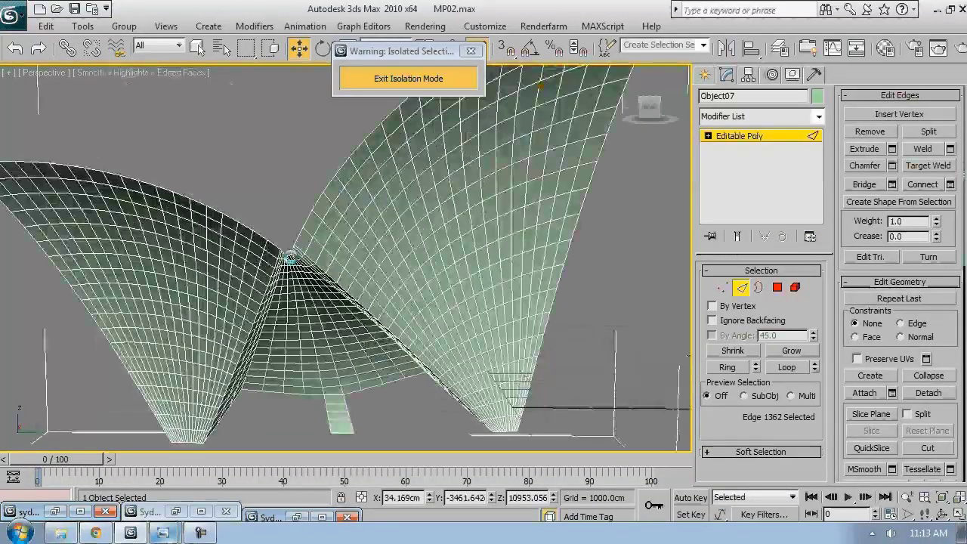
pyautogui.click(358, 226)
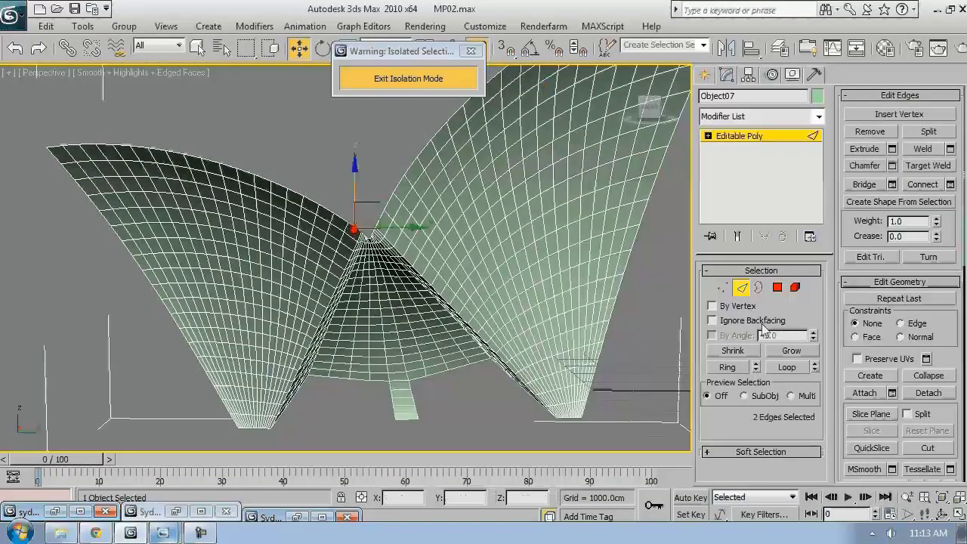
pyautogui.click(727, 367)
pyautogui.click(950, 184)
# - Detach the polygons at both shell bases as a separate object
pyautogui.keyDown('alt'); pyautogui.moveTo(249, 324); pyautogui.dragTo(464, 369, button='middle'); pyautogui.keyUp('alt')
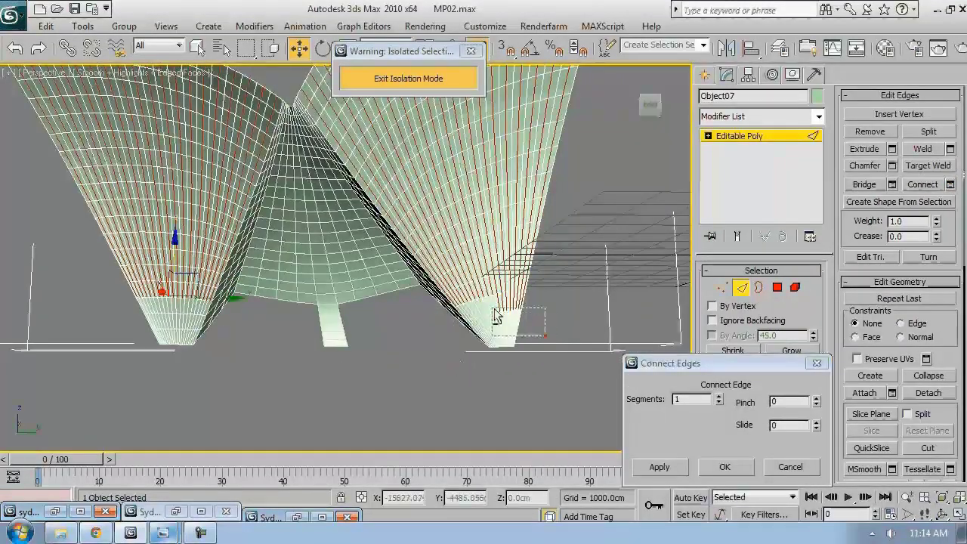
pyautogui.keyDown('alt'); pyautogui.moveTo(494, 315); pyautogui.dragTo(670, 360, button='middle'); pyautogui.keyUp('alt')
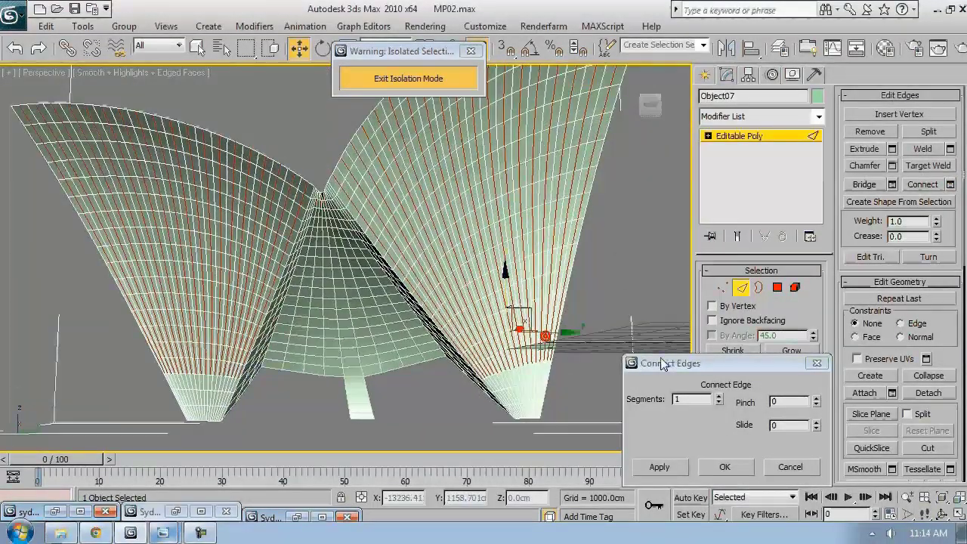
pyautogui.click(777, 287)
pyautogui.moveTo(491, 362); pyautogui.dragTo(543, 415)
pyautogui.keyDown('alt'); pyautogui.moveTo(544, 415); pyautogui.dragTo(337, 401, button='middle'); pyautogui.keyUp('alt')
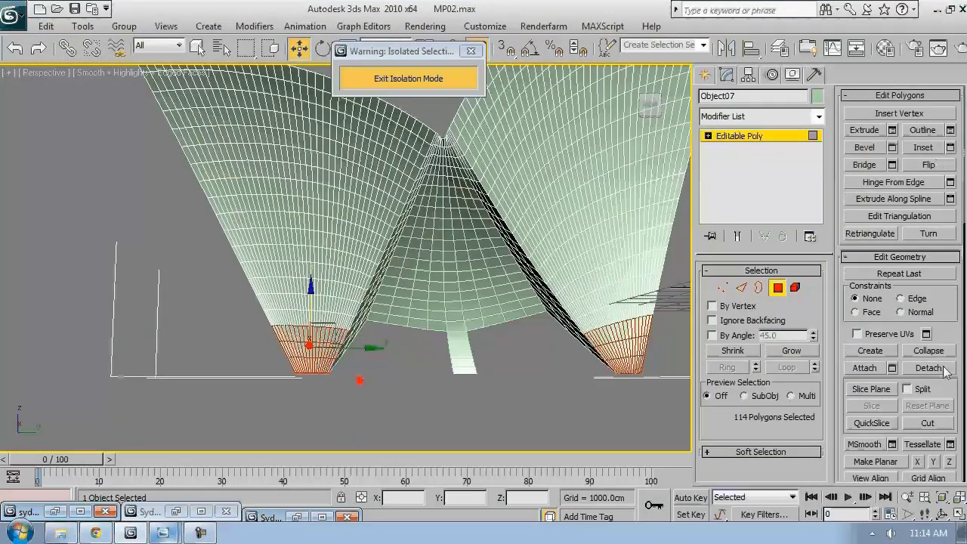
pyautogui.click(766, 418)
pyautogui.press('2')
pyautogui.keyDown('alt'); pyautogui.moveTo(609, 240); pyautogui.dragTo(456, 242, button='middle'); pyautogui.keyUp('alt')
# - Extrude the shell edges into ribs about 500cm high with 902.4cm base width
pyautogui.click(892, 149)
pyautogui.rightClick(750, 399)
pyautogui.rightClick(749, 430)
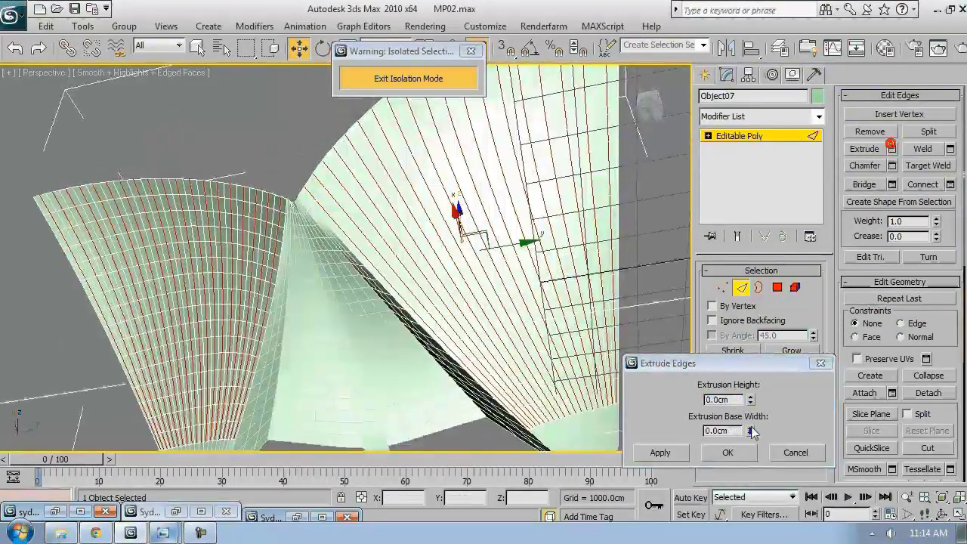
pyautogui.moveTo(750, 432)
pyautogui.mouseDown()
pyautogui.moveTo(692, 191)
pyautogui.moveTo(748, 444)
pyautogui.mouseUp()
pyautogui.moveTo(750, 399); pyautogui.dragTo(750, 355)
pyautogui.keyDown('alt'); pyautogui.moveTo(453, 272); pyautogui.dragTo(750, 393, button='middle'); pyautogui.keyUp('alt')
pyautogui.moveTo(750, 393); pyautogui.dragTo(750, 348)
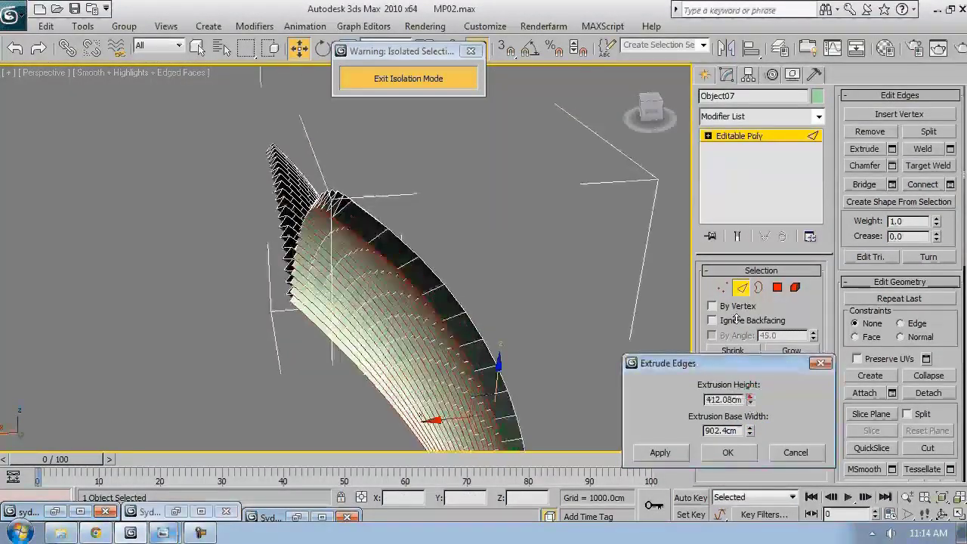
pyautogui.keyDown('alt'); pyautogui.moveTo(604, 302); pyautogui.dragTo(729, 430, button='middle'); pyautogui.keyUp('alt')
pyautogui.click(728, 451)
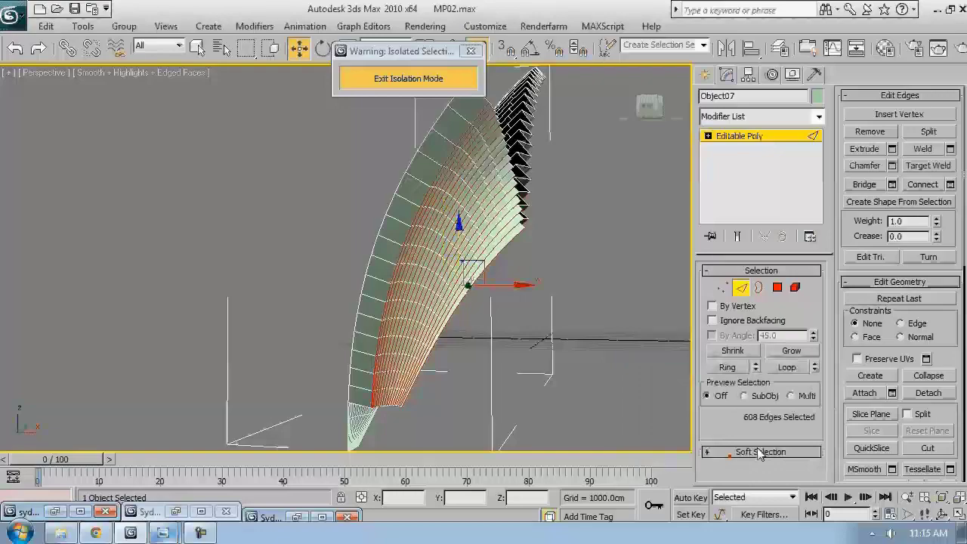
# - Chamfer the rib edges by 100cm, then select all shell polygons and return to edge level
pyautogui.click(892, 165)
pyautogui.keyDown('alt'); pyautogui.moveTo(612, 362); pyautogui.dragTo(607, 353, button='middle'); pyautogui.keyUp('alt')
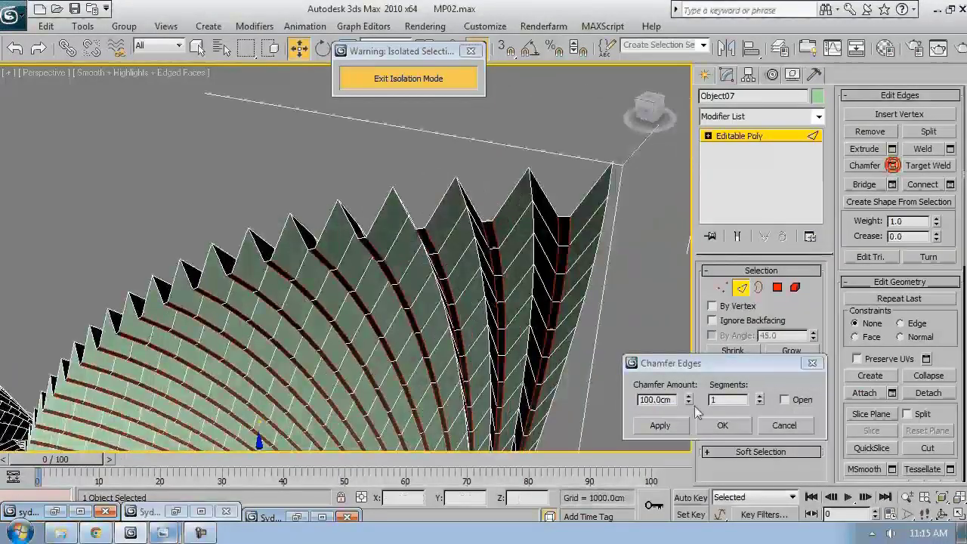
pyautogui.click(722, 425)
pyautogui.click(778, 287)
pyautogui.hotkey('ctrl', 'a')
pyautogui.scroll(-5, 888, 343)
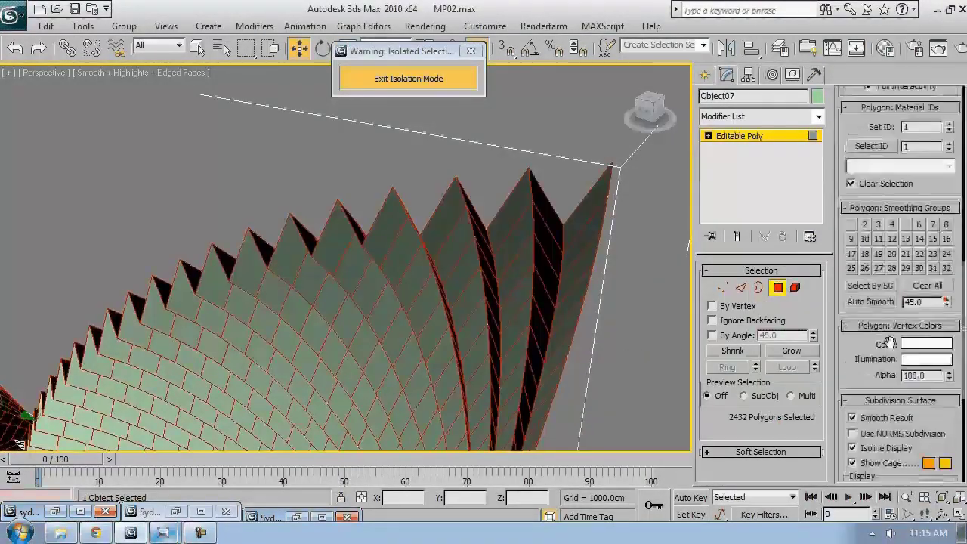
pyautogui.scroll(-8, 565, 287)
pyautogui.click(741, 287)
pyautogui.press('F4')
pyautogui.keyDown('alt'); pyautogui.moveTo(423, 287); pyautogui.dragTo(358, 339, button='middle'); pyautogui.keyUp('alt')
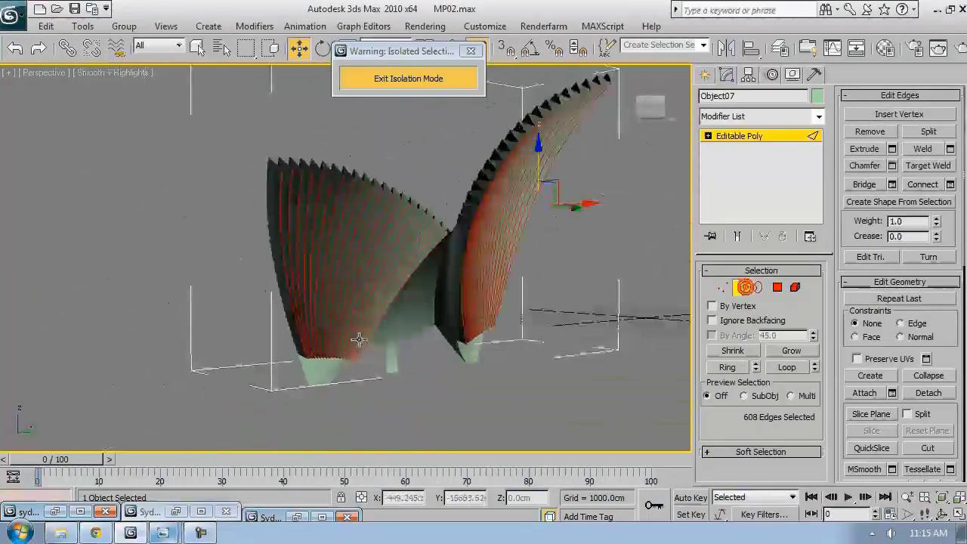
# - Chamfer the rib edges by 127cm to form the zigzag rib pattern
pyautogui.click(891, 166)
pyautogui.keyDown('alt'); pyautogui.moveTo(576, 285); pyautogui.dragTo(569, 334, button='middle'); pyautogui.keyUp('alt')
pyautogui.scroll(5, 283, 240)
pyautogui.press('F4')
pyautogui.scroll(-3, 283, 240)
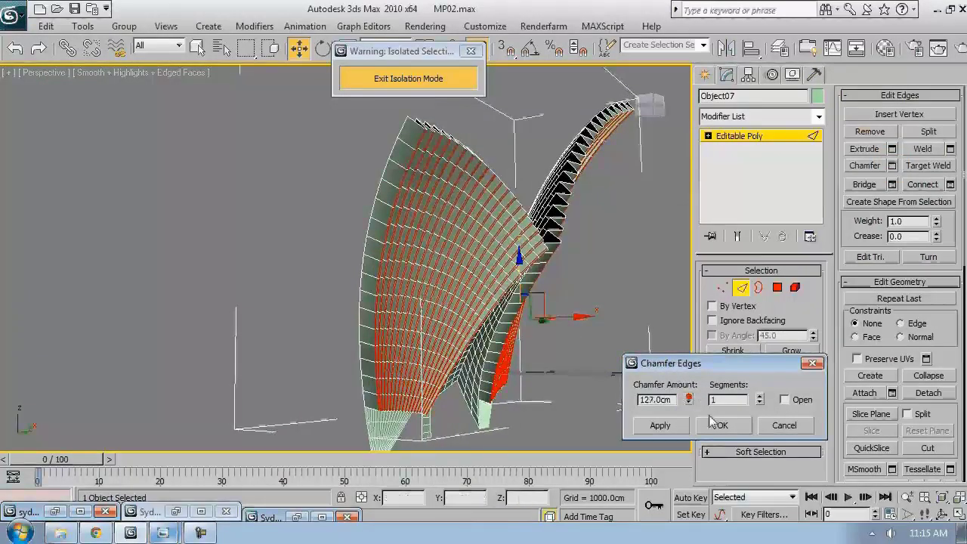
pyautogui.click(609, 292)
pyautogui.press('F4')
pyautogui.keyDown('alt'); pyautogui.moveTo(608, 291); pyautogui.dragTo(509, 345, button='middle'); pyautogui.keyUp('alt')
# - Extrude the base object's polygons 520cm into solid blocks
pyautogui.click(509, 345)
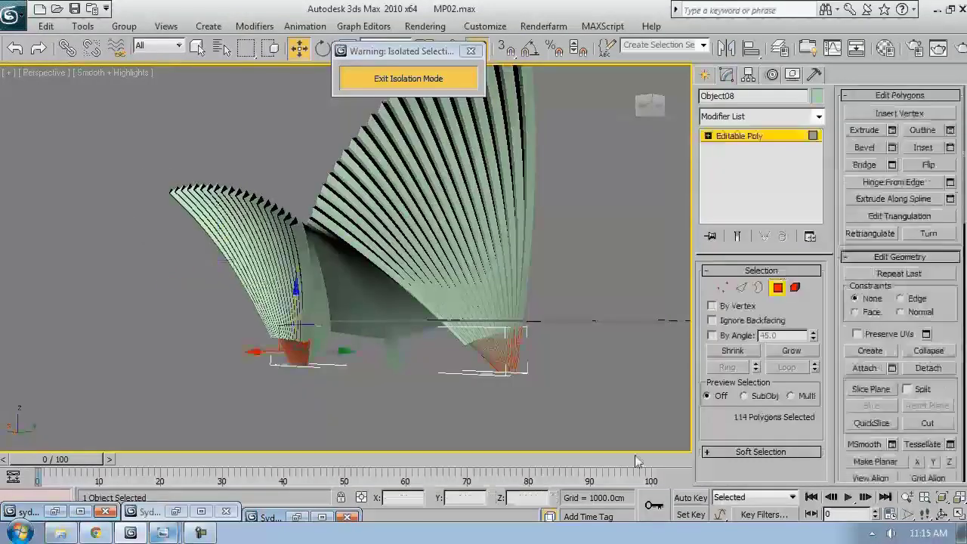
pyautogui.click(892, 130)
pyautogui.scroll(5, 345, 257)
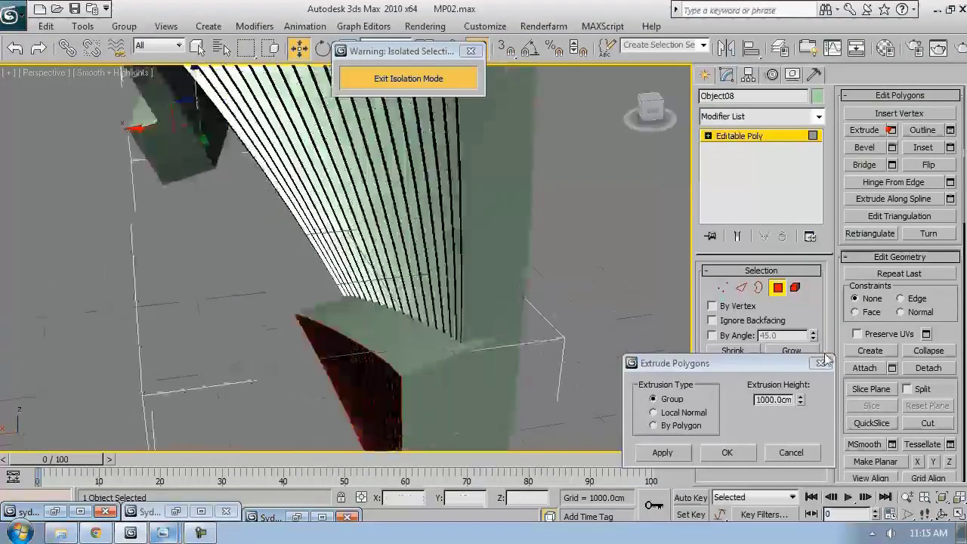
pyautogui.moveTo(800, 399); pyautogui.dragTo(810, 433)
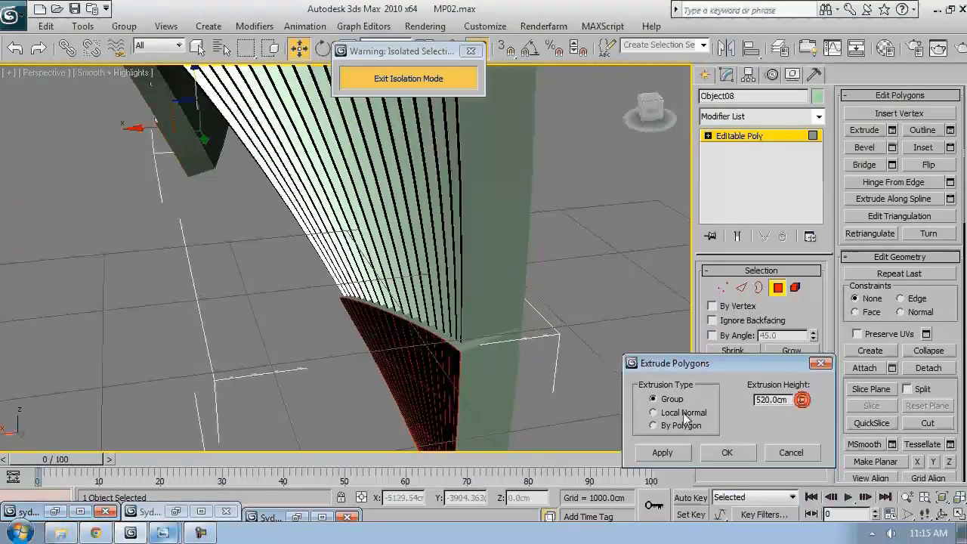
pyautogui.click(735, 453)
# - Exit isolation mode and orbit around the whole opera house model
pyautogui.click(524, 345)
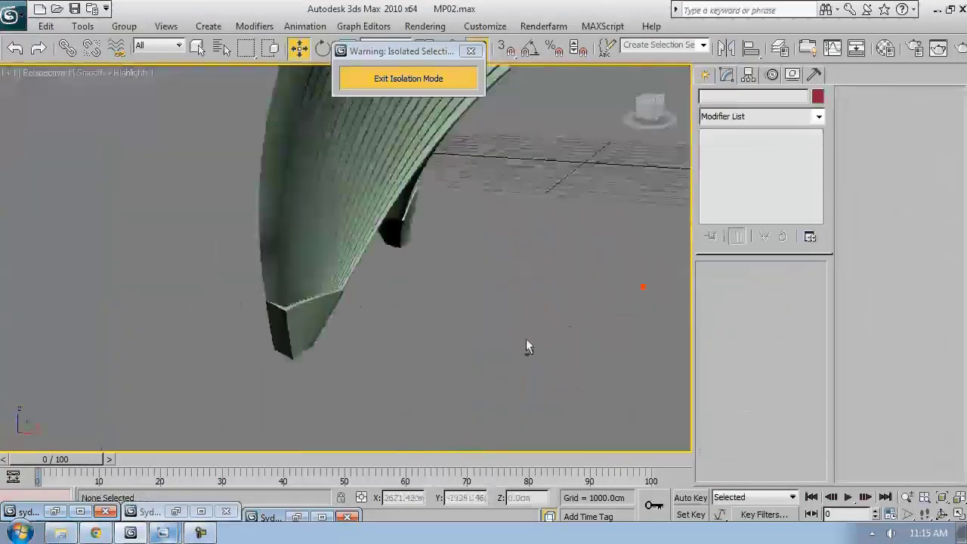
pyautogui.keyDown('alt'); pyautogui.moveTo(524, 346); pyautogui.dragTo(360, 110, button='middle'); pyautogui.keyUp('alt')
pyautogui.click(360, 111)
pyautogui.click(408, 78)
pyautogui.keyDown('alt'); pyautogui.moveTo(340, 227); pyautogui.dragTo(453, 241, button='middle'); pyautogui.keyUp('alt')
pyautogui.keyDown('alt'); pyautogui.moveTo(389, 74); pyautogui.dragTo(374, 216, button='middle'); pyautogui.keyUp('alt')
pyautogui.scroll(-5, 445, 336)
pyautogui.click(453, 328)
pyautogui.scroll(5, 453, 333)
# - Copy Line05's Symmetry modifier and paste it onto the ribbed shells Object07
pyautogui.rightClick(747, 136)
pyautogui.click(780, 198)
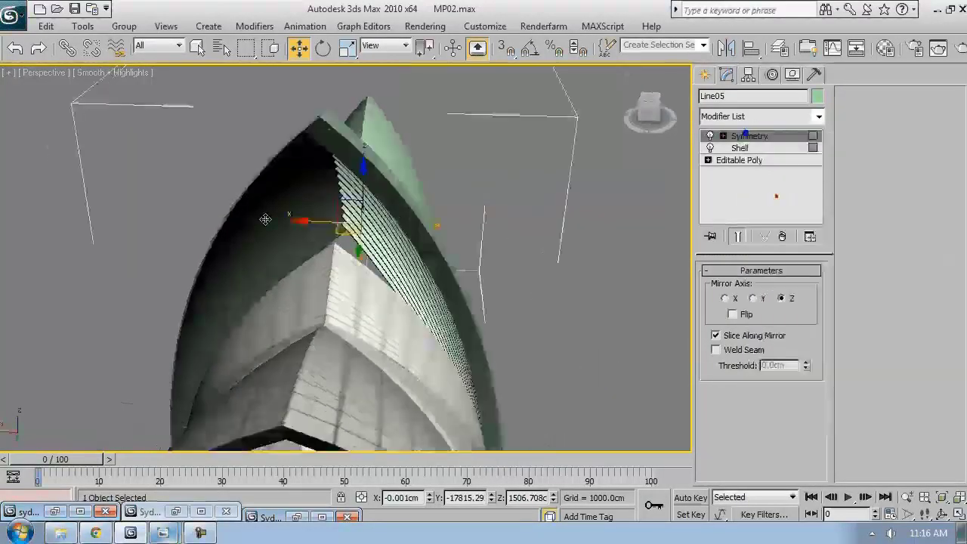
pyautogui.click(340, 227)
pyautogui.rightClick(739, 136)
pyautogui.click(775, 138)
# - Add a UVW Map modifier to Line05, aligned to Z with 1.0 tiling
pyautogui.keyDown('alt'); pyautogui.moveTo(421, 270); pyautogui.dragTo(408, 241, button='middle'); pyautogui.keyUp('alt')
pyautogui.click(408, 241)
pyautogui.click(778, 160)
pyautogui.press('F4')
pyautogui.keyDown('alt'); pyautogui.moveTo(362, 272); pyautogui.dragTo(390, 294, button='middle'); pyautogui.keyUp('alt')
pyautogui.scroll(3, 390, 294)
pyautogui.moveTo(493, 249); pyautogui.dragTo(647, 266, button='middle')
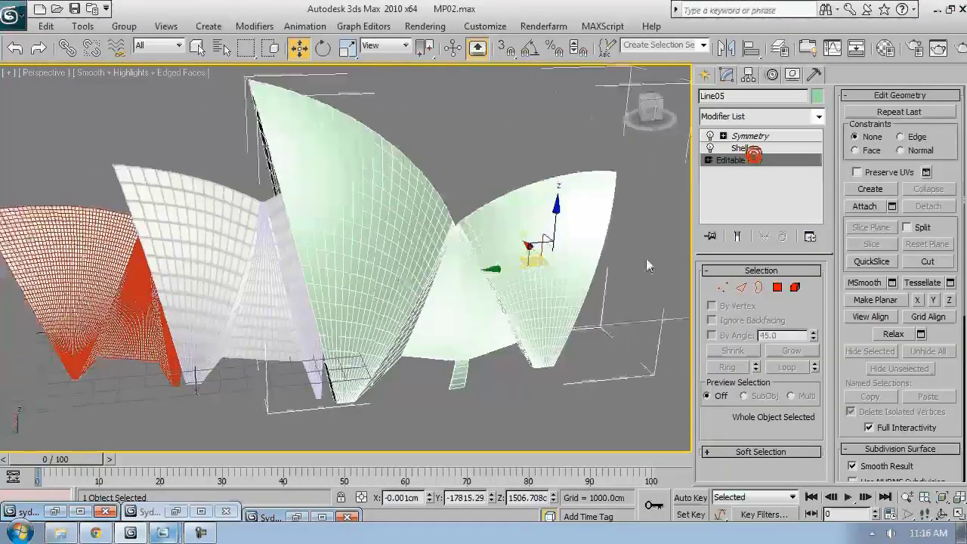
pyautogui.click(765, 116)
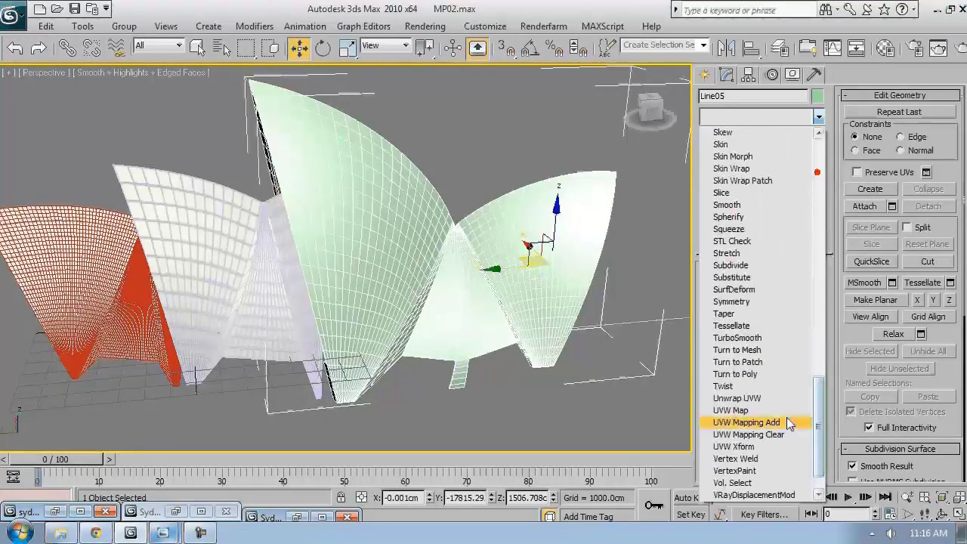
pyautogui.click(788, 418)
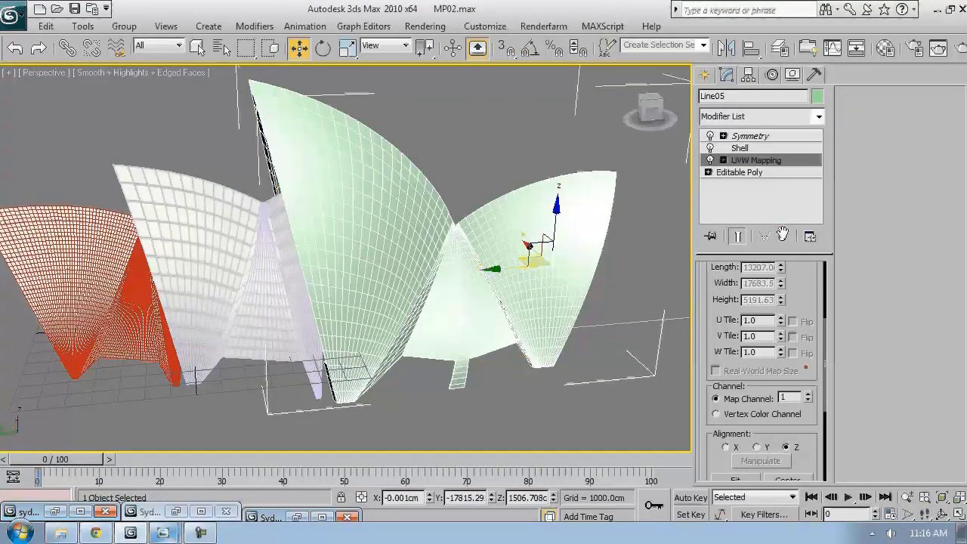
# - Open the Material Editor for Line05, then again with Object07 selected
pyautogui.moveTo(610, 91); pyautogui.dragTo(656, 98, button='middle')
pyautogui.press('m')
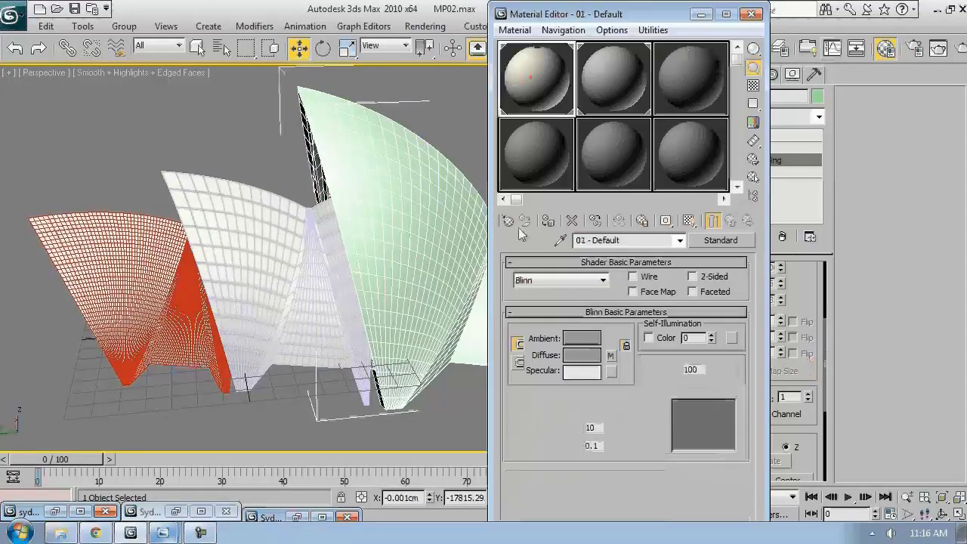
pyautogui.click(752, 14)
pyautogui.keyDown('alt'); pyautogui.moveTo(453, 362); pyautogui.dragTo(403, 324, button='middle'); pyautogui.keyUp('alt')
pyautogui.scroll(6, 404, 324)
pyautogui.keyDown('alt'); pyautogui.moveTo(346, 354); pyautogui.dragTo(352, 252, button='middle'); pyautogui.keyUp('alt')
pyautogui.click(365, 276)
pyautogui.press('m')
pyautogui.click(751, 14)
pyautogui.scroll(-6, 453, 310)
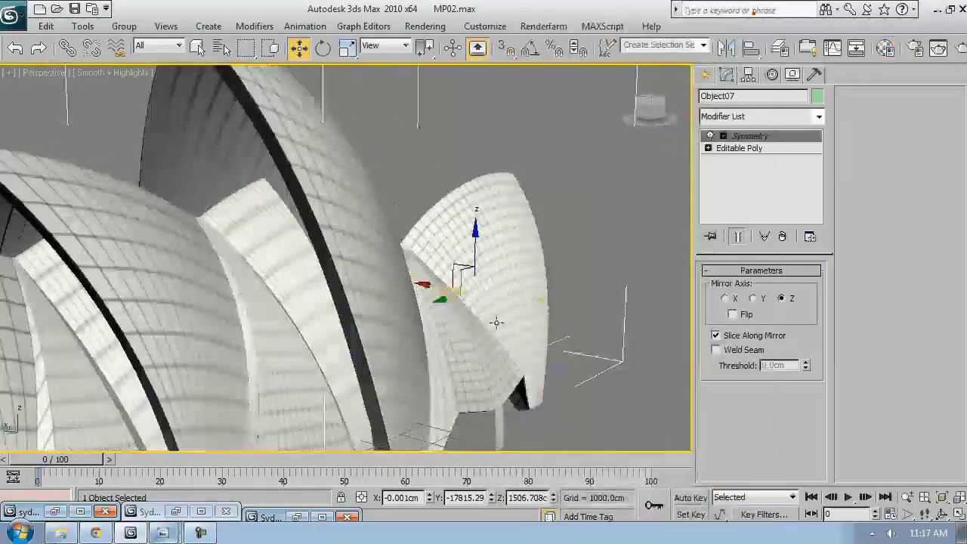
pyautogui.scroll(8, 438, 342)
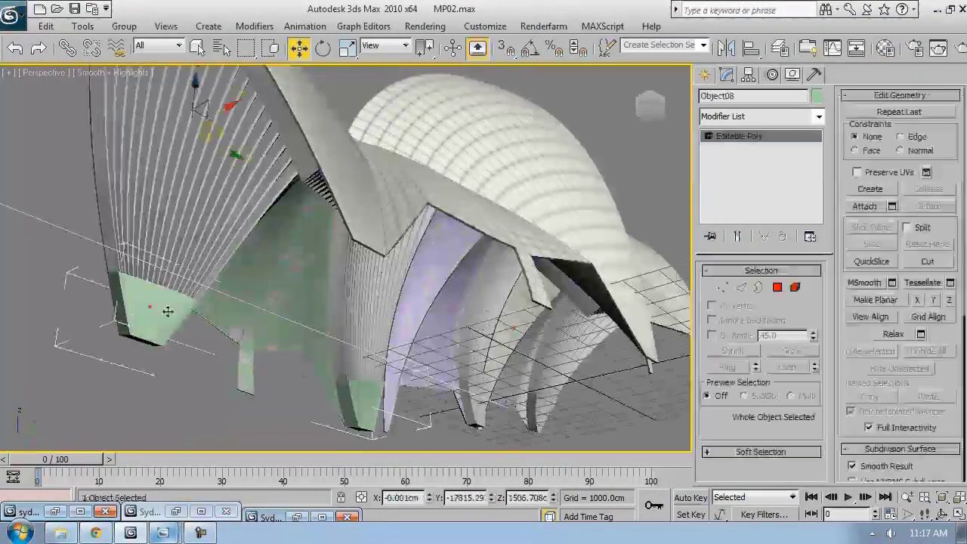